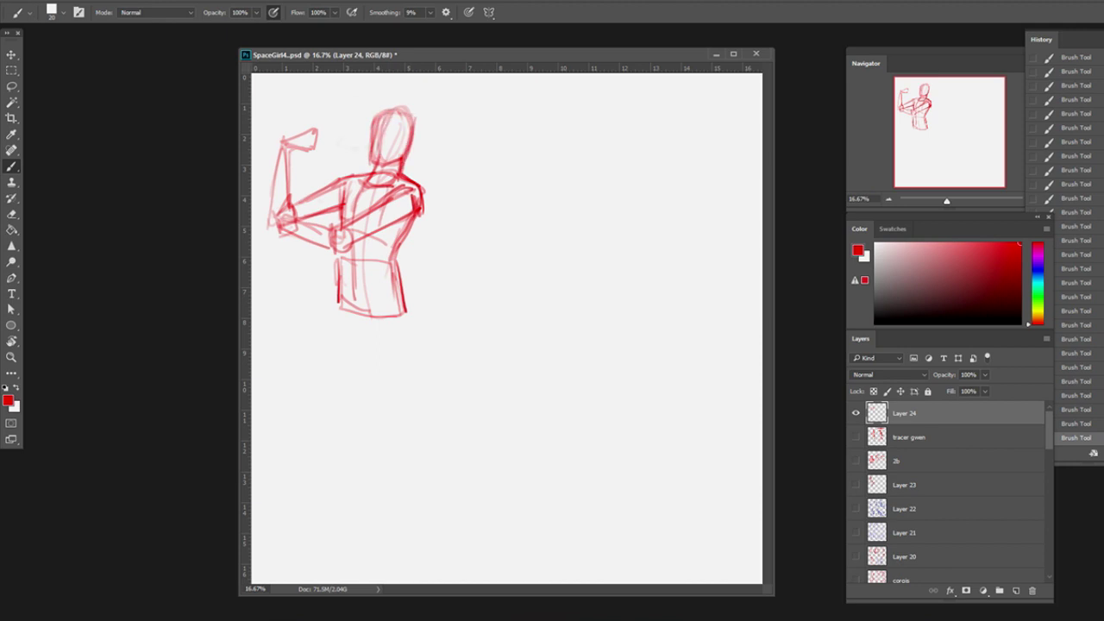
# Reinforce the first figure's red arm lines and sketch the eye line and raised collar.
pyautogui.moveTo(292, 214); pyautogui.dragTo(345, 181)
pyautogui.moveTo(389, 206); pyautogui.dragTo(329, 252)
pyautogui.moveTo(379, 112); pyautogui.dragTo(377, 143)
pyautogui.moveTo(410, 166); pyautogui.dragTo(355, 218)
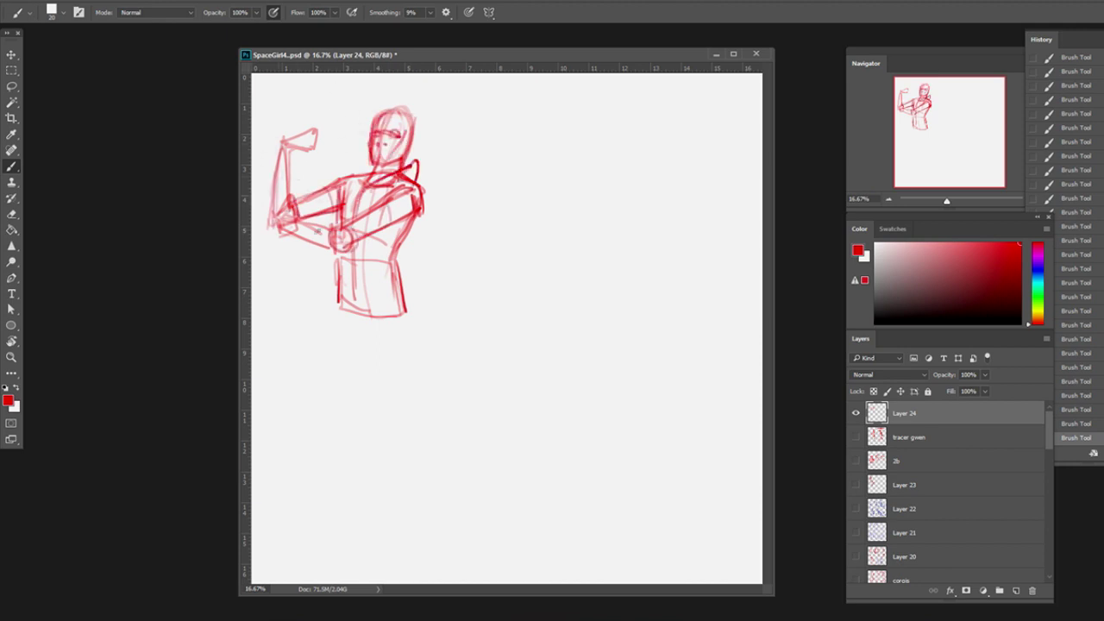
# Sketch the first figure's torso contours, waist, hips and both thighs, strengthening the crossed arm's outline.
pyautogui.moveTo(336, 252); pyautogui.dragTo(335, 302)
pyautogui.moveTo(345, 293); pyautogui.dragTo(383, 283)
pyautogui.moveTo(353, 210); pyautogui.dragTo(361, 298)
pyautogui.moveTo(380, 184); pyautogui.dragTo(362, 230)
pyautogui.moveTo(373, 242)
pyautogui.mouseDown()
pyautogui.moveTo(374, 272)
pyautogui.moveTo(393, 252)
pyautogui.mouseUp()
pyautogui.moveTo(290, 226); pyautogui.dragTo(338, 250)
pyautogui.moveTo(405, 186); pyautogui.dragTo(328, 250)
pyautogui.moveTo(412, 215); pyautogui.dragTo(362, 288)
pyautogui.moveTo(399, 255); pyautogui.dragTo(411, 319)
pyautogui.moveTo(342, 295)
pyautogui.mouseDown()
pyautogui.moveTo(356, 362)
pyautogui.moveTo(376, 388)
pyautogui.mouseUp()
pyautogui.moveTo(400, 295); pyautogui.dragTo(402, 390)
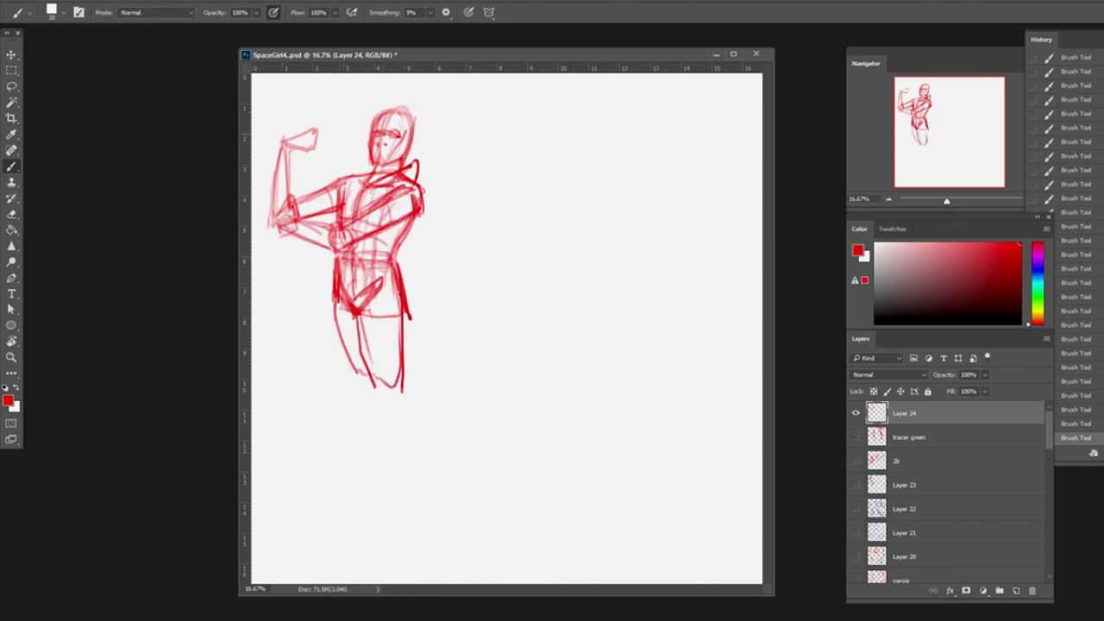
# Start a second red figure beside the first with a long action line, oval head, boxy torso and hip block.
pyautogui.moveTo(569, 104); pyautogui.dragTo(561, 423)
pyautogui.moveTo(552, 180); pyautogui.dragTo(595, 246)
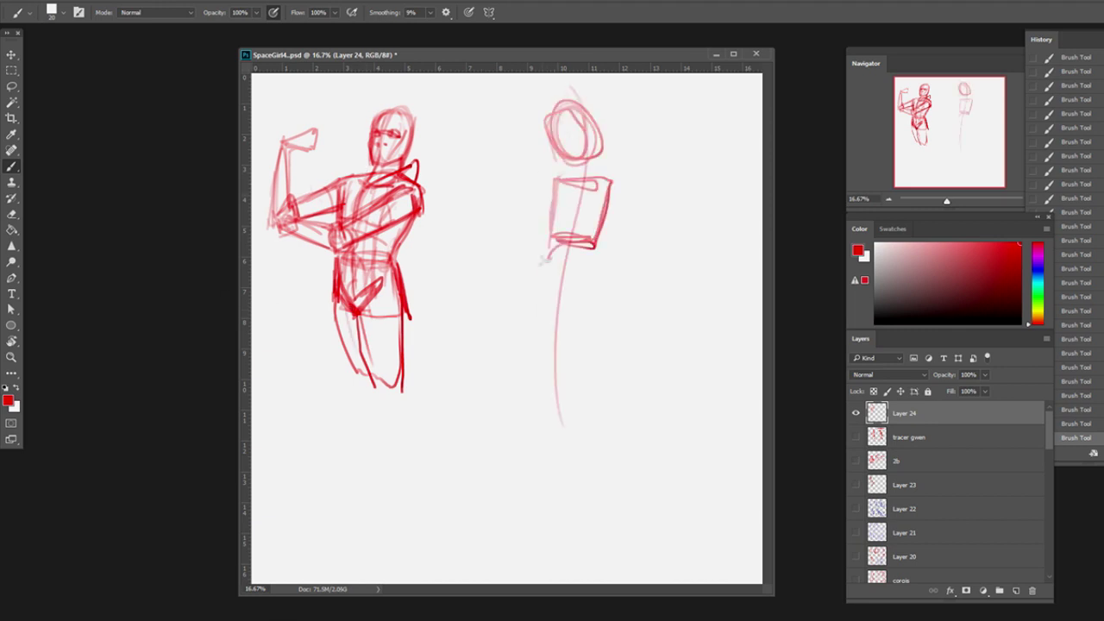
pyautogui.moveTo(536, 285); pyautogui.dragTo(604, 276)
pyautogui.moveTo(542, 345); pyautogui.dragTo(630, 330)
# Build up the second figure's torso sides, the arm bent with its hand on the hip, and the raised hand.
pyautogui.moveTo(611, 183); pyautogui.dragTo(593, 245)
pyautogui.moveTo(547, 181); pyautogui.dragTo(536, 302)
pyautogui.moveTo(611, 172); pyautogui.dragTo(595, 259)
pyautogui.moveTo(552, 284)
pyautogui.mouseDown()
pyautogui.moveTo(628, 319)
pyautogui.moveTo(527, 367)
pyautogui.mouseUp()
pyautogui.moveTo(599, 276)
pyautogui.mouseDown()
pyautogui.moveTo(631, 280)
pyautogui.moveTo(674, 229)
pyautogui.mouseUp()
pyautogui.moveTo(608, 168); pyautogui.dragTo(671, 222)
pyautogui.moveTo(548, 181)
pyautogui.mouseDown()
pyautogui.moveTo(597, 234)
pyautogui.moveTo(560, 324)
pyautogui.mouseUp()
pyautogui.moveTo(490, 172)
pyautogui.mouseDown()
pyautogui.moveTo(497, 194)
pyautogui.moveTo(511, 190)
pyautogui.mouseUp()
pyautogui.moveTo(483, 143); pyautogui.dragTo(530, 274)
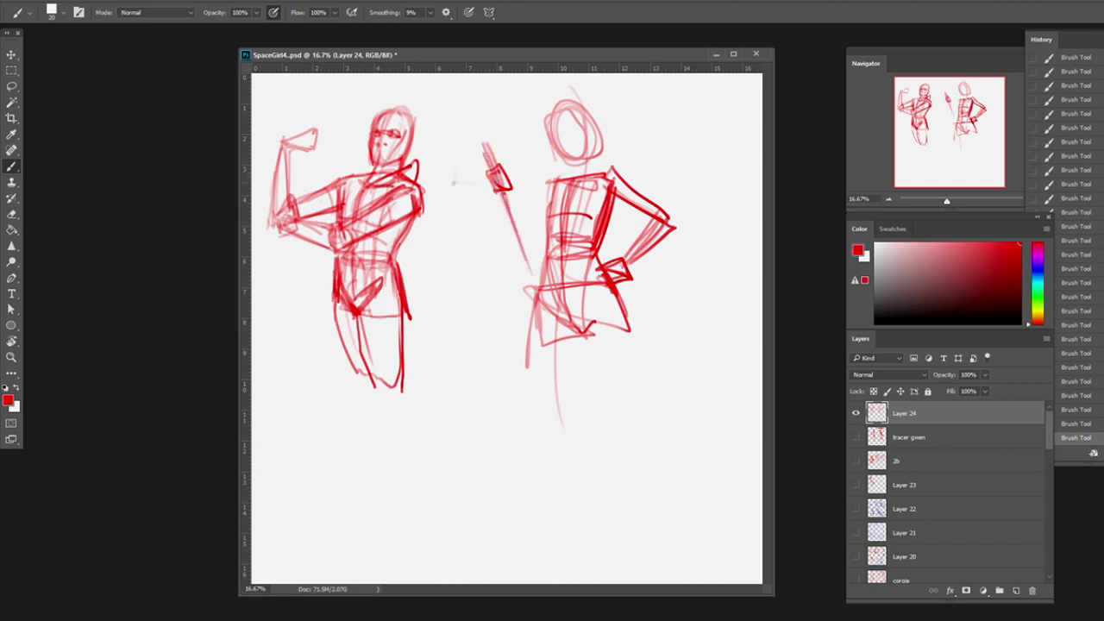
# Undo the last raised-arm strokes, then redraw the arm holding a long blade and sketch the spread thighs.
pyautogui.hotkey('ctrl', 'alt', 'z')
pyautogui.hotkey('ctrl', 'alt', 'z')
pyautogui.moveTo(497, 186)
pyautogui.mouseDown()
pyautogui.moveTo(523, 247)
pyautogui.moveTo(547, 184)
pyautogui.moveTo(576, 219)
pyautogui.moveTo(599, 223)
pyautogui.mouseUp()
pyautogui.moveTo(595, 169); pyautogui.dragTo(654, 364)
pyautogui.moveTo(592, 326)
pyautogui.mouseDown()
pyautogui.moveTo(631, 408)
pyautogui.moveTo(543, 417)
pyautogui.mouseUp()
pyautogui.moveTo(529, 303); pyautogui.dragTo(517, 395)
pyautogui.moveTo(504, 177)
pyautogui.mouseDown()
pyautogui.moveTo(475, 109)
pyautogui.moveTo(500, 176)
pyautogui.mouseUp()
# Sketch the second figure's short hair and darken the facial features and jaw.
pyautogui.moveTo(579, 130)
pyautogui.mouseDown()
pyautogui.moveTo(552, 162)
pyautogui.moveTo(595, 102)
pyautogui.mouseUp()
pyautogui.moveTo(603, 107); pyautogui.dragTo(598, 160)
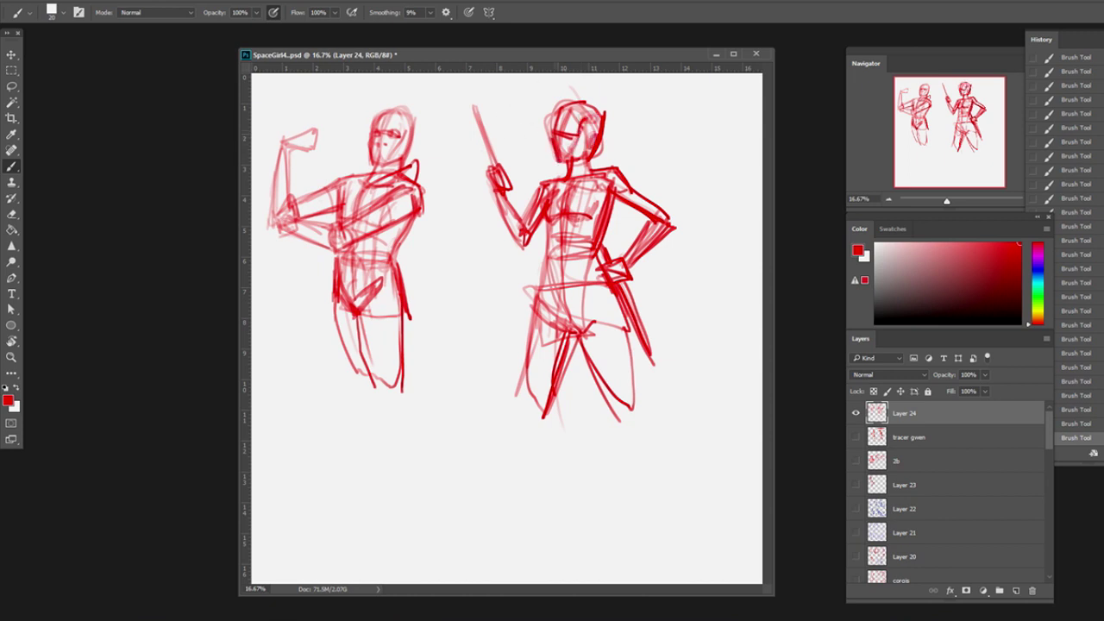
pyautogui.moveTo(589, 105); pyautogui.dragTo(597, 160)
pyautogui.moveTo(559, 136); pyautogui.dragTo(551, 150)
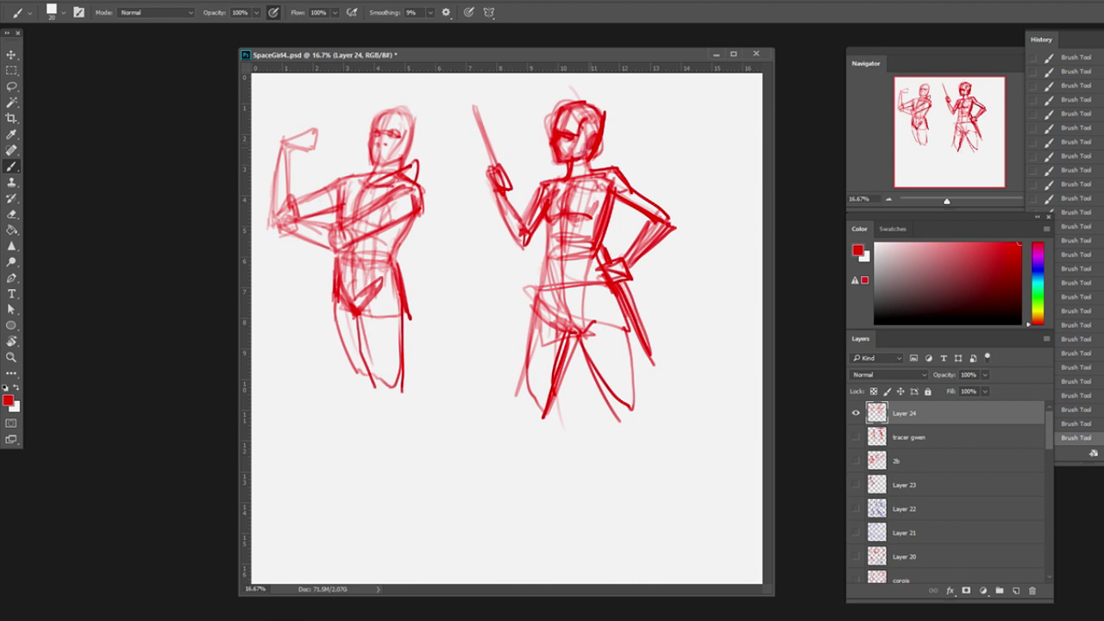
# Undo the last chest strokes, then redraw the chest curves and reinforce the second figure's waist, hips and thighs.
pyautogui.hotkey('ctrl', 'z')
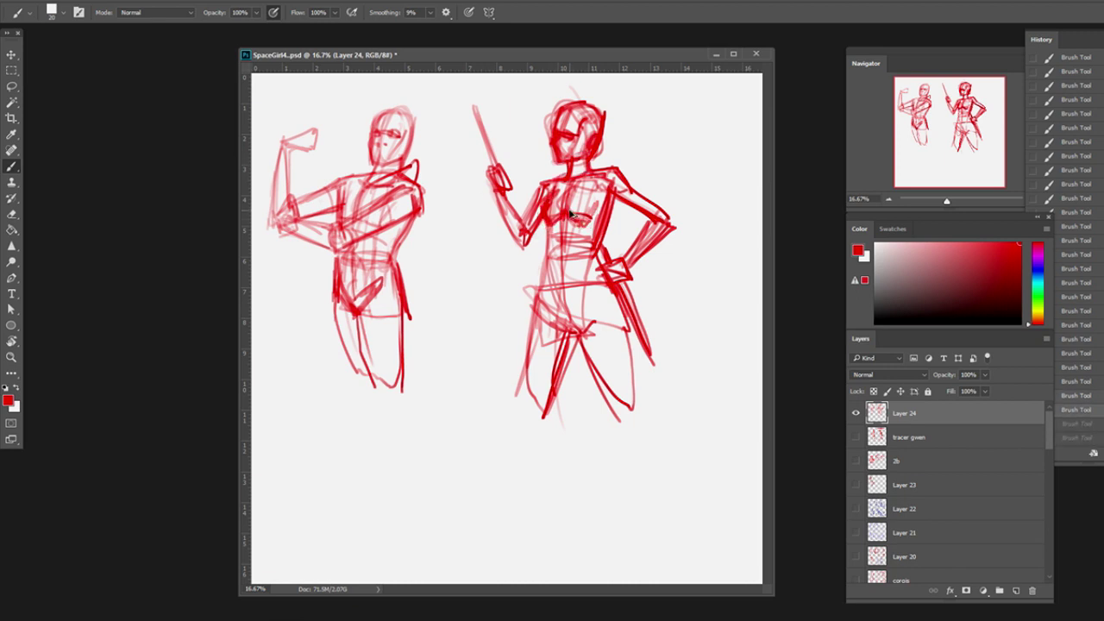
pyautogui.moveTo(561, 199); pyautogui.dragTo(583, 226)
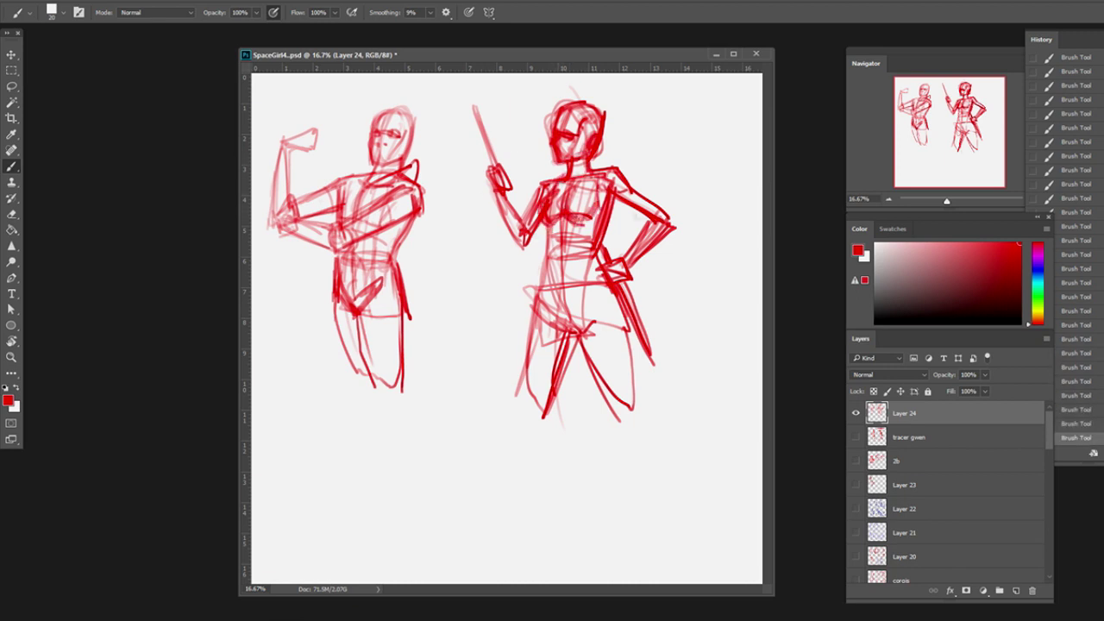
pyautogui.moveTo(546, 283); pyautogui.dragTo(580, 329)
pyautogui.moveTo(590, 276); pyautogui.dragTo(583, 322)
pyautogui.moveTo(544, 259); pyautogui.dragTo(533, 325)
pyautogui.moveTo(533, 273); pyautogui.dragTo(576, 333)
pyautogui.moveTo(614, 256); pyautogui.dragTo(602, 281)
pyautogui.moveTo(573, 297); pyautogui.dragTo(639, 413)
pyautogui.moveTo(547, 287); pyautogui.dragTo(521, 402)
# Create a new document, paste the first figure's sketch into it enlarged, and flip the canvas horizontally.
pyautogui.hotkey('ctrl', 'n')
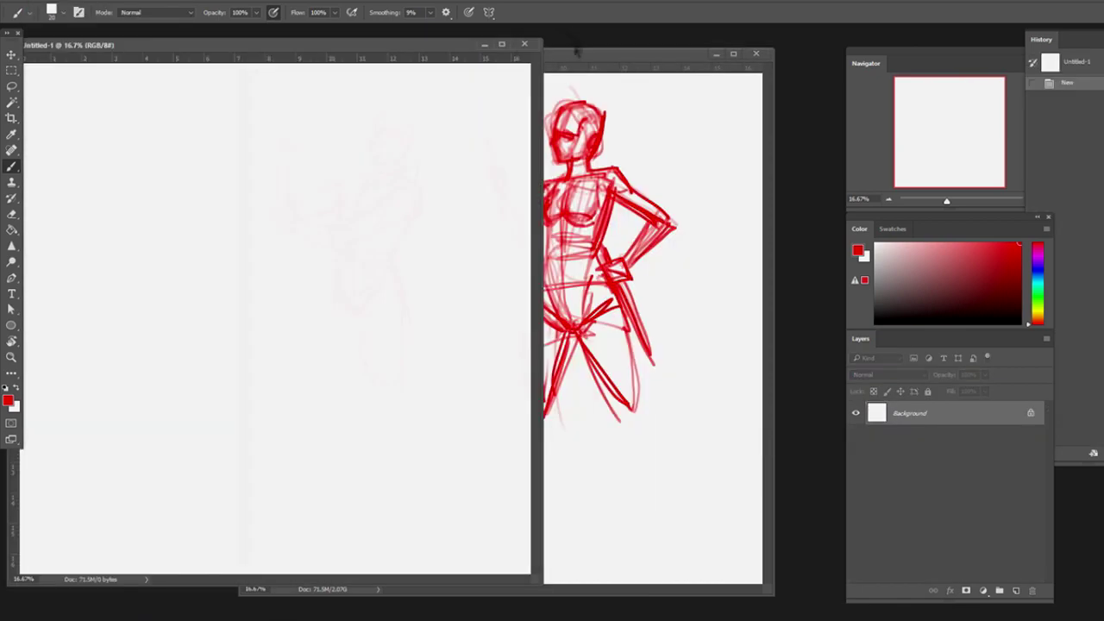
pyautogui.hotkey('ctrl', 'c')
pyautogui.hotkey('ctrl', 'v')
pyautogui.hotkey('ctrl', 't')
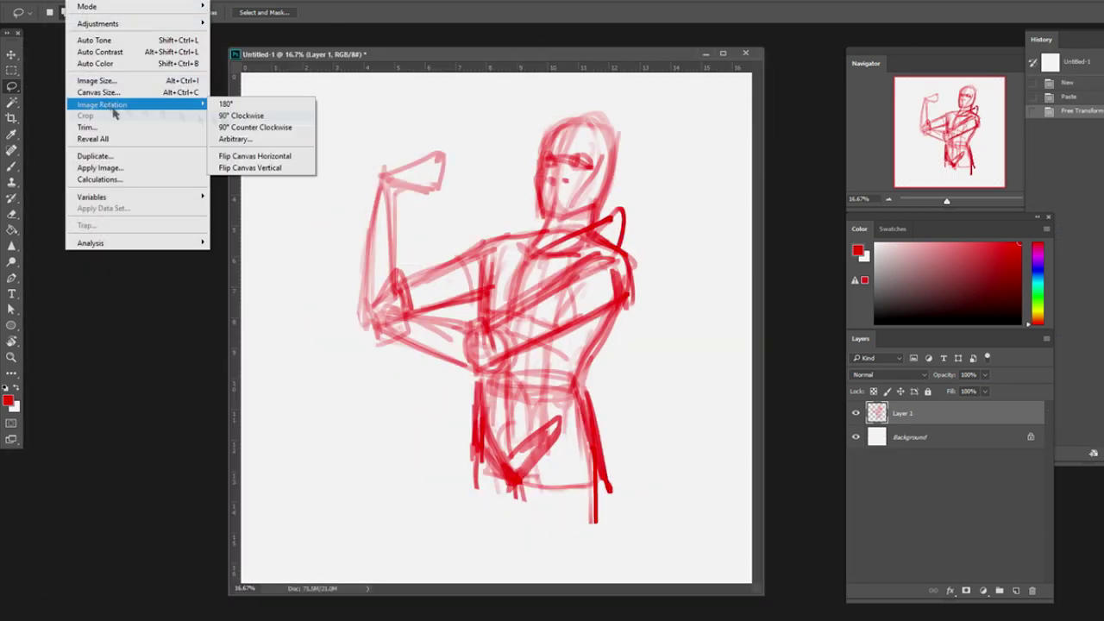
pyautogui.click(276, 155)
# Fade and lock the pasted sketch layer, and add a new layer above it for black brush lines.
pyautogui.press('d')
pyautogui.hotkey('shift', '5')
pyautogui.hotkey('shift', '9')
pyautogui.press('/')
pyautogui.press('b')
pyautogui.moveTo(406, 173); pyautogui.dragTo(457, 211)
pyautogui.hotkey('ctrl', 'shift', 'alt', 'n')
# Draw the figure's head in black over the sketch, with skull, jaw, eyes, nose, bearded mouth and neck.
pyautogui.moveTo(397, 205); pyautogui.dragTo(454, 215)
pyautogui.moveTo(402, 165); pyautogui.dragTo(444, 149)
pyautogui.moveTo(443, 148); pyautogui.dragTo(450, 173)
pyautogui.moveTo(435, 162); pyautogui.dragTo(447, 161)
pyautogui.moveTo(428, 171); pyautogui.dragTo(432, 183)
pyautogui.moveTo(436, 172); pyautogui.dragTo(441, 180)
pyautogui.moveTo(423, 198); pyautogui.dragTo(438, 204)
pyautogui.moveTo(431, 186); pyautogui.dragTo(447, 201)
pyautogui.moveTo(430, 198)
pyautogui.mouseDown()
pyautogui.moveTo(449, 204)
pyautogui.moveTo(444, 184)
pyautogui.moveTo(412, 244)
pyautogui.mouseUp()
pyautogui.moveTo(445, 216); pyautogui.dragTo(457, 252)
pyautogui.moveTo(381, 169); pyautogui.dragTo(402, 207)
pyautogui.moveTo(448, 152); pyautogui.dragTo(383, 131)
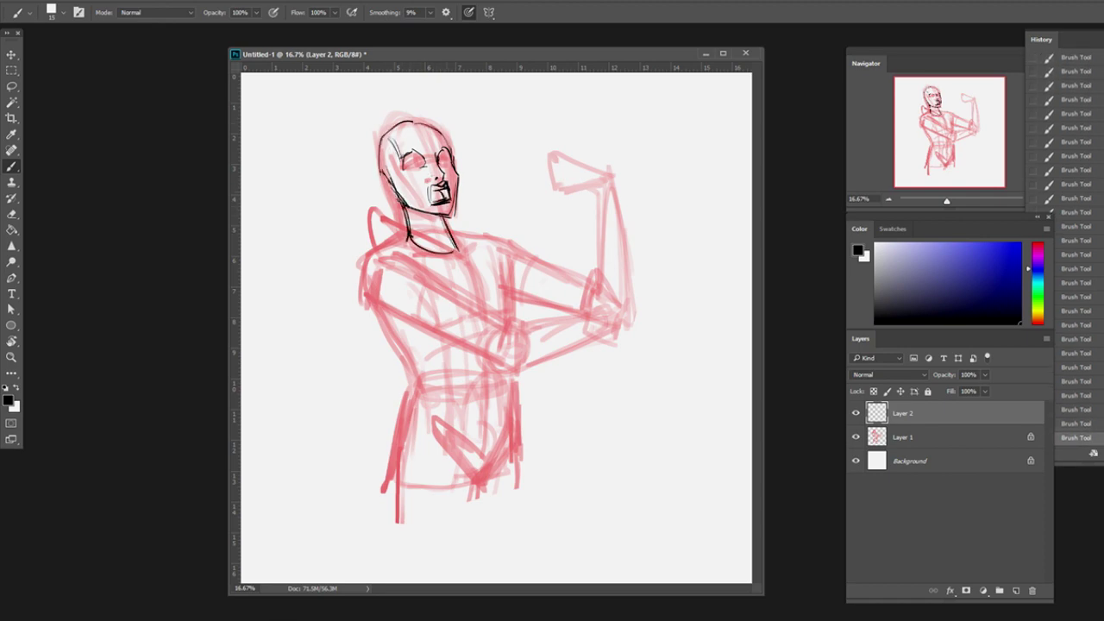
# Add a pointed ear, a hairline and tall spiky hair to the head.
pyautogui.moveTo(393, 183); pyautogui.dragTo(364, 174)
pyautogui.moveTo(426, 131); pyautogui.dragTo(440, 95)
pyautogui.moveTo(384, 138)
pyautogui.mouseDown()
pyautogui.moveTo(399, 186)
pyautogui.moveTo(390, 121)
pyautogui.mouseUp()
pyautogui.moveTo(396, 123); pyautogui.dragTo(436, 86)
pyautogui.moveTo(436, 111); pyautogui.dragTo(450, 147)
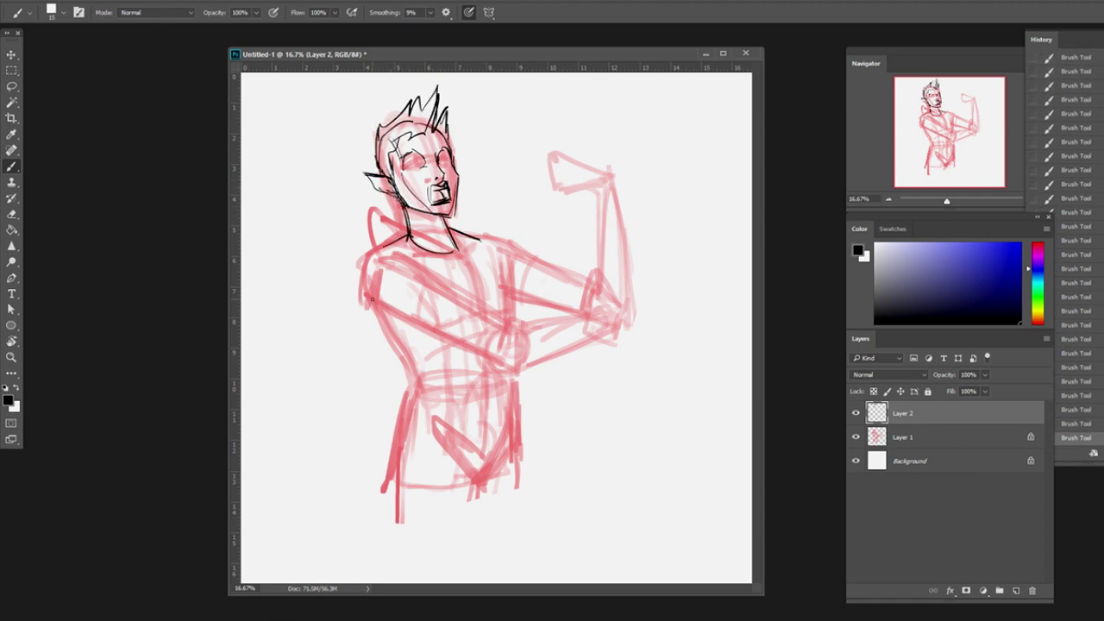
# Outline the arm crossing the chest in black, from the shoulder through the elbow to the wrist.
pyautogui.moveTo(366, 298); pyautogui.dragTo(509, 362)
pyautogui.moveTo(379, 255); pyautogui.dragTo(509, 325)
pyautogui.moveTo(447, 291); pyautogui.dragTo(514, 326)
pyautogui.moveTo(518, 335)
pyautogui.mouseDown()
pyautogui.moveTo(507, 364)
pyautogui.moveTo(585, 347)
pyautogui.mouseUp()
pyautogui.moveTo(493, 320); pyautogui.dragTo(579, 316)
pyautogui.moveTo(553, 355); pyautogui.dragTo(614, 328)
pyautogui.moveTo(604, 328); pyautogui.dragTo(617, 302)
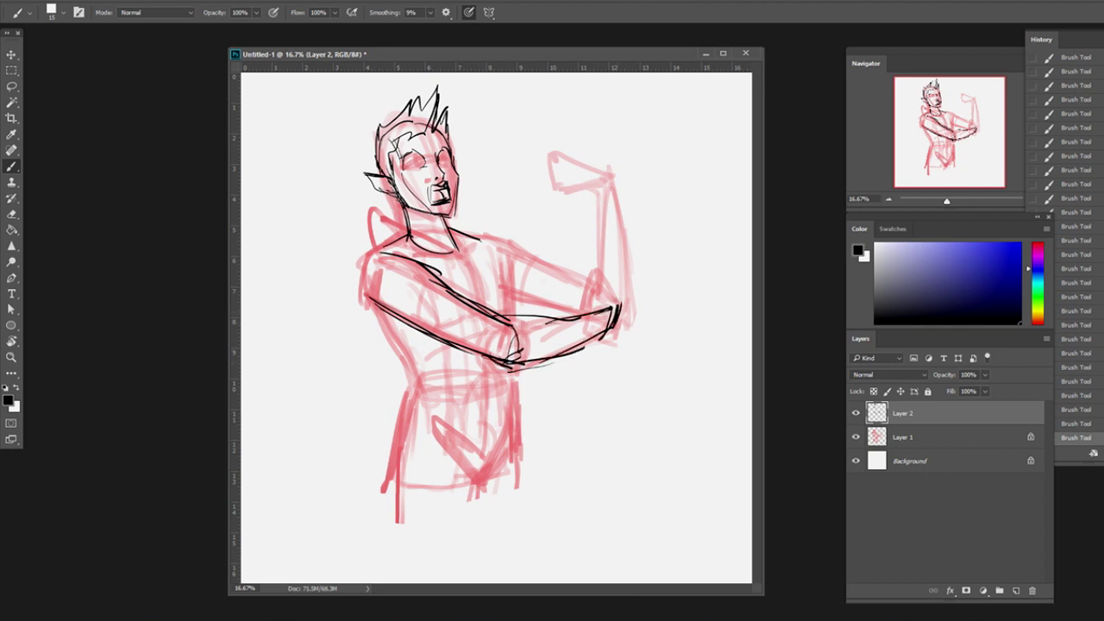
# Draw the far edge of the chest and the waistband below the crossed arm.
pyautogui.moveTo(495, 244); pyautogui.dragTo(516, 330)
pyautogui.moveTo(420, 380)
pyautogui.mouseDown()
pyautogui.moveTo(479, 391)
pyautogui.moveTo(512, 368)
pyautogui.mouseUp()
pyautogui.moveTo(482, 240); pyautogui.dragTo(514, 347)
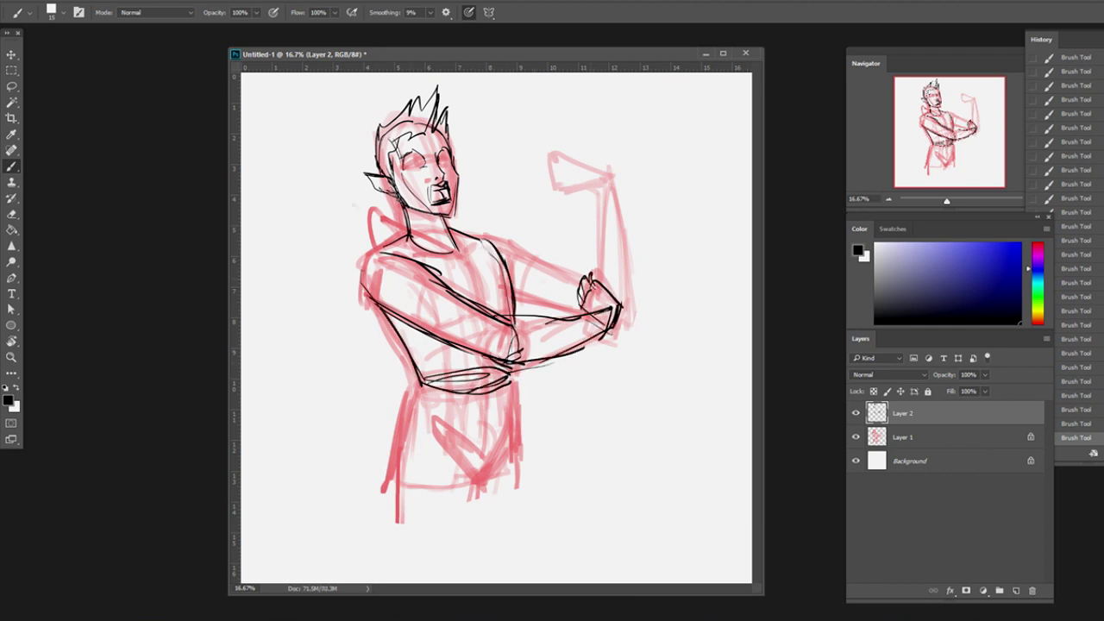
# Define the near arm's muscles and the open neckline, and outline the far upper arm.
pyautogui.moveTo(374, 286); pyautogui.dragTo(465, 336)
pyautogui.moveTo(457, 260); pyautogui.dragTo(488, 302)
pyautogui.moveTo(454, 312); pyautogui.dragTo(511, 343)
pyautogui.moveTo(405, 259); pyautogui.dragTo(477, 245)
pyautogui.moveTo(473, 238); pyautogui.dragTo(594, 285)
pyautogui.moveTo(509, 314); pyautogui.dragTo(564, 288)
pyautogui.moveTo(522, 285); pyautogui.dragTo(593, 257)
pyautogui.moveTo(587, 228); pyautogui.dragTo(595, 278)
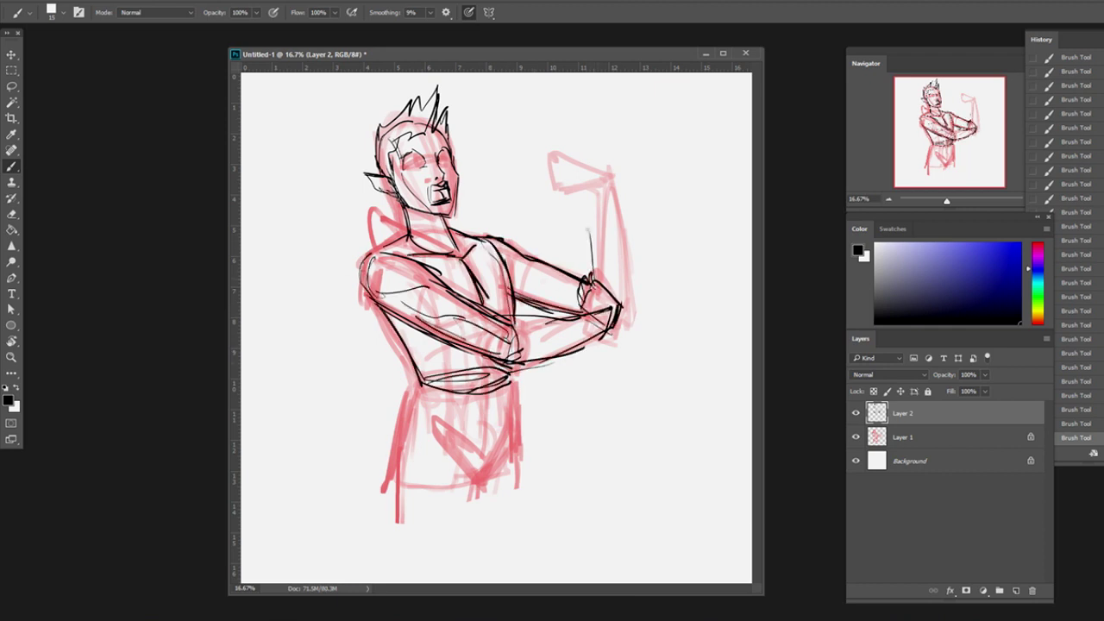
# Outline a snake rising from the far arm in place of the forearm, with its open mouth facing the head.
pyautogui.moveTo(595, 321); pyautogui.dragTo(628, 250)
pyautogui.moveTo(517, 184); pyautogui.dragTo(499, 217)
pyautogui.moveTo(493, 147); pyautogui.dragTo(514, 216)
pyautogui.moveTo(504, 221); pyautogui.dragTo(554, 192)
pyautogui.moveTo(472, 142); pyautogui.dragTo(560, 160)
pyautogui.moveTo(586, 198); pyautogui.dragTo(595, 258)
pyautogui.moveTo(553, 166); pyautogui.dragTo(621, 162)
pyautogui.moveTo(549, 192)
pyautogui.mouseDown()
pyautogui.moveTo(604, 172)
pyautogui.moveTo(593, 276)
pyautogui.mouseUp()
pyautogui.moveTo(617, 149); pyautogui.dragTo(628, 268)
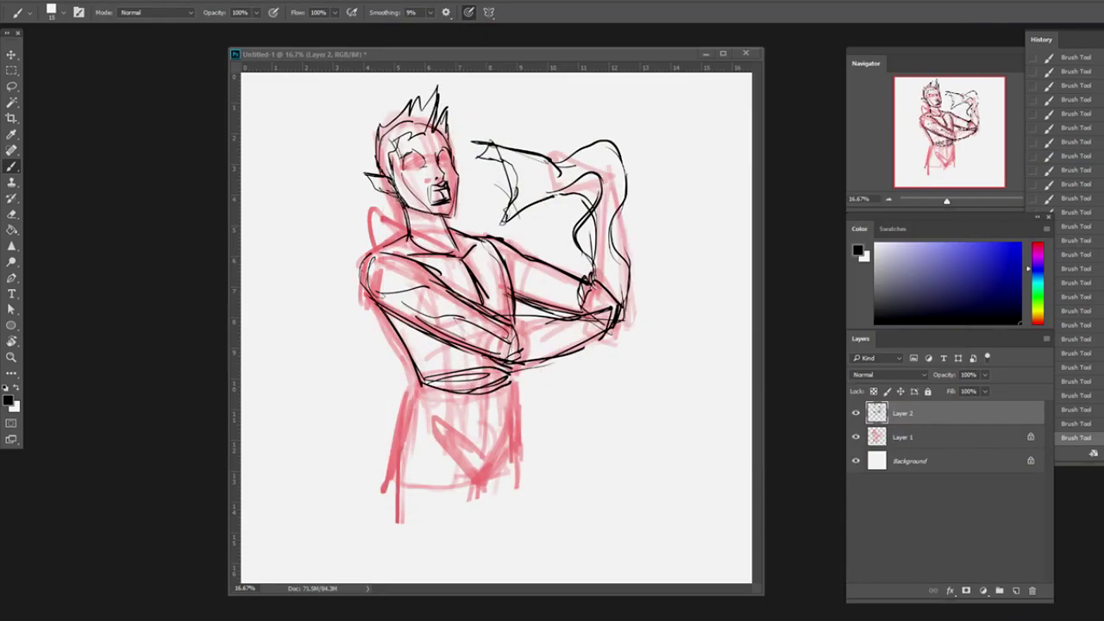
# Draw the snake's fangs and mouth details, and add inner contour lines along its body.
pyautogui.moveTo(483, 149); pyautogui.dragTo(514, 164)
pyautogui.moveTo(497, 151); pyautogui.dragTo(504, 172)
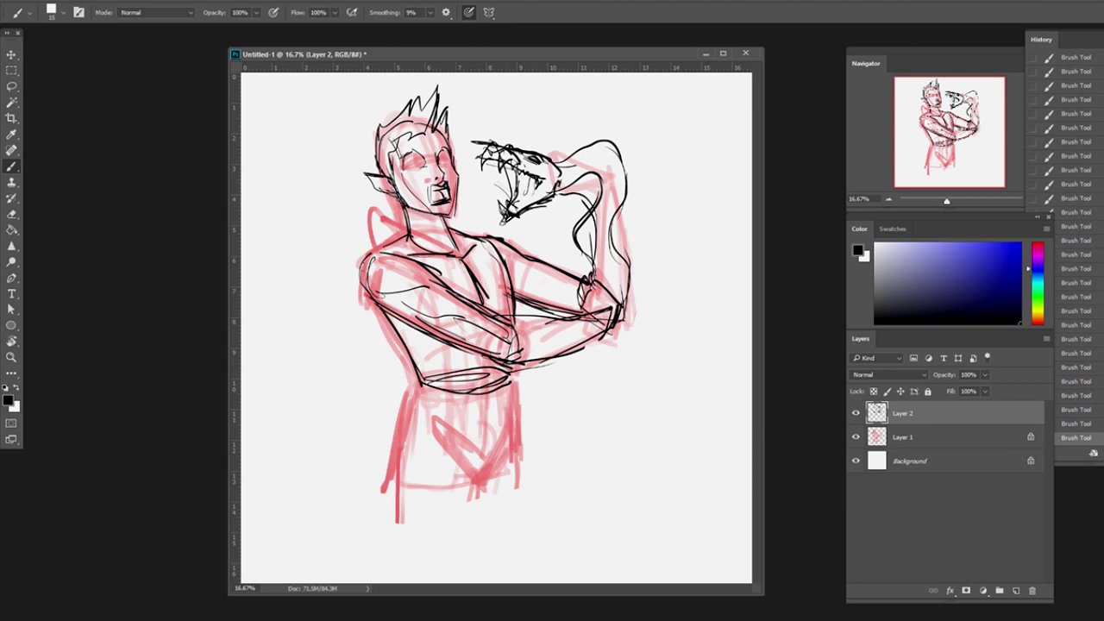
pyautogui.moveTo(571, 169)
pyautogui.mouseDown()
pyautogui.moveTo(628, 207)
pyautogui.moveTo(592, 281)
pyautogui.mouseUp()
pyautogui.moveTo(602, 207); pyautogui.dragTo(609, 287)
# Add bands to both upper arms and outline the lower torso from the waist down to the hips.
pyautogui.moveTo(508, 264); pyautogui.dragTo(567, 301)
pyautogui.moveTo(445, 283); pyautogui.dragTo(416, 323)
pyautogui.moveTo(417, 387); pyautogui.dragTo(399, 466)
pyautogui.moveTo(402, 462); pyautogui.dragTo(474, 501)
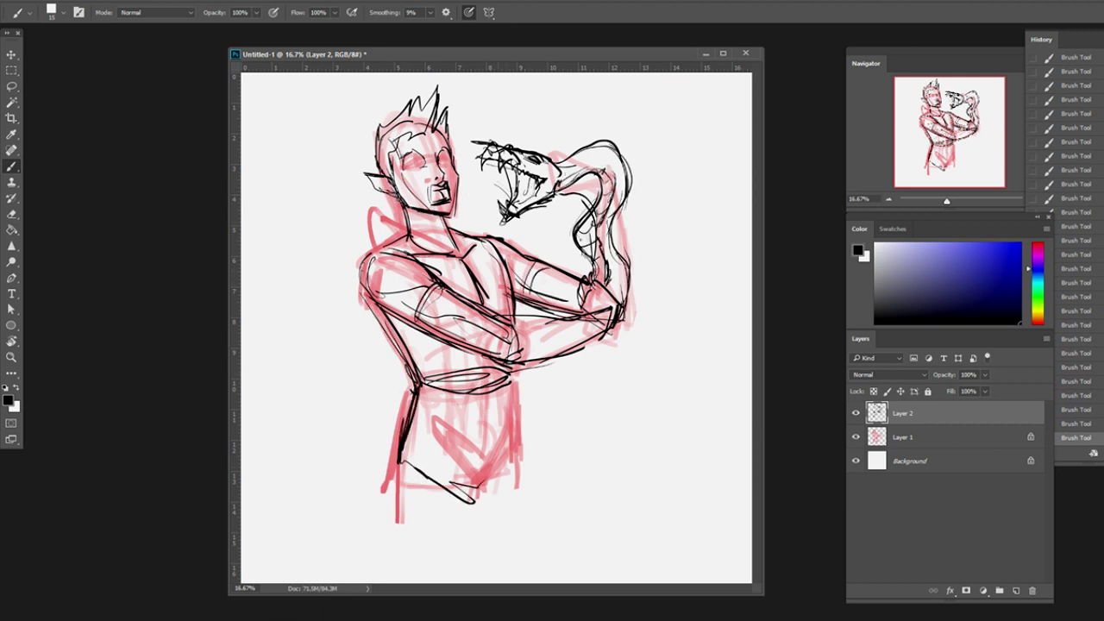
pyautogui.moveTo(620, 143)
pyautogui.mouseDown()
pyautogui.moveTo(549, 165)
pyautogui.moveTo(629, 177)
pyautogui.mouseUp()
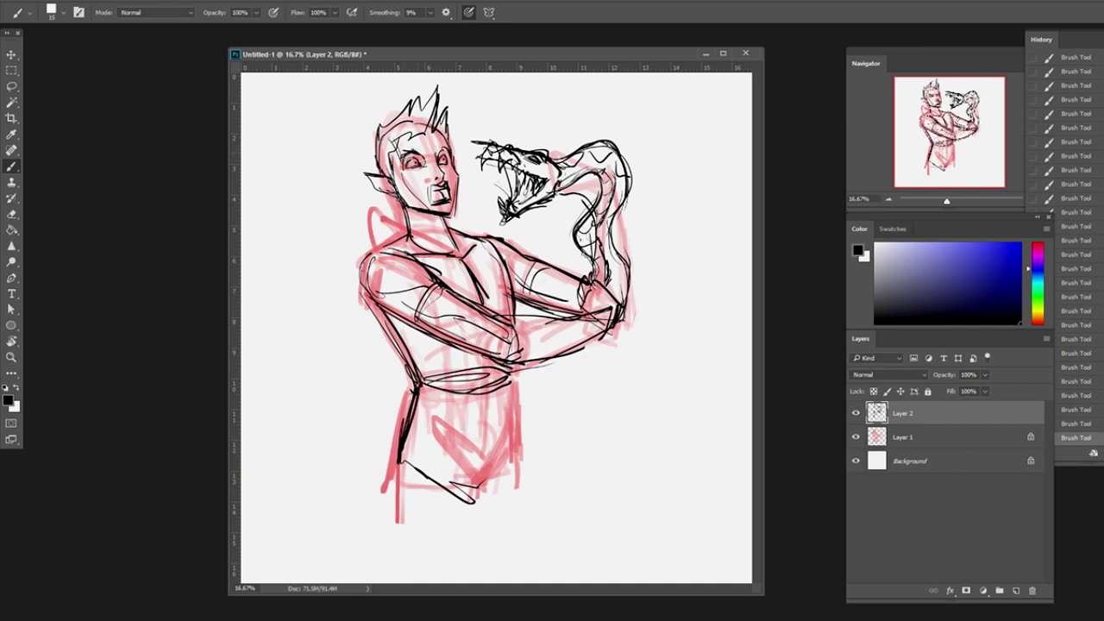
pyautogui.moveTo(518, 364); pyautogui.dragTo(512, 452)
pyautogui.moveTo(483, 362); pyautogui.dragTo(518, 492)
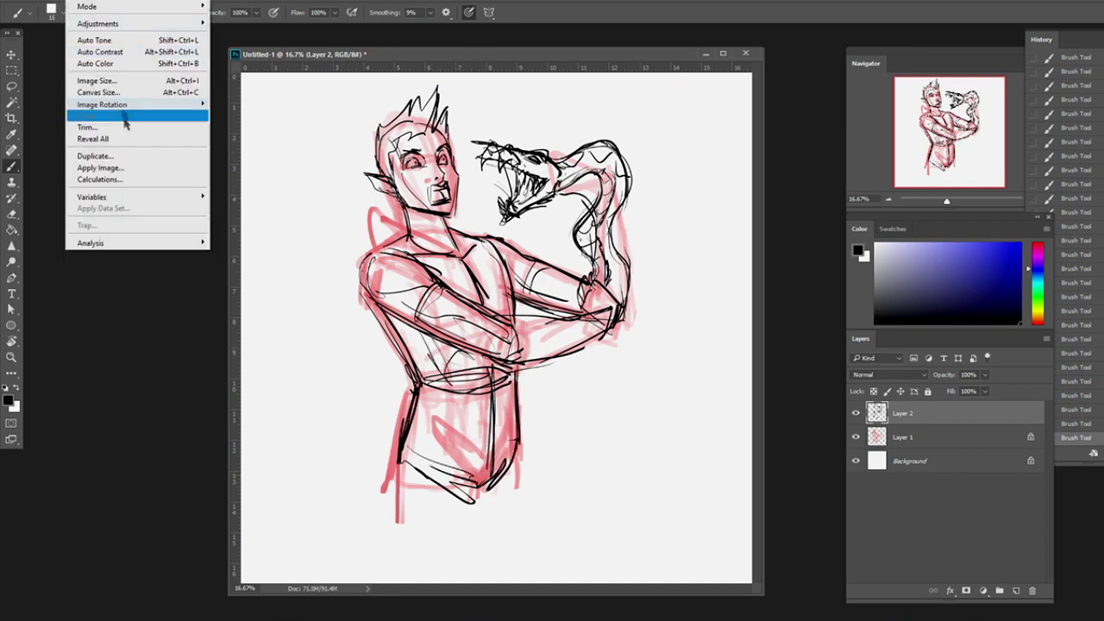
# Flip the canvas horizontally and draw a rounded pad around the near elbow.
pyautogui.click(259, 167)
pyautogui.moveTo(521, 231); pyautogui.dragTo(540, 254)
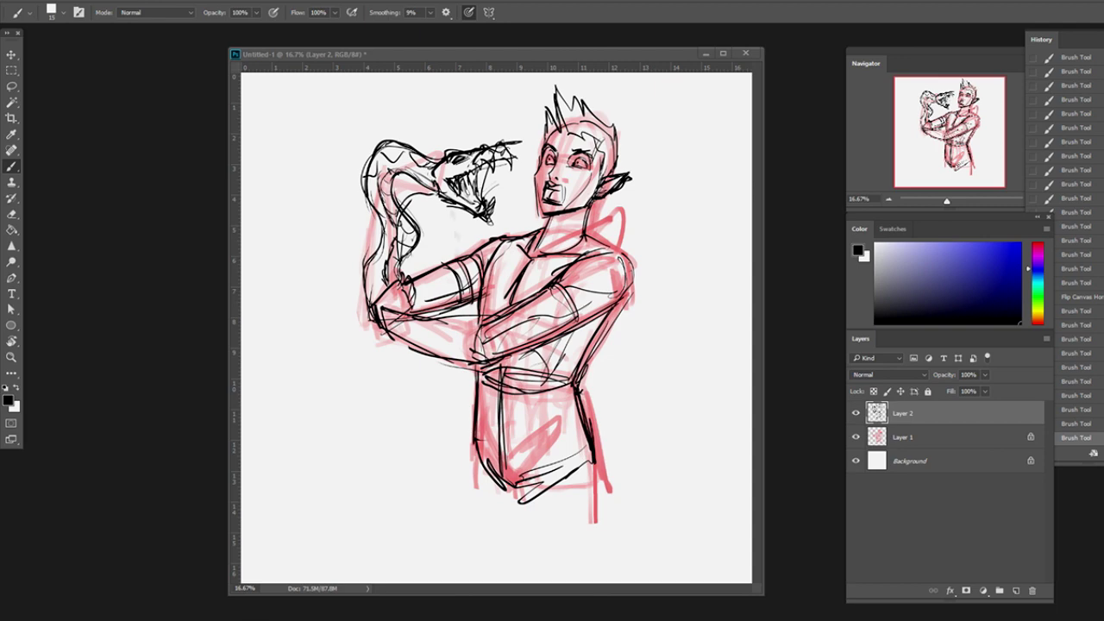
pyautogui.moveTo(473, 320); pyautogui.dragTo(464, 366)
pyautogui.moveTo(504, 321); pyautogui.dragTo(487, 353)
# Strengthen the snake's body contours and add stripes across the far upper arm.
pyautogui.moveTo(410, 273); pyautogui.dragTo(397, 302)
pyautogui.moveTo(369, 252); pyautogui.dragTo(364, 324)
pyautogui.moveTo(383, 202); pyautogui.dragTo(362, 289)
pyautogui.moveTo(412, 218); pyautogui.dragTo(396, 277)
pyautogui.moveTo(388, 218); pyautogui.dragTo(379, 300)
pyautogui.moveTo(450, 273); pyautogui.dragTo(428, 307)
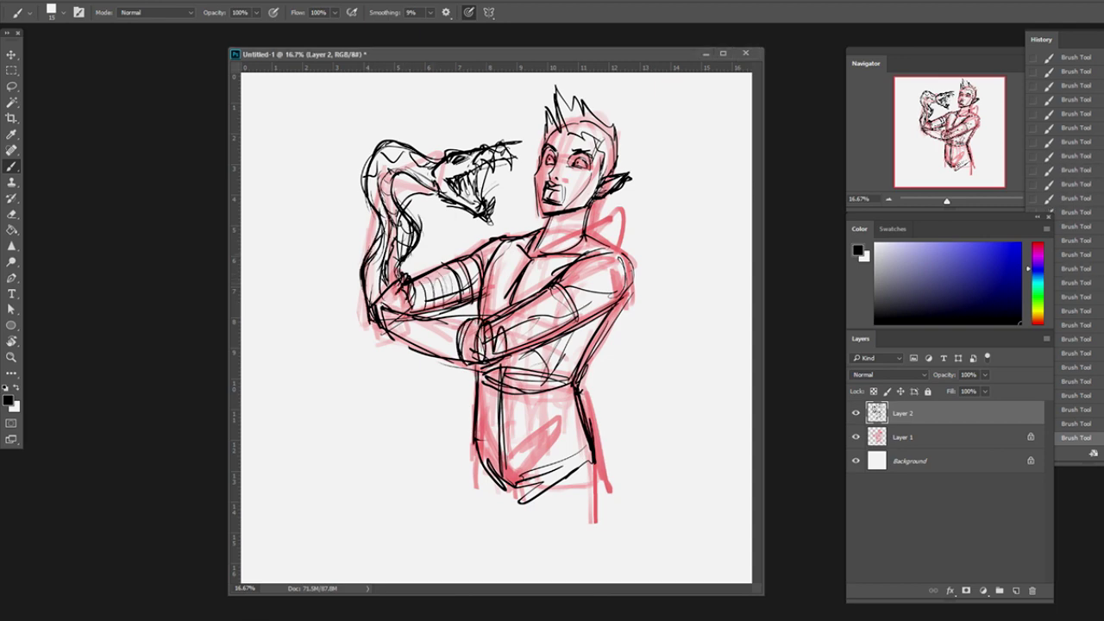
# Darken the collar, draw the belt across the hips, and reinforce the side and back of the waist.
pyautogui.moveTo(527, 261)
pyautogui.mouseDown()
pyautogui.moveTo(590, 245)
pyautogui.moveTo(485, 283)
pyautogui.mouseUp()
pyautogui.moveTo(474, 436); pyautogui.dragTo(573, 449)
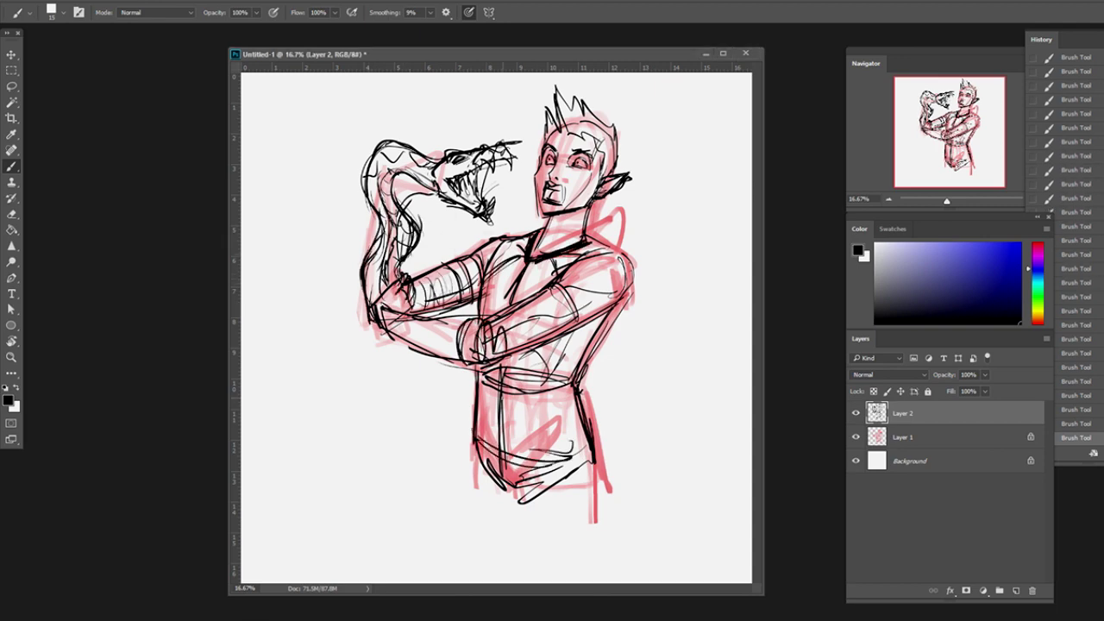
pyautogui.moveTo(576, 259); pyautogui.dragTo(533, 287)
pyautogui.moveTo(590, 335); pyautogui.dragTo(545, 422)
pyautogui.moveTo(595, 395); pyautogui.dragTo(582, 434)
# Add a sleeve edge and curved stripes across the near upper arm.
pyautogui.moveTo(626, 281)
pyautogui.mouseDown()
pyautogui.moveTo(586, 414)
pyautogui.moveTo(561, 310)
pyautogui.mouseUp()
pyautogui.moveTo(543, 305); pyautogui.dragTo(509, 345)
pyautogui.moveTo(554, 283); pyautogui.dragTo(568, 331)
pyautogui.moveTo(590, 295); pyautogui.dragTo(571, 327)
# Thicken the far shoulder, neckline and collar lines, and darken the details of the snake's head.
pyautogui.moveTo(473, 261); pyautogui.dragTo(466, 271)
pyautogui.moveTo(521, 235); pyautogui.dragTo(466, 292)
pyautogui.moveTo(561, 215); pyautogui.dragTo(535, 253)
pyautogui.moveTo(546, 259); pyautogui.dragTo(528, 266)
pyautogui.moveTo(588, 209); pyautogui.dragTo(542, 253)
pyautogui.moveTo(440, 155); pyautogui.dragTo(476, 188)
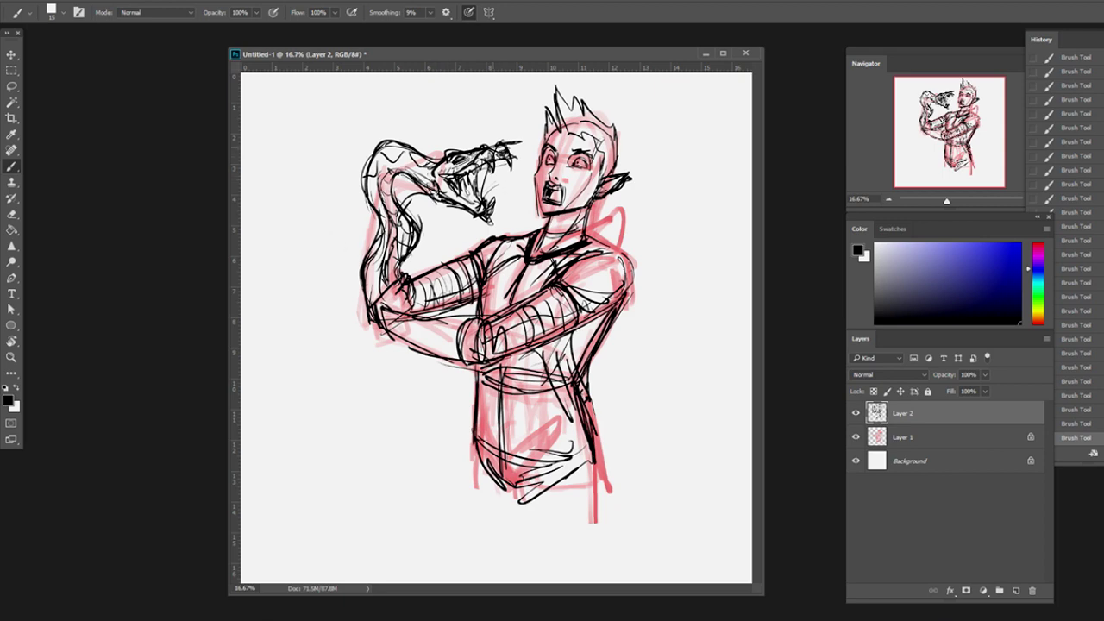
# Add a new layer, set brush smoothing to 32%, and ink clean lines over the sketched face.
pyautogui.hotkey('ctrl', 'shift', 'alt', 'n')
pyautogui.click(430, 12)
pyautogui.moveTo(427, 33); pyautogui.dragTo(444, 33)
pyautogui.moveTo(535, 86); pyautogui.dragTo(586, 87)
pyautogui.moveTo(570, 204); pyautogui.dragTo(559, 238)
pyautogui.moveTo(561, 243)
pyautogui.mouseDown()
pyautogui.moveTo(575, 245)
pyautogui.moveTo(579, 281)
pyautogui.moveTo(557, 275)
pyautogui.mouseUp()
pyautogui.moveTo(552, 206); pyautogui.dragTo(540, 299)
pyautogui.moveTo(570, 164); pyautogui.dragTo(545, 217)
# Ink the spiky hair, brows, jaw and pointed ear in bold black lines.
pyautogui.moveTo(537, 283)
pyautogui.mouseDown()
pyautogui.moveTo(556, 305)
pyautogui.moveTo(688, 237)
pyautogui.mouseUp()
pyautogui.moveTo(687, 242); pyautogui.dragTo(636, 274)
pyautogui.moveTo(556, 194); pyautogui.dragTo(571, 184)
pyautogui.moveTo(596, 143); pyautogui.dragTo(590, 174)
pyautogui.moveTo(646, 200); pyautogui.dragTo(640, 259)
pyautogui.moveTo(664, 154); pyautogui.dragTo(652, 243)
pyautogui.moveTo(554, 185)
pyautogui.mouseDown()
pyautogui.moveTo(654, 161)
pyautogui.moveTo(608, 174)
pyautogui.mouseUp()
# Ink the neck, near shoulder and the contours of the near arm across the chest.
pyautogui.moveTo(629, 278); pyautogui.dragTo(616, 338)
pyautogui.moveTo(562, 302)
pyautogui.mouseDown()
pyautogui.moveTo(540, 349)
pyautogui.moveTo(594, 320)
pyautogui.moveTo(675, 366)
pyautogui.mouseUp()
pyautogui.scroll(-2, 496, 328)
pyautogui.scroll(-2, 440, 393)
pyautogui.moveTo(451, 233); pyautogui.dragTo(439, 370)
pyautogui.moveTo(278, 352)
pyautogui.mouseDown()
pyautogui.moveTo(435, 410)
pyautogui.moveTo(621, 393)
pyautogui.moveTo(680, 361)
pyautogui.mouseUp()
pyautogui.scroll(-2, 436, 410)
pyautogui.moveTo(510, 379)
pyautogui.mouseDown()
pyautogui.moveTo(638, 299)
pyautogui.moveTo(642, 450)
pyautogui.moveTo(663, 542)
pyautogui.mouseUp()
# Ink the torso side and shirt folds, redoing the front torso line, and add creases to the near sleeve.
pyautogui.moveTo(590, 416); pyautogui.dragTo(626, 526)
pyautogui.moveTo(503, 431); pyautogui.dragTo(504, 552)
pyautogui.hotkey('ctrl', 'z')
pyautogui.moveTo(515, 435); pyautogui.dragTo(521, 544)
pyautogui.moveTo(379, 358)
pyautogui.mouseDown()
pyautogui.moveTo(502, 376)
pyautogui.moveTo(476, 421)
pyautogui.mouseUp()
pyautogui.hotkey('ctrl', 'z')
pyautogui.moveTo(515, 371); pyautogui.dragTo(501, 416)
pyautogui.moveTo(613, 340); pyautogui.dragTo(562, 404)
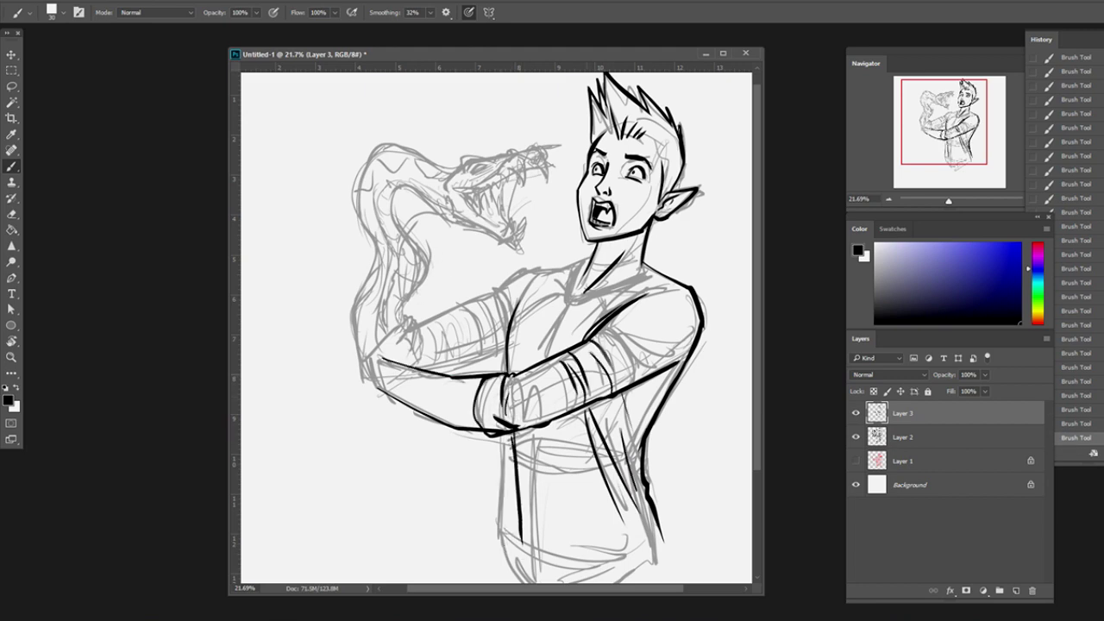
# Add near sleeve folds, ink the neckline, and outline the far arm with its sleeve creases.
pyautogui.moveTo(671, 329); pyautogui.dragTo(592, 371)
pyautogui.moveTo(635, 294); pyautogui.dragTo(583, 337)
pyautogui.moveTo(569, 267); pyautogui.dragTo(644, 302)
pyautogui.moveTo(413, 365)
pyautogui.mouseDown()
pyautogui.moveTo(494, 290)
pyautogui.moveTo(591, 258)
pyautogui.mouseUp()
pyautogui.moveTo(502, 295); pyautogui.dragTo(506, 341)
pyautogui.moveTo(451, 307)
pyautogui.mouseDown()
pyautogui.moveTo(482, 357)
pyautogui.moveTo(507, 371)
pyautogui.mouseUp()
pyautogui.moveTo(452, 321)
pyautogui.mouseDown()
pyautogui.moveTo(462, 338)
pyautogui.moveTo(448, 357)
pyautogui.mouseUp()
# Ink the snake's curved body and open-mouthed head, darkening the inside of the mouth.
pyautogui.moveTo(366, 380)
pyautogui.mouseDown()
pyautogui.moveTo(345, 319)
pyautogui.moveTo(369, 221)
pyautogui.mouseUp()
pyautogui.moveTo(412, 319)
pyautogui.mouseDown()
pyautogui.moveTo(450, 226)
pyautogui.moveTo(517, 244)
pyautogui.mouseUp()
pyautogui.moveTo(457, 188); pyautogui.dragTo(504, 229)
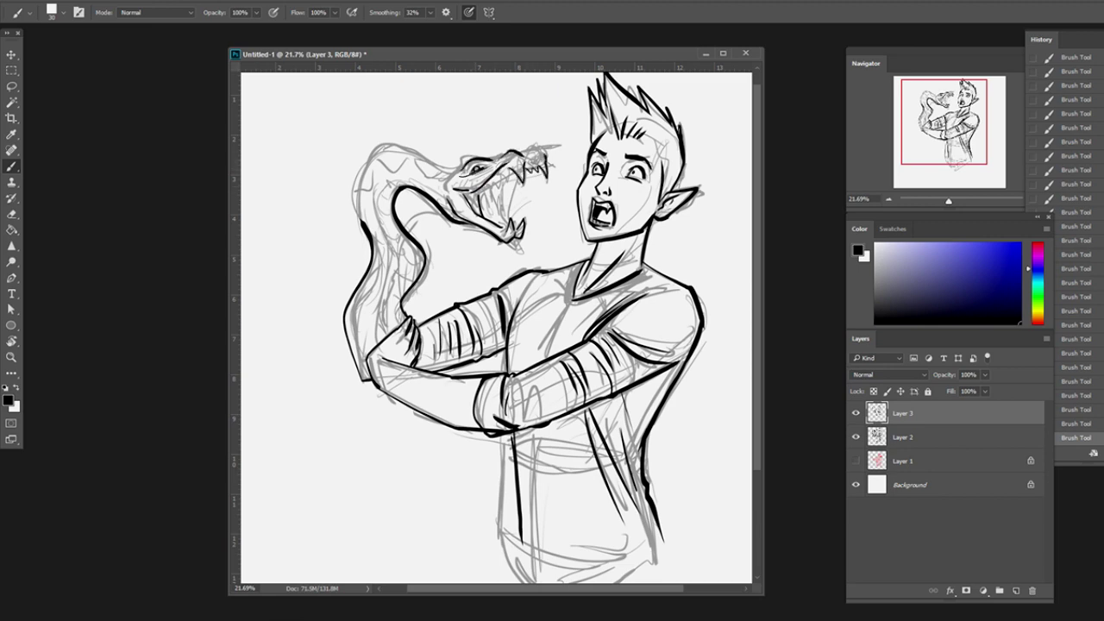
pyautogui.moveTo(353, 221); pyautogui.dragTo(461, 169)
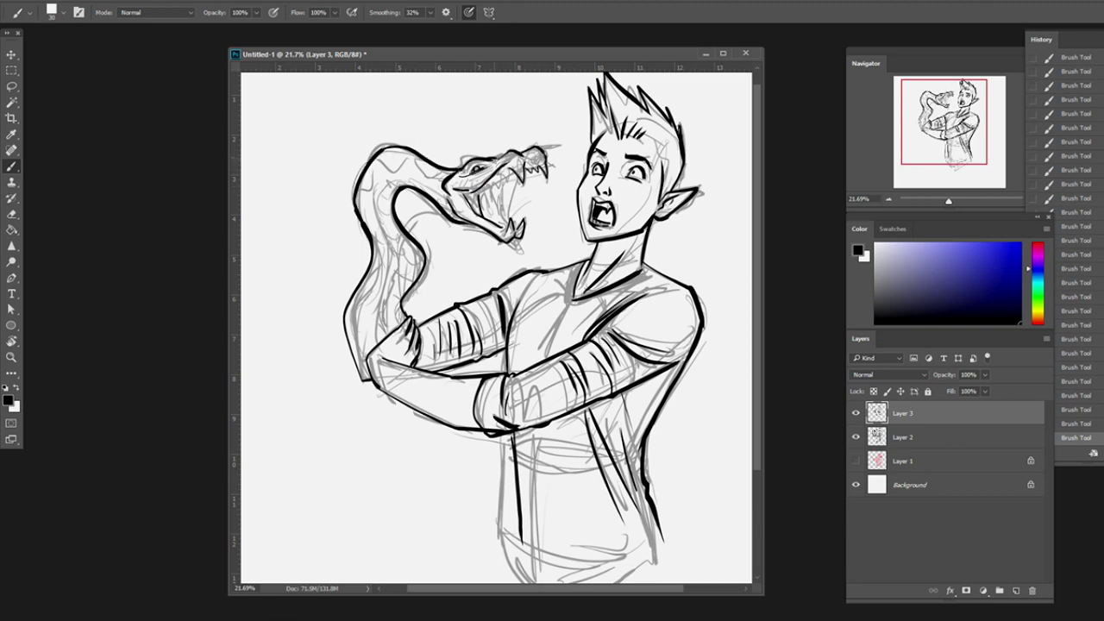
pyautogui.moveTo(490, 220); pyautogui.dragTo(511, 209)
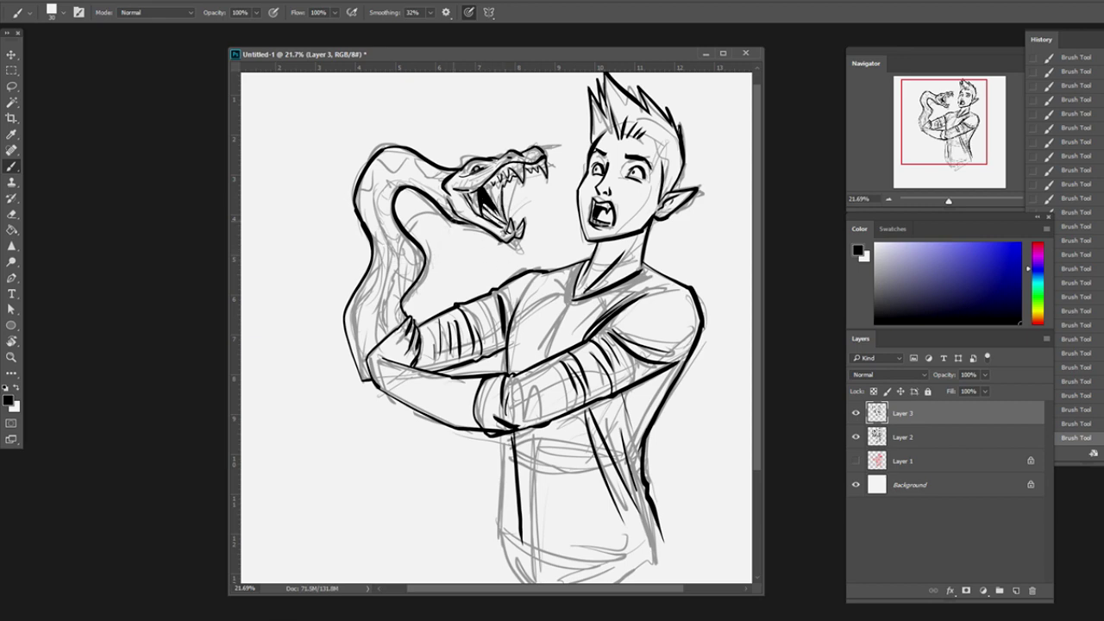
# Draw belly scales and patterned markings along the snake's body, and ink the shirt's collar trim and shoulder seam.
pyautogui.moveTo(380, 290)
pyautogui.mouseDown()
pyautogui.moveTo(466, 190)
pyautogui.moveTo(461, 221)
pyautogui.mouseUp()
pyautogui.moveTo(386, 214); pyautogui.dragTo(393, 226)
pyautogui.moveTo(382, 215); pyautogui.dragTo(397, 233)
pyautogui.moveTo(398, 255); pyautogui.dragTo(413, 267)
pyautogui.moveTo(388, 150); pyautogui.dragTo(398, 157)
pyautogui.moveTo(422, 171); pyautogui.dragTo(444, 181)
pyautogui.moveTo(354, 167)
pyautogui.mouseDown()
pyautogui.moveTo(374, 199)
pyautogui.moveTo(385, 253)
pyautogui.mouseUp()
pyautogui.moveTo(355, 285); pyautogui.dragTo(371, 302)
pyautogui.moveTo(354, 262); pyautogui.dragTo(378, 311)
pyautogui.moveTo(347, 319); pyautogui.dragTo(374, 354)
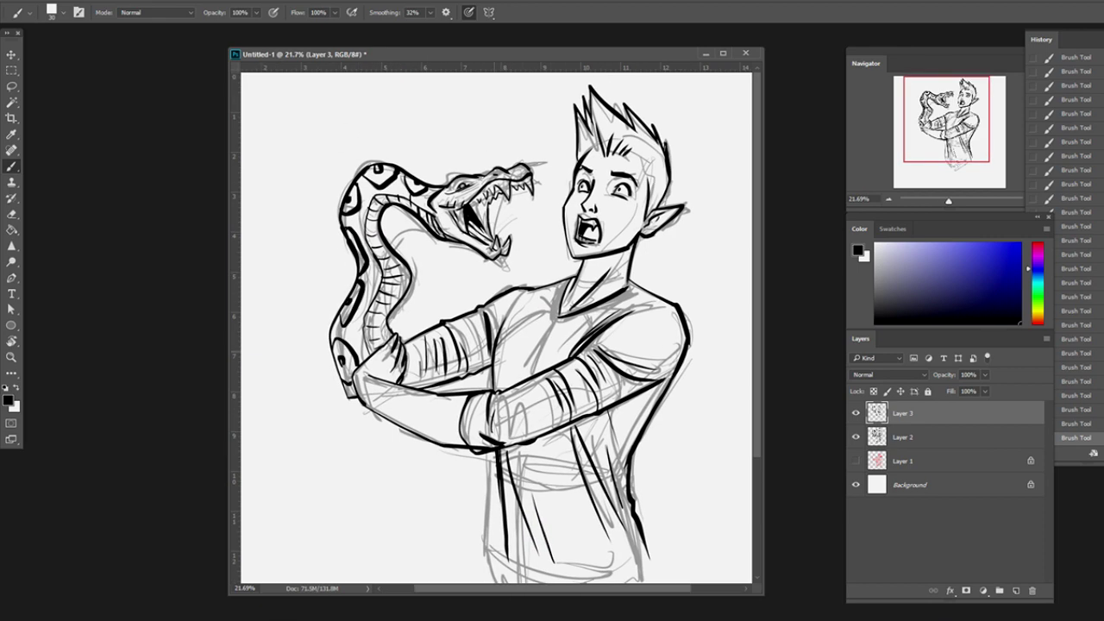
pyautogui.moveTo(552, 285)
pyautogui.mouseDown()
pyautogui.moveTo(561, 336)
pyautogui.moveTo(638, 323)
pyautogui.mouseUp()
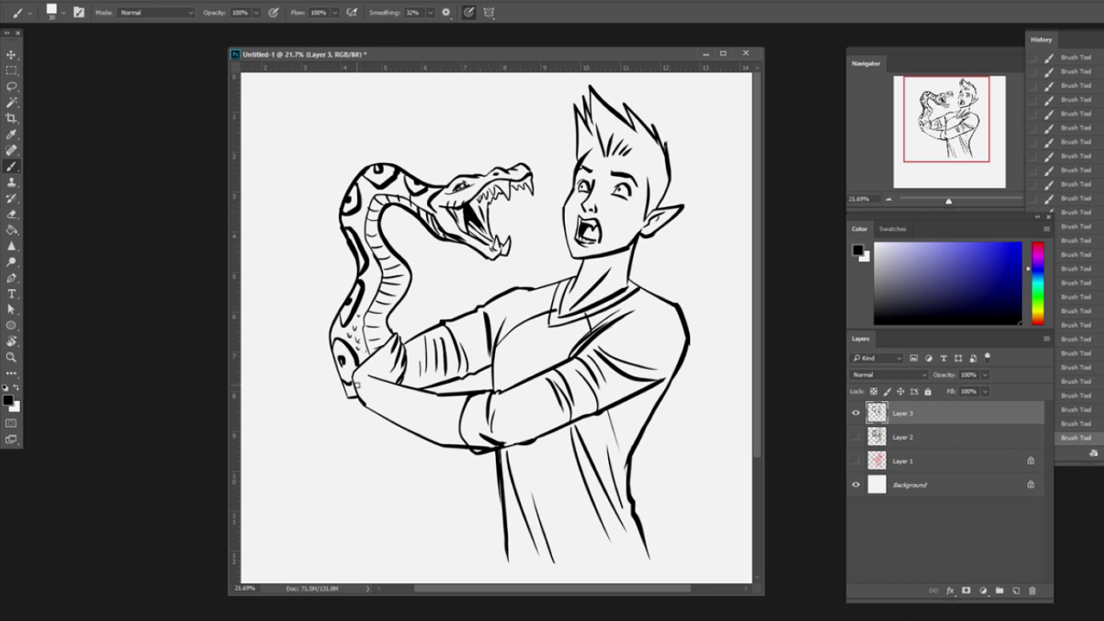
# Set brush smoothing to 15% and fill the hair's shadow areas with solid black.
pyautogui.click(430, 12)
pyautogui.moveTo(448, 29); pyautogui.dragTo(427, 29)
pyautogui.moveTo(659, 188); pyautogui.dragTo(652, 206)
pyautogui.moveTo(664, 160); pyautogui.dragTo(647, 200)
pyautogui.moveTo(625, 123)
pyautogui.mouseDown()
pyautogui.moveTo(611, 155)
pyautogui.moveTo(592, 157)
pyautogui.mouseUp()
pyautogui.moveTo(643, 131); pyautogui.dragTo(615, 177)
pyautogui.moveTo(602, 95); pyautogui.dragTo(587, 127)
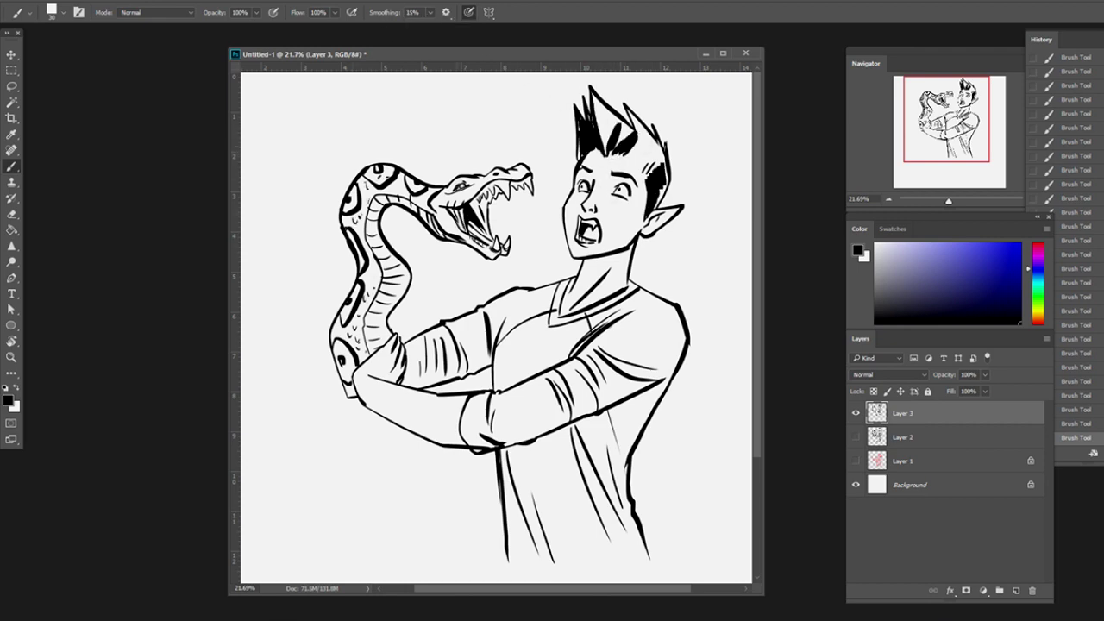
# Refine the snake's eye, fangs and mouth interior, cleaning up stray marks between the upper teeth.
pyautogui.moveTo(466, 158); pyautogui.dragTo(517, 158)
pyautogui.moveTo(464, 183); pyautogui.dragTo(497, 198)
pyautogui.moveTo(506, 186); pyautogui.dragTo(510, 195)
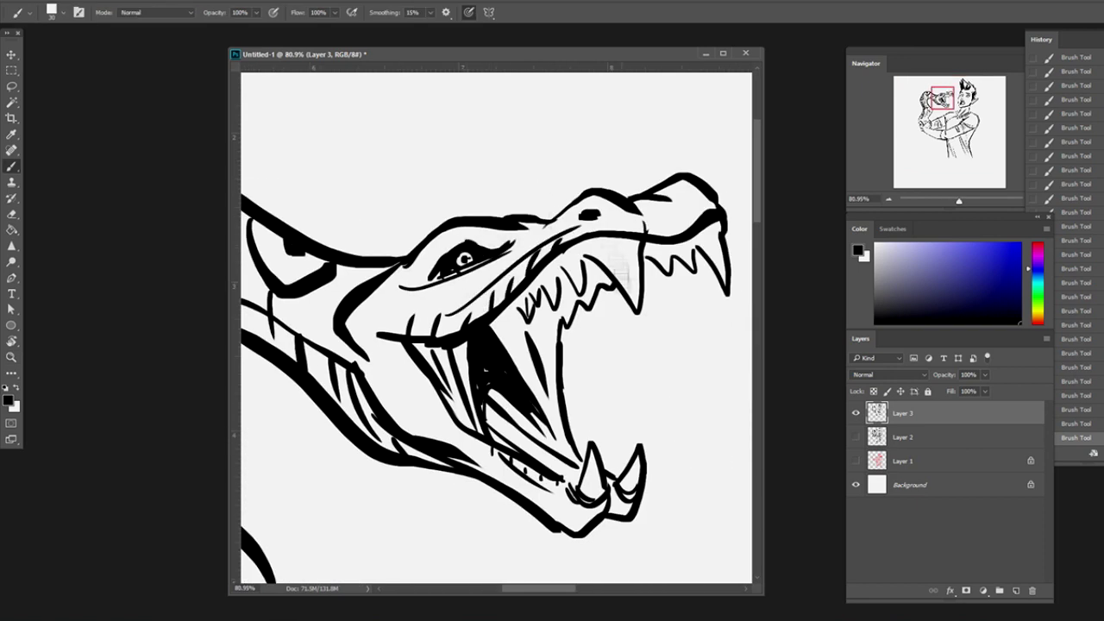
pyautogui.press('e')
pyautogui.moveTo(649, 263)
pyautogui.mouseDown()
pyautogui.moveTo(655, 276)
pyautogui.moveTo(616, 298)
pyautogui.mouseUp()
pyautogui.press('b')
pyautogui.moveTo(492, 395); pyautogui.dragTo(523, 426)
pyautogui.moveTo(491, 326); pyautogui.dragTo(507, 341)
# Add small scale ticks and contour strokes along the snake's snout and lower jaw.
pyautogui.moveTo(529, 498); pyautogui.dragTo(549, 512)
pyautogui.moveTo(483, 345); pyautogui.dragTo(517, 345)
pyautogui.moveTo(561, 220); pyautogui.dragTo(594, 234)
pyautogui.moveTo(631, 195); pyautogui.dragTo(654, 206)
pyautogui.moveTo(517, 345); pyautogui.dragTo(440, 349)
pyautogui.moveTo(625, 229); pyautogui.dragTo(647, 235)
pyautogui.moveTo(528, 259); pyautogui.dragTo(536, 278)
pyautogui.moveTo(511, 261)
pyautogui.mouseDown()
pyautogui.moveTo(497, 303)
pyautogui.moveTo(509, 388)
pyautogui.mouseUp()
pyautogui.moveTo(345, 345)
pyautogui.mouseDown()
pyautogui.moveTo(509, 323)
pyautogui.moveTo(610, 375)
pyautogui.mouseUp()
# Erase rough spots and add further texture strokes and markings along the snake's head and body.
pyautogui.press('e')
pyautogui.moveTo(448, 319); pyautogui.dragTo(496, 349)
pyautogui.press('b')
pyautogui.moveTo(475, 259); pyautogui.dragTo(483, 289)
pyautogui.moveTo(431, 388); pyautogui.dragTo(561, 259)
pyautogui.moveTo(462, 147); pyautogui.dragTo(487, 177)
pyautogui.moveTo(345, 349); pyautogui.dragTo(393, 431)
pyautogui.moveTo(518, 518); pyautogui.dragTo(388, 130)
pyautogui.moveTo(432, 332); pyautogui.dragTo(449, 358)
pyautogui.moveTo(470, 376); pyautogui.dragTo(491, 410)
pyautogui.moveTo(431, 259); pyautogui.dragTo(440, 293)
pyautogui.moveTo(397, 440); pyautogui.dragTo(190, 362)
# Reposition the lassoed near eye with Free Transform, and draw frown lines between the brows.
pyautogui.press('z')
pyautogui.moveTo(432, 345); pyautogui.dragTo(328, 345)
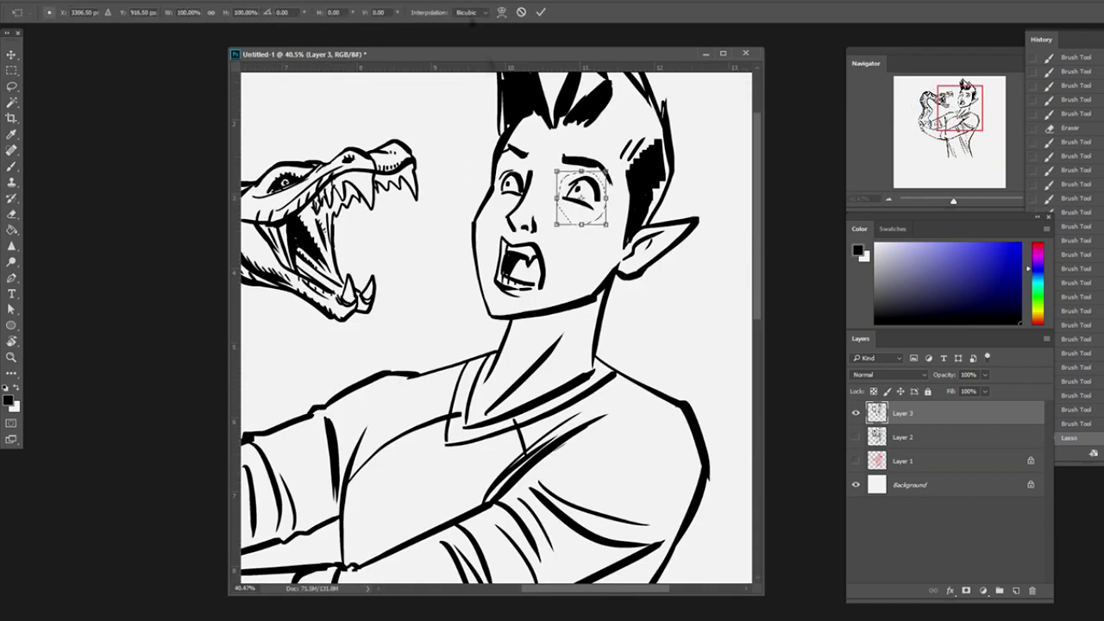
pyautogui.press('Return')
pyautogui.hotkey('ctrl', 'd')
pyautogui.press('e')
pyautogui.press('b')
pyautogui.moveTo(528, 166)
pyautogui.mouseDown()
pyautogui.moveTo(540, 155)
pyautogui.moveTo(514, 189)
pyautogui.moveTo(583, 169)
pyautogui.moveTo(562, 184)
pyautogui.mouseUp()
pyautogui.press('e')
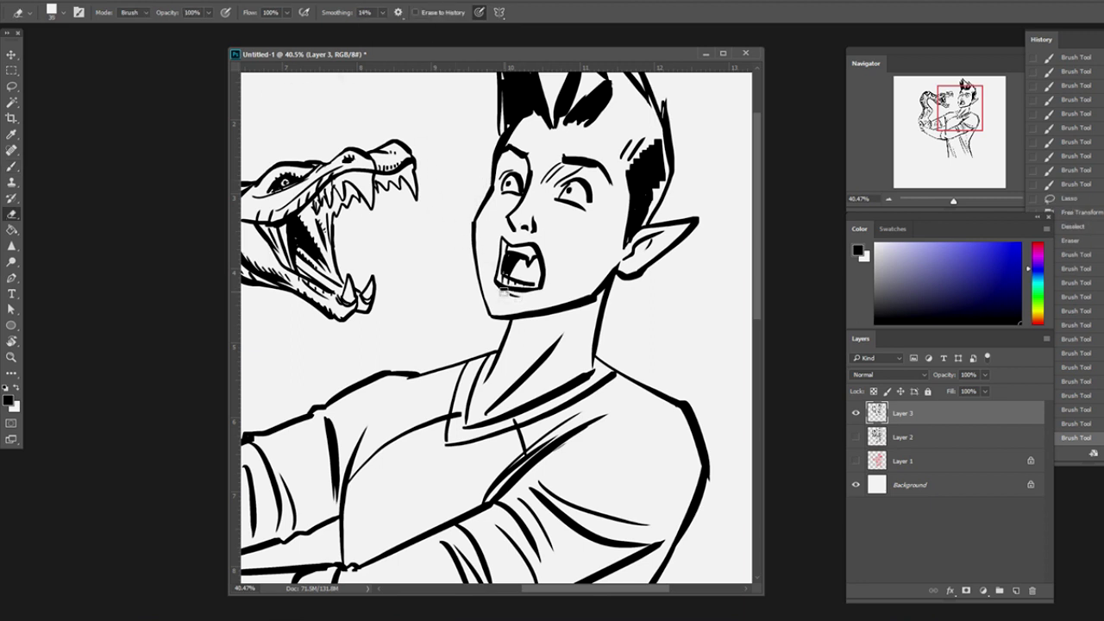
# Fill the shirt's collar band with solid black.
pyautogui.press('b')
pyautogui.moveTo(494, 355)
pyautogui.mouseDown()
pyautogui.moveTo(450, 439)
pyautogui.moveTo(592, 379)
pyautogui.moveTo(460, 383)
pyautogui.mouseUp()
pyautogui.moveTo(525, 435); pyautogui.dragTo(604, 372)
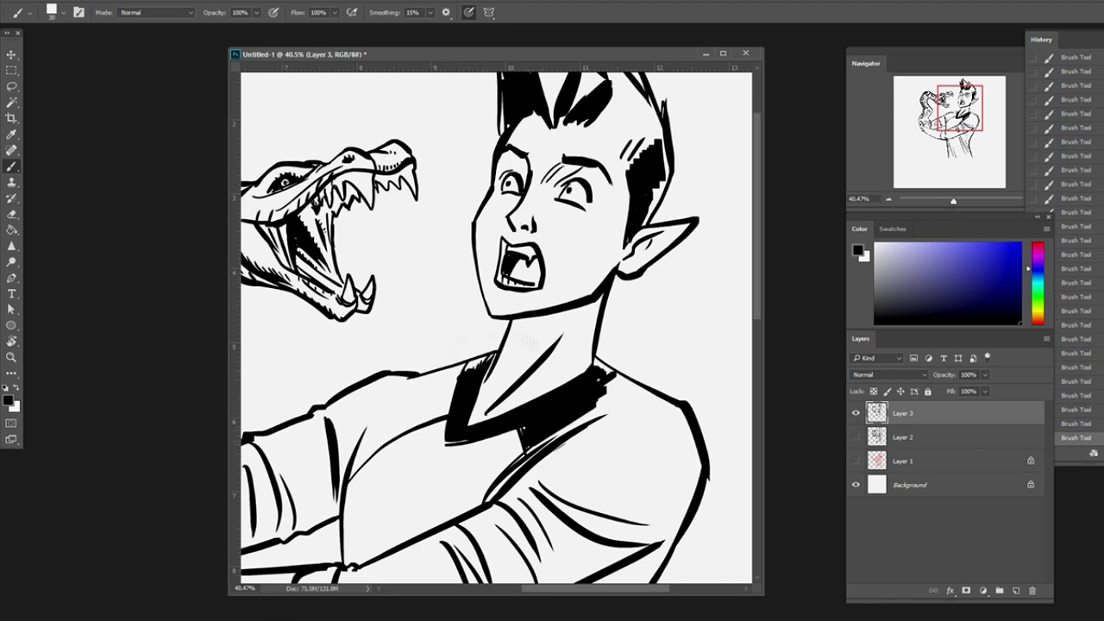
# Fill the far sleeve with black, leaving thin light creases.
pyautogui.hscroll(-5, 306, 380)
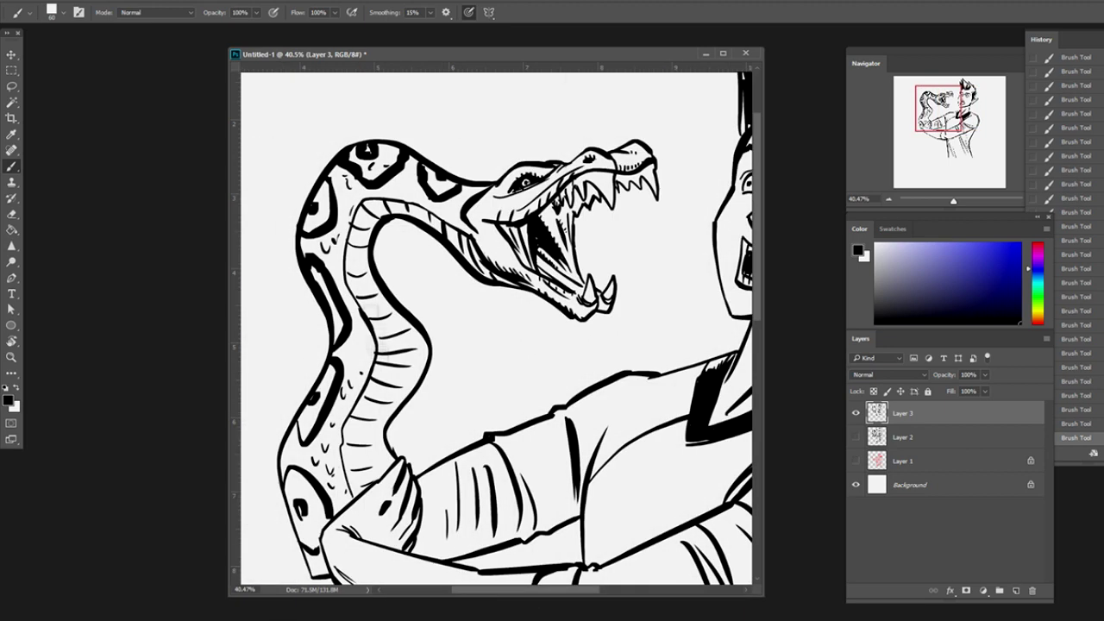
pyautogui.moveTo(508, 440); pyautogui.dragTo(560, 526)
pyautogui.moveTo(569, 435); pyautogui.dragTo(565, 522)
pyautogui.moveTo(500, 453); pyautogui.dragTo(513, 535)
pyautogui.moveTo(414, 513)
pyautogui.mouseDown()
pyautogui.moveTo(431, 556)
pyautogui.moveTo(500, 505)
pyautogui.mouseUp()
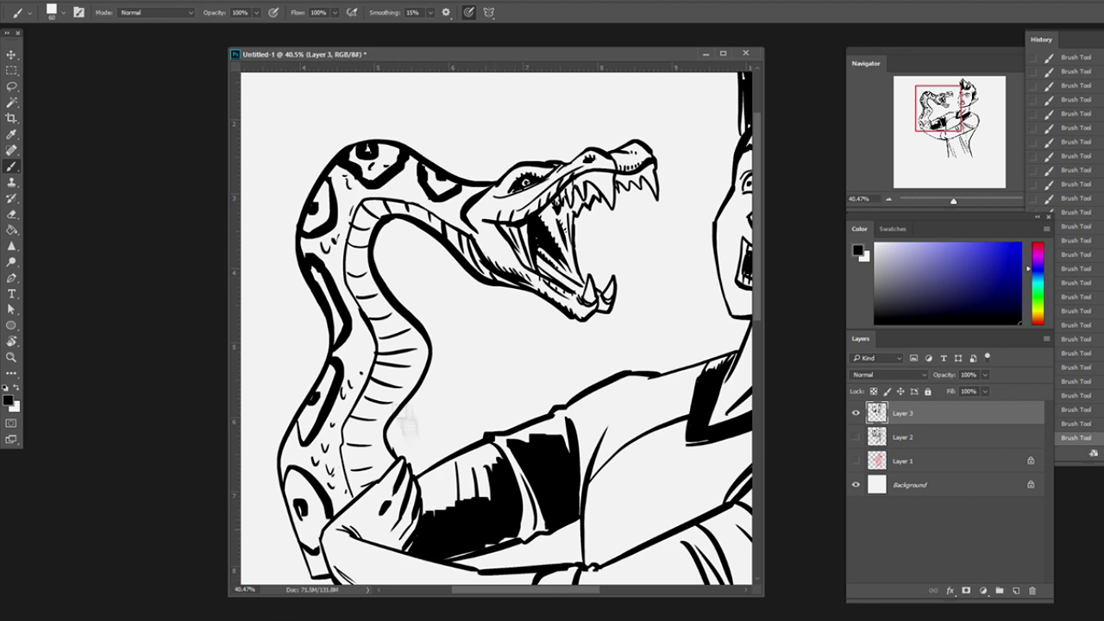
pyautogui.moveTo(426, 517); pyautogui.dragTo(493, 457)
pyautogui.moveTo(423, 513); pyautogui.dragTo(449, 488)
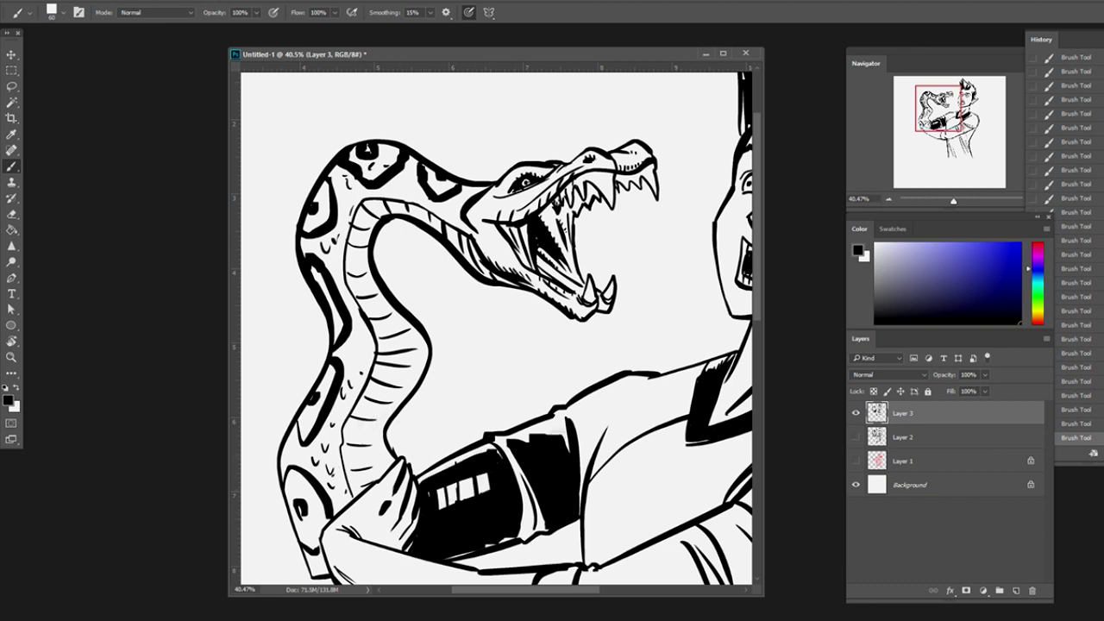
# Fill the far shoulder, near shoulder and near sleeve with solid black.
pyautogui.moveTo(526, 540); pyautogui.dragTo(557, 426)
pyautogui.moveTo(582, 496)
pyautogui.mouseDown()
pyautogui.moveTo(638, 388)
pyautogui.moveTo(690, 380)
pyautogui.mouseUp()
pyautogui.moveTo(440, 509); pyautogui.dragTo(475, 479)
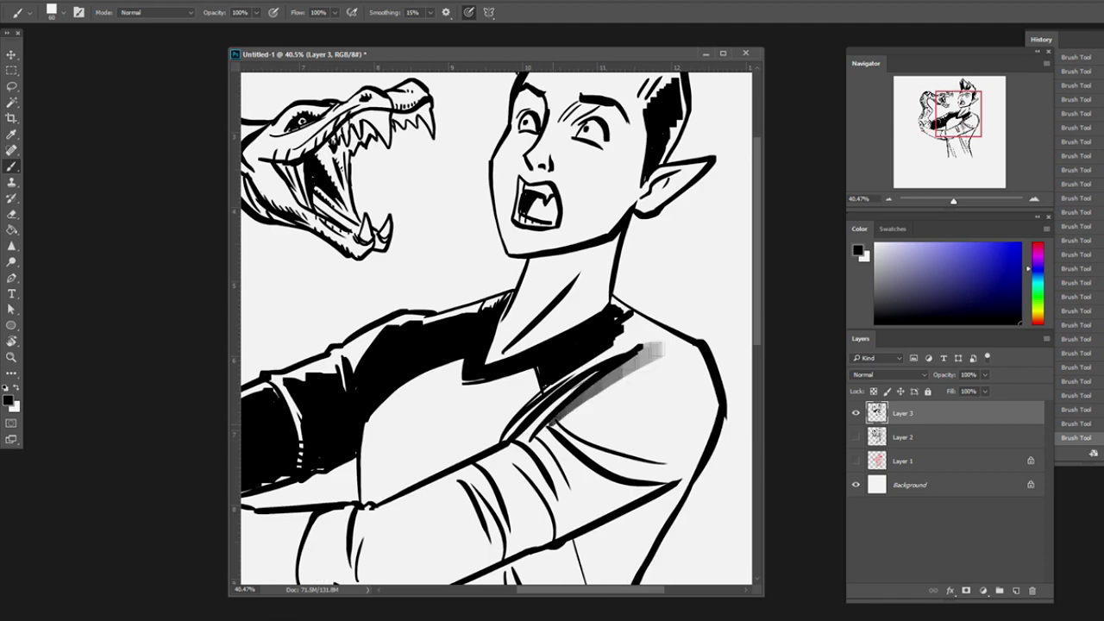
pyautogui.moveTo(552, 423); pyautogui.dragTo(665, 317)
pyautogui.moveTo(453, 320); pyautogui.dragTo(492, 304)
pyautogui.moveTo(513, 531)
pyautogui.mouseDown()
pyautogui.moveTo(535, 432)
pyautogui.moveTo(690, 336)
pyautogui.moveTo(703, 448)
pyautogui.mouseUp()
pyautogui.scroll(-3, 443, 396)
pyautogui.moveTo(345, 389)
pyautogui.mouseDown()
pyautogui.moveTo(332, 478)
pyautogui.moveTo(518, 354)
pyautogui.mouseUp()
pyautogui.moveTo(414, 466); pyautogui.dragTo(699, 310)
# Clean up the black sleeve edges with the eraser and brush, and darken the inside of the character's mouth.
pyautogui.press('e')
pyautogui.moveTo(500, 310)
pyautogui.mouseDown()
pyautogui.moveTo(561, 259)
pyautogui.moveTo(621, 231)
pyautogui.mouseUp()
pyautogui.press('b')
pyautogui.moveTo(543, 276); pyautogui.dragTo(621, 229)
pyautogui.moveTo(349, 412); pyautogui.dragTo(405, 399)
pyautogui.moveTo(358, 407); pyautogui.dragTo(459, 345)
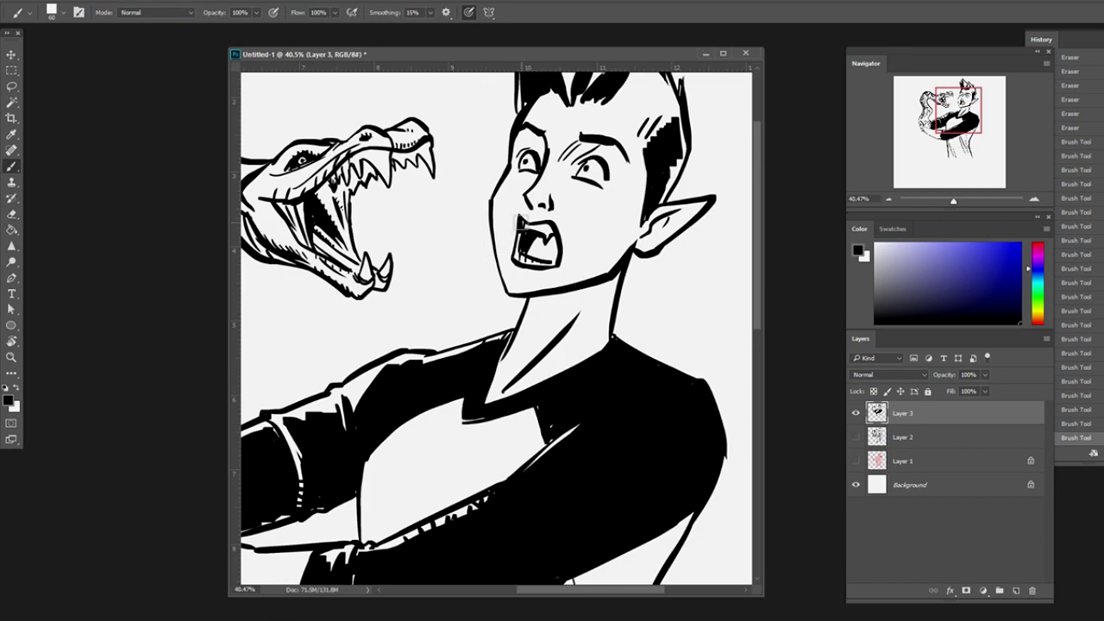
pyautogui.moveTo(518, 215); pyautogui.dragTo(516, 252)
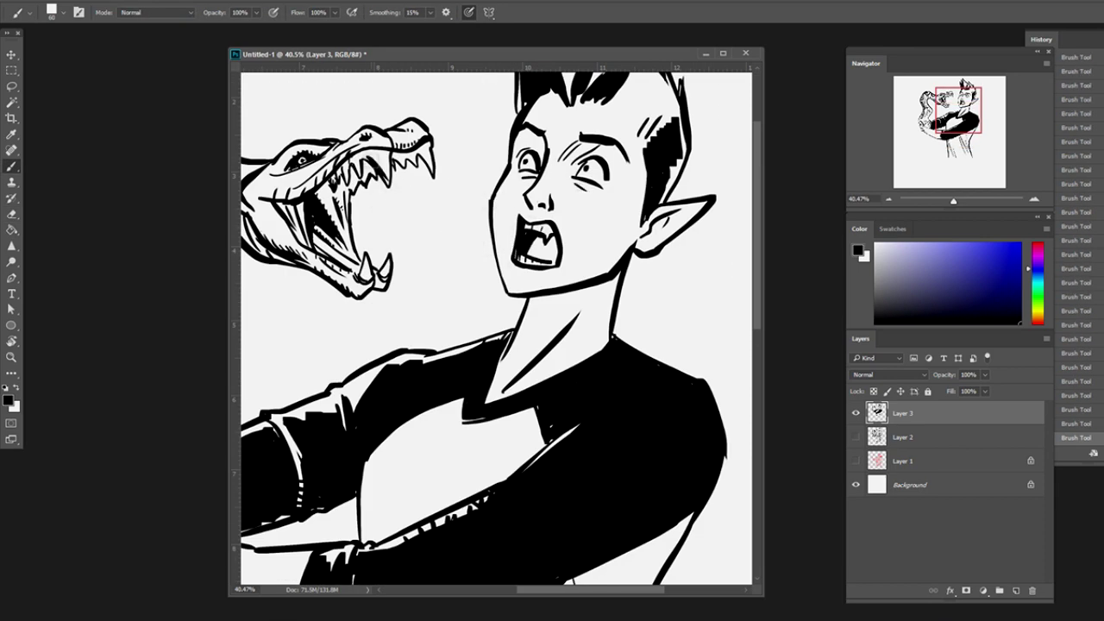
# Erase a stray mark in the snake's mouth and add small scale dots to its cheek.
pyautogui.press('e')
pyautogui.moveTo(326, 196); pyautogui.dragTo(338, 186)
pyautogui.press('b')
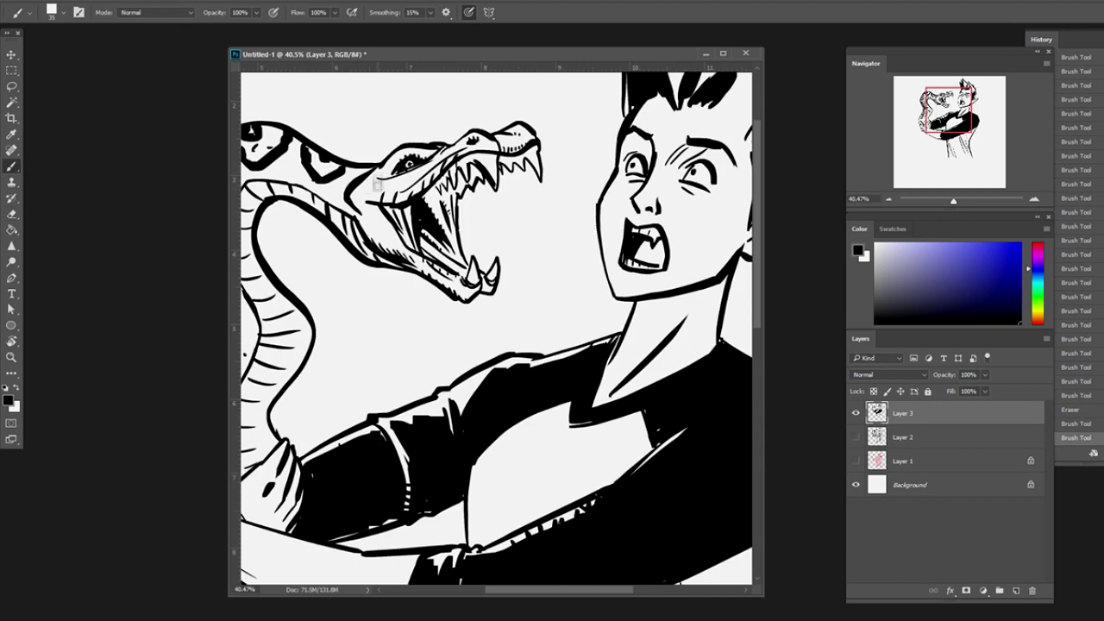
pyautogui.moveTo(362, 193); pyautogui.dragTo(398, 169)
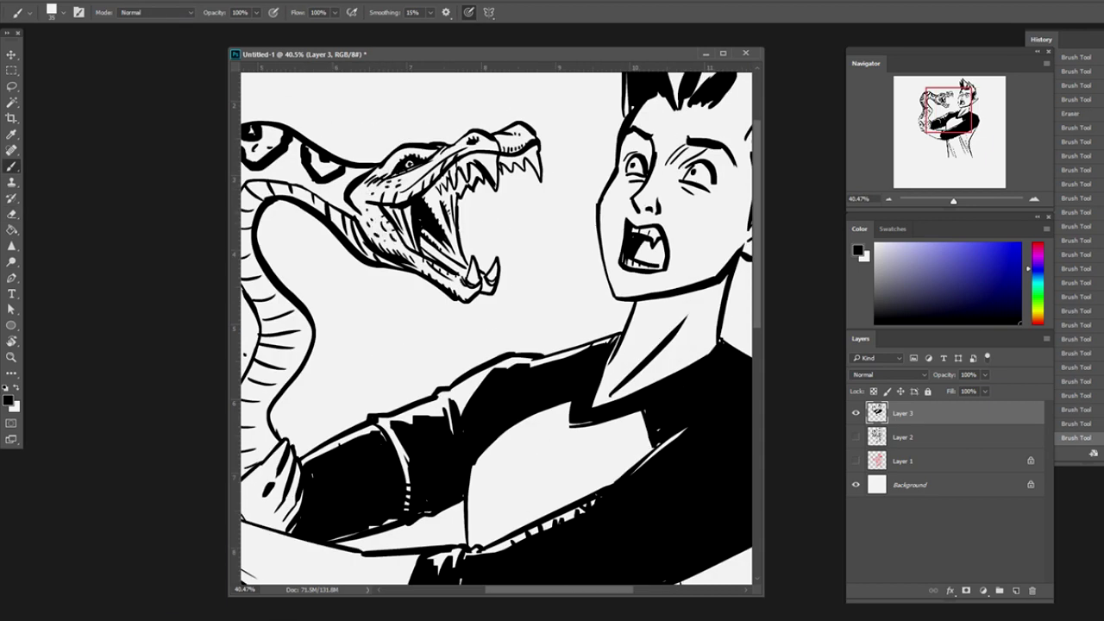
pyautogui.moveTo(518, 302); pyautogui.dragTo(327, 362)
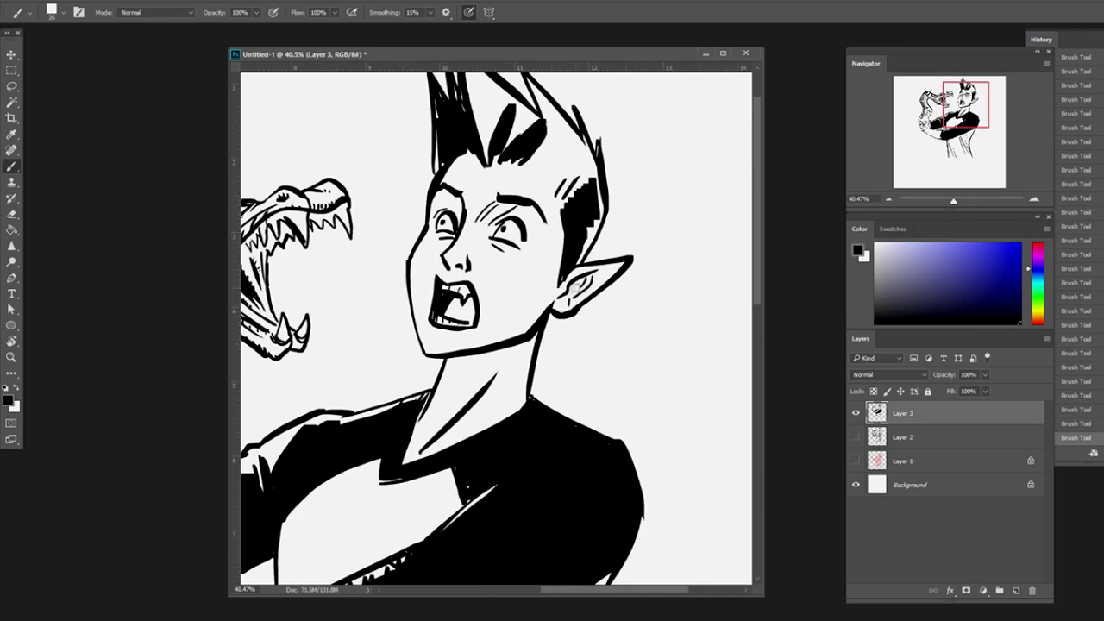
# Set brush smoothing to 5%, refine the hair and jaw details, and close the shirt's lower edge.
pyautogui.moveTo(429, 12); pyautogui.dragTo(419, 27)
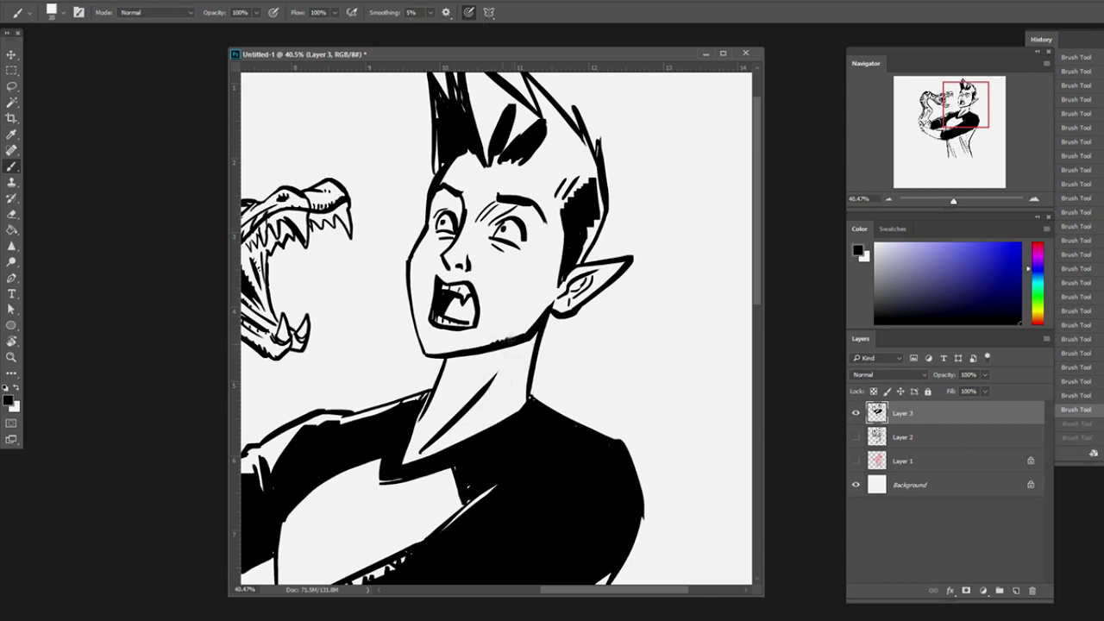
pyautogui.scroll(1, 533, 361)
pyautogui.moveTo(569, 197); pyautogui.dragTo(533, 221)
pyautogui.moveTo(522, 209); pyautogui.dragTo(502, 215)
pyautogui.moveTo(495, 138); pyautogui.dragTo(488, 193)
pyautogui.moveTo(496, 328); pyautogui.dragTo(610, 86)
pyautogui.scroll(-3, 363, 420)
pyautogui.moveTo(414, 250); pyautogui.dragTo(372, 243)
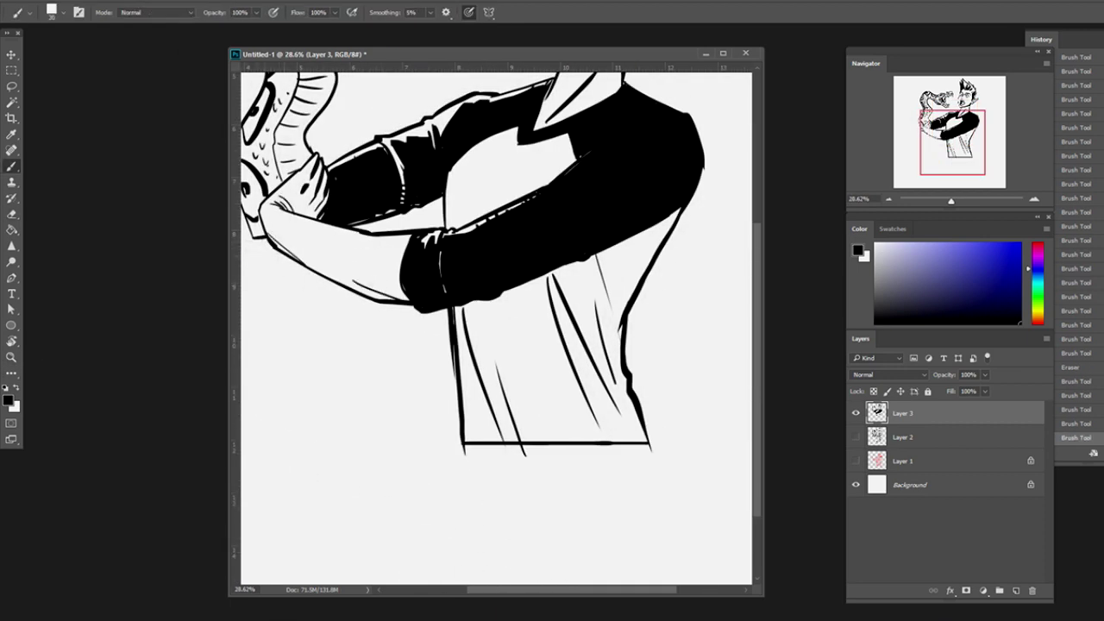
# Erase excess line work on the hand gripping the arm.
pyautogui.press('e')
pyautogui.moveTo(317, 200); pyautogui.dragTo(327, 214)
pyautogui.moveTo(321, 203); pyautogui.dragTo(332, 218)
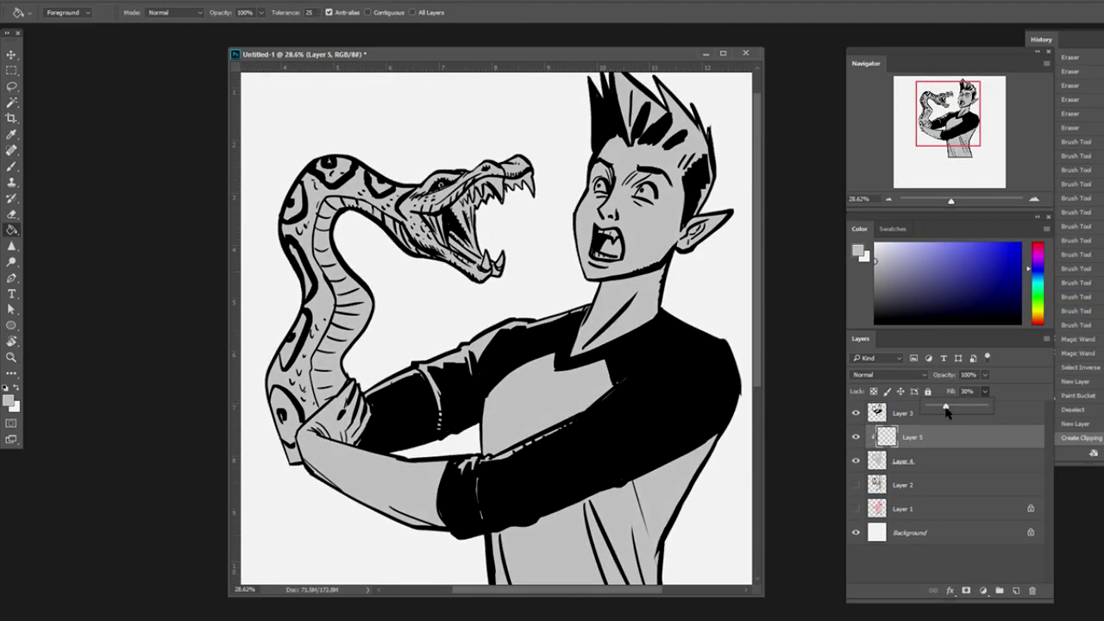
# Set Layer 5's fill to 30%, reset the colors to default, and add another clipped layer above it for shading.
pyautogui.moveTo(946, 412); pyautogui.dragTo(947, 412)
pyautogui.press('d')
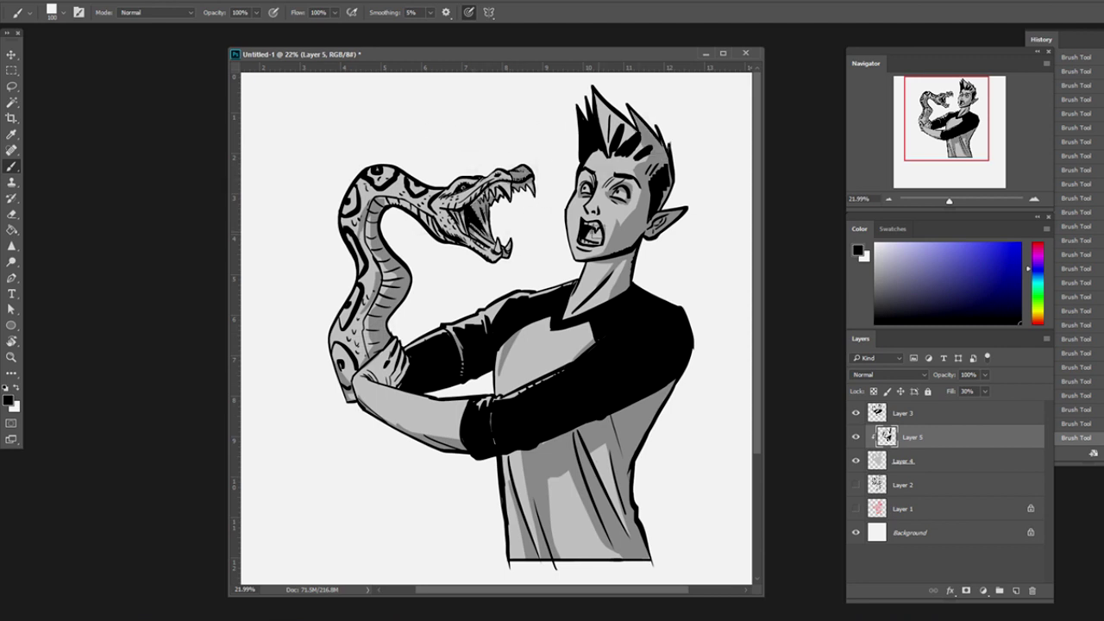
pyautogui.hotkey('ctrl', 'shift', 'alt', 'n')
pyautogui.rightClick(915, 437)
pyautogui.click(958, 288)
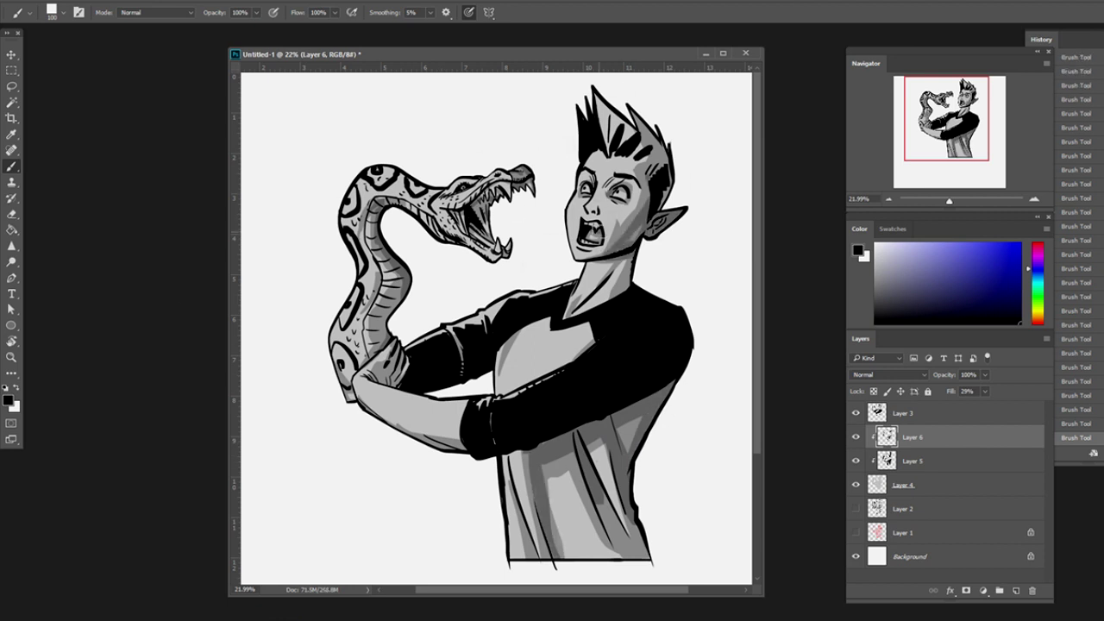
# Touch up the shading on Layer 5 and the line art on Layer 3 with the eraser and brush.
pyautogui.hotkey('alt', '[')
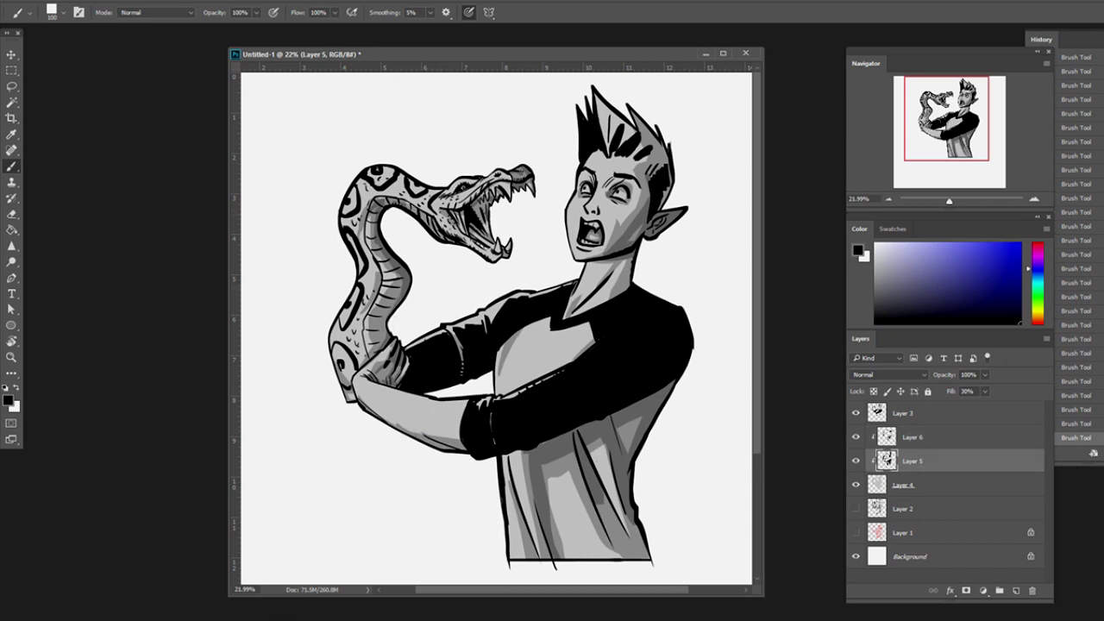
pyautogui.hotkey('alt', ']')
pyautogui.hotkey('alt', ']')
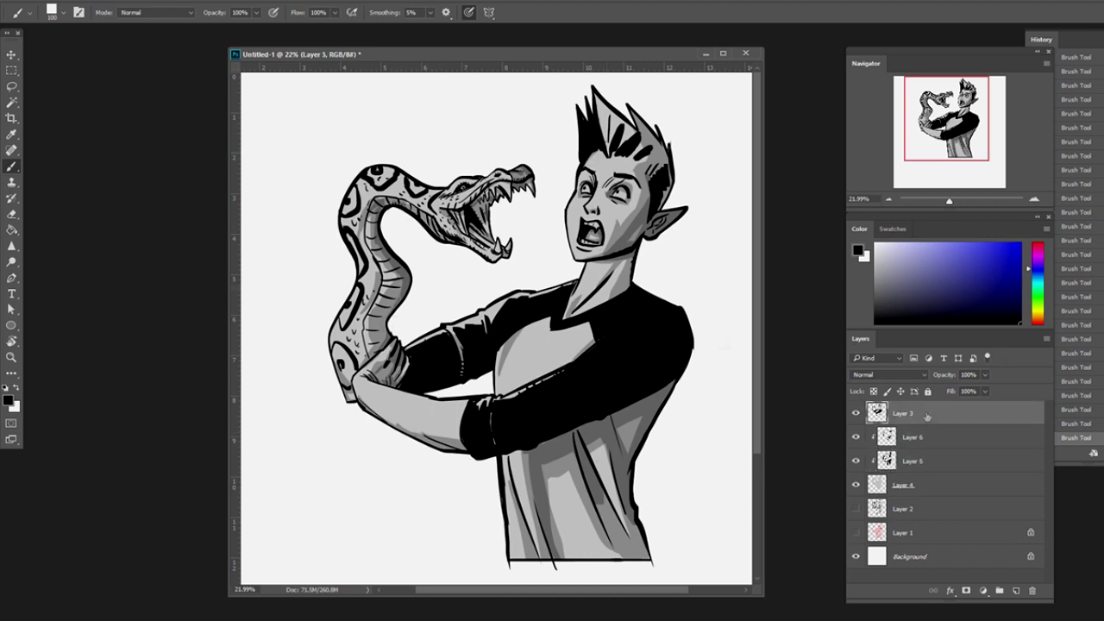
pyautogui.press('e')
pyautogui.press('b')
# Add a clipped layer above Layer 4 and paint the character's skin and the snake green.
pyautogui.click(981, 487)
pyautogui.hotkey('ctrl', 'shift', 'alt', 'n')
pyautogui.click(963, 267)
pyautogui.moveTo(576, 310); pyautogui.dragTo(595, 259)
pyautogui.moveTo(603, 173); pyautogui.dragTo(629, 242)
pyautogui.moveTo(466, 431)
pyautogui.mouseDown()
pyautogui.moveTo(363, 363)
pyautogui.moveTo(518, 185)
pyautogui.mouseUp()
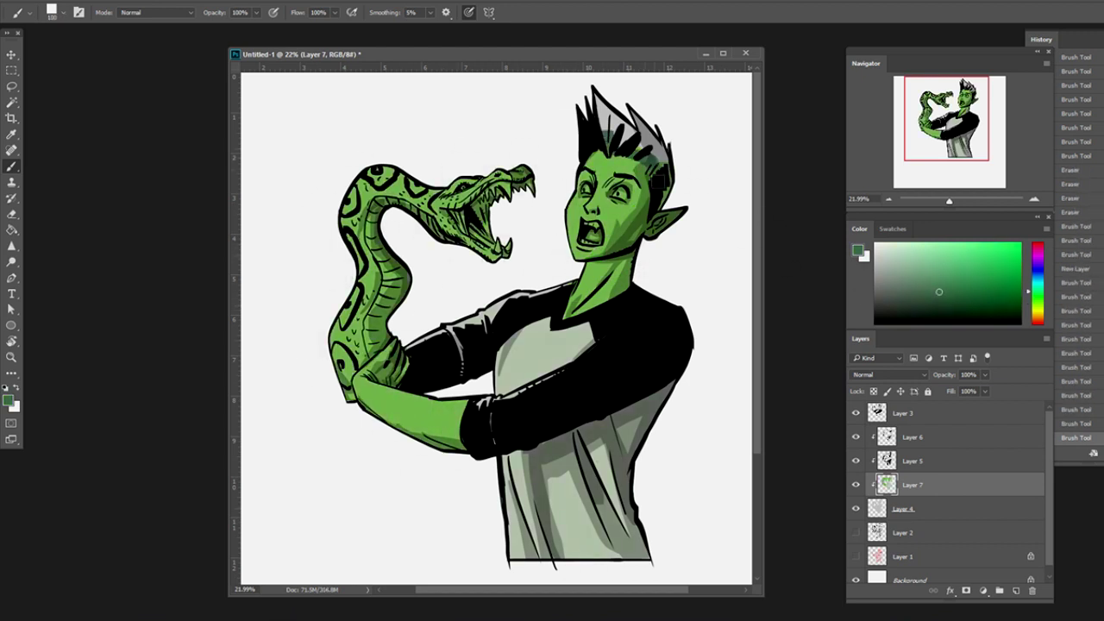
# Color the character's hair dark green and darken the snake's head with a green gradient inside a lasso selection.
pyautogui.moveTo(604, 104); pyautogui.dragTo(655, 199)
pyautogui.press('l')
pyautogui.moveTo(314, 308); pyautogui.dragTo(398, 332)
pyautogui.press('b')
pyautogui.click(963, 267)
pyautogui.rightClick(11, 229)
pyautogui.click(65, 228)
pyautogui.moveTo(432, 258); pyautogui.dragTo(492, 186)
pyautogui.hotkey('ctrl', 'd')
# Paint the snake's eye yellow and the inside of its mouth a muted red.
pyautogui.click(1037, 309)
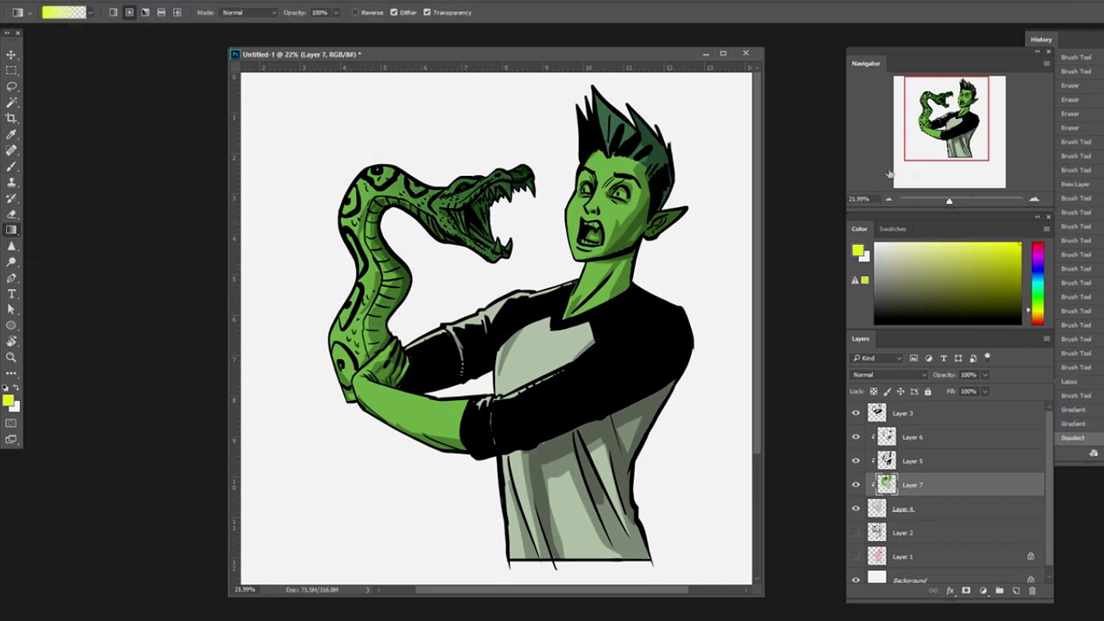
pyautogui.press('b')
pyautogui.click(1037, 318)
pyautogui.click(938, 264)
pyautogui.moveTo(465, 211)
pyautogui.mouseDown()
pyautogui.moveTo(414, 224)
pyautogui.moveTo(466, 229)
pyautogui.mouseUp()
pyautogui.moveTo(457, 191)
pyautogui.mouseDown()
pyautogui.moveTo(505, 252)
pyautogui.moveTo(455, 250)
pyautogui.mouseUp()
# Cover the light marks on the near sleeve and paint the far sleeve's folds dark blue-grey.
pyautogui.keyDown('alt'); pyautogui.click(532, 379); pyautogui.keyUp('alt')
pyautogui.moveTo(517, 371); pyautogui.dragTo(534, 383)
pyautogui.moveTo(423, 431); pyautogui.dragTo(466, 453)
pyautogui.hotkey('ctrl', 'z')
pyautogui.moveTo(1038, 301); pyautogui.dragTo(1038, 266)
pyautogui.click(917, 306)
pyautogui.moveTo(405, 349); pyautogui.dragTo(487, 311)
pyautogui.moveTo(478, 332); pyautogui.dragTo(556, 291)
# Add a clipped layer above Layer 6 and paint white highlights on the snake and face, with grey-shaded fangs.
pyautogui.hotkey('ctrl', 'shift', 'alt', 'n')
pyautogui.hotkey('ctrl', 'alt', 'g')
pyautogui.press('x')
pyautogui.moveTo(345, 259); pyautogui.dragTo(336, 345)
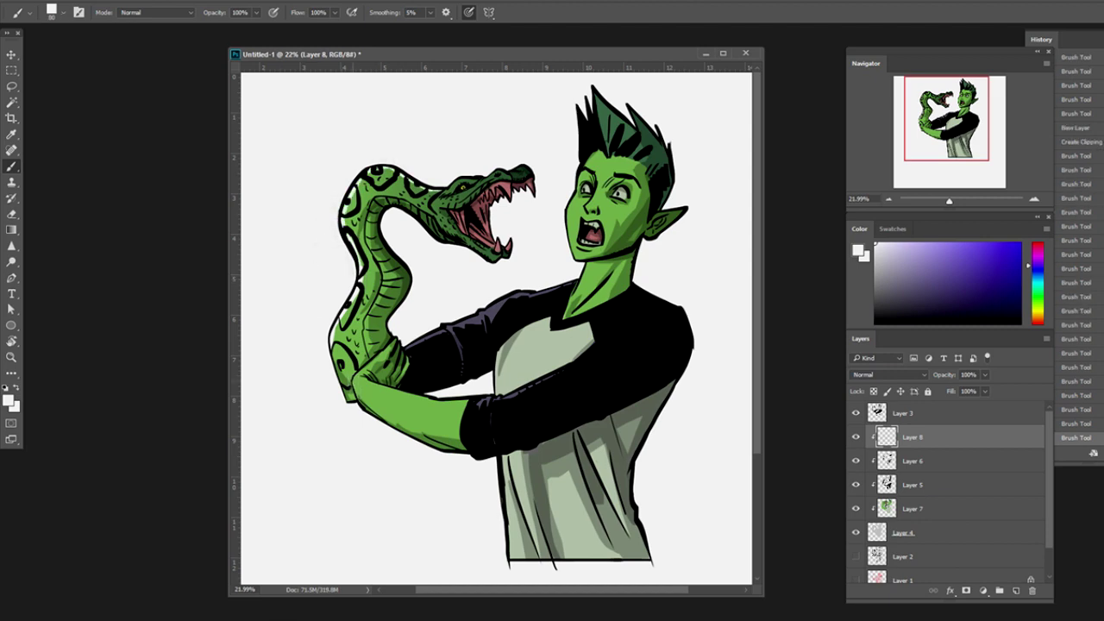
pyautogui.press('e')
pyautogui.moveTo(569, 196); pyautogui.dragTo(574, 207)
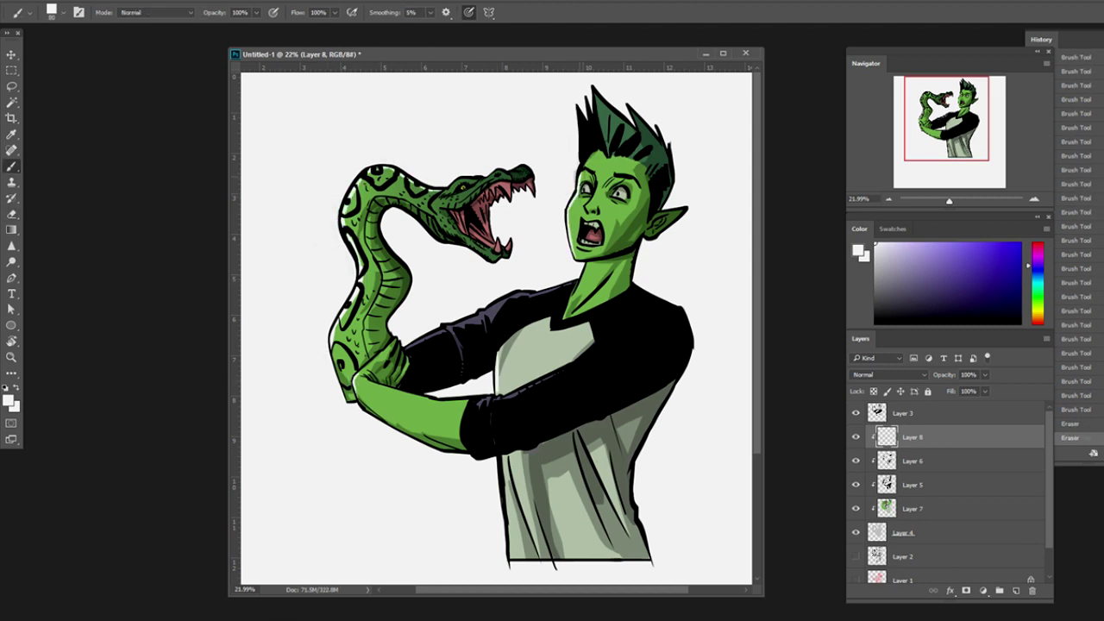
pyautogui.click(500, 190)
pyautogui.click(532, 200)
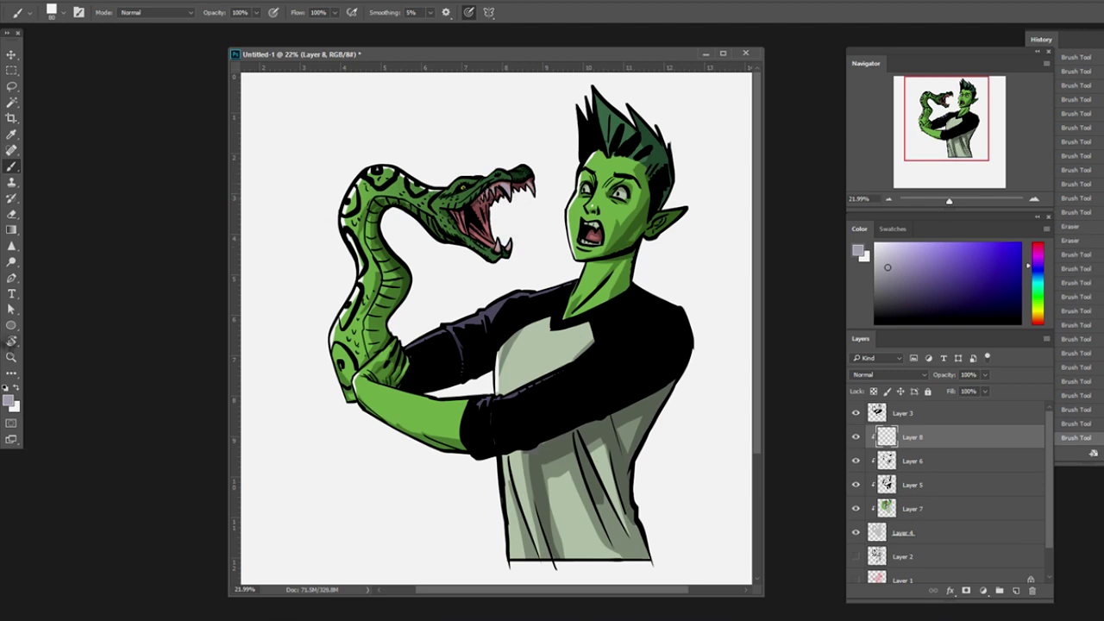
# Group Layer 3 through Layer 2 and reposition the group on the canvas with Free Transform.
pyautogui.hotkey('ctrl', '-')
pyautogui.click(902, 413)
pyautogui.keyDown('shift'); pyautogui.click(902, 557); pyautogui.keyUp('shift')
pyautogui.hotkey('ctrl', 'g')
pyautogui.hotkey('ctrl', 't')
pyautogui.press('Return')
# Frame the character with an 8:10 marquee selection and place guides along its four edges.
pyautogui.moveTo(489, 68); pyautogui.dragTo(489, 489)
pyautogui.moveTo(483, 67); pyautogui.dragTo(483, 170)
pyautogui.press('m')
pyautogui.moveTo(365, 170); pyautogui.dragTo(617, 488)
pyautogui.moveTo(216, 310); pyautogui.dragTo(365, 311)
pyautogui.moveTo(215, 311); pyautogui.dragTo(617, 311)
# Save the document as beastboy1 and flatten the image.
pyautogui.hotkey('ctrl', 's')
pyautogui.write('beastboy1')
pyautogui.press('Return')
pyautogui.click(170, 449)
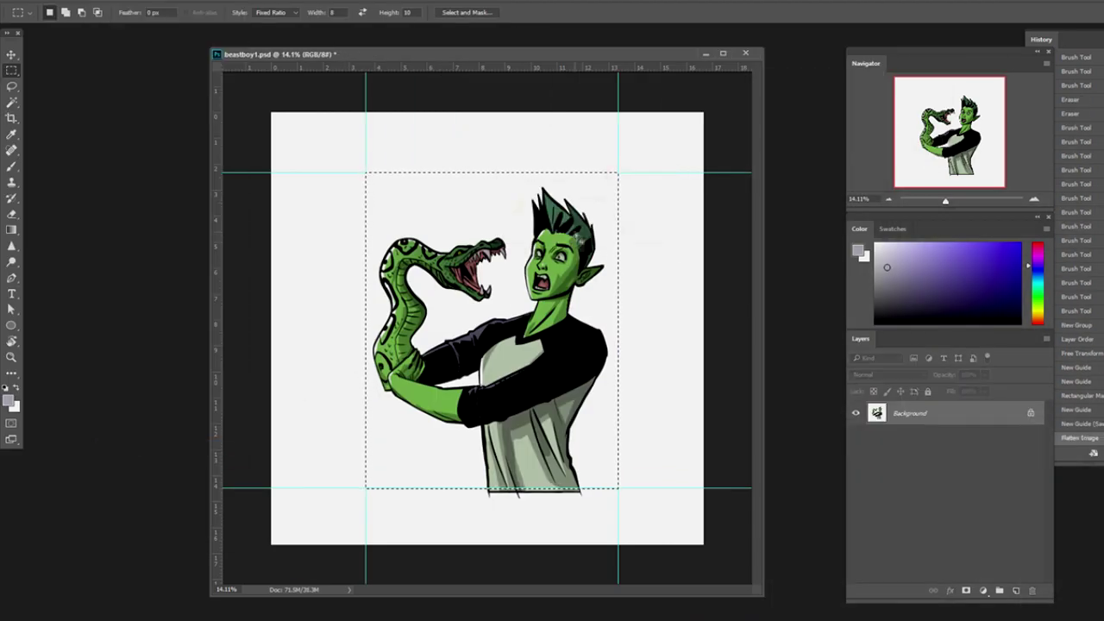
# Copy the framed area of the colored drawing into a new document.
pyautogui.hotkey('ctrl', 'c')
pyautogui.hotkey('ctrl', 'n')
pyautogui.press('Return')
pyautogui.hotkey('ctrl', 'v')
# Copy a close-up of the snake's head from the colored drawing into another new document.
pyautogui.hotkey('ctrl', 'Tab')
pyautogui.hotkey('ctrl', 'Tab')
pyautogui.moveTo(258, 143); pyautogui.dragTo(407, 333)
pyautogui.hotkey('ctrl', 'c')
pyautogui.hotkey('ctrl', 'n')
pyautogui.press('Return')
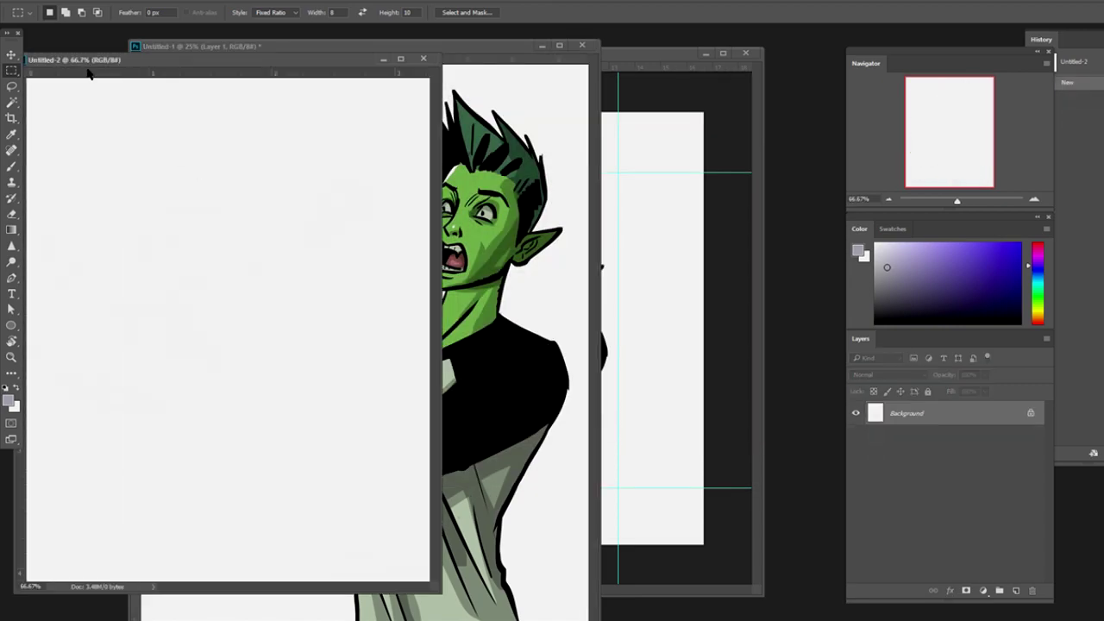
pyautogui.hotkey('ctrl', 'Tab')
pyautogui.hotkey('ctrl', 'Tab')
pyautogui.hotkey('ctrl', 'v')
pyautogui.hotkey('ctrl', 'Tab')
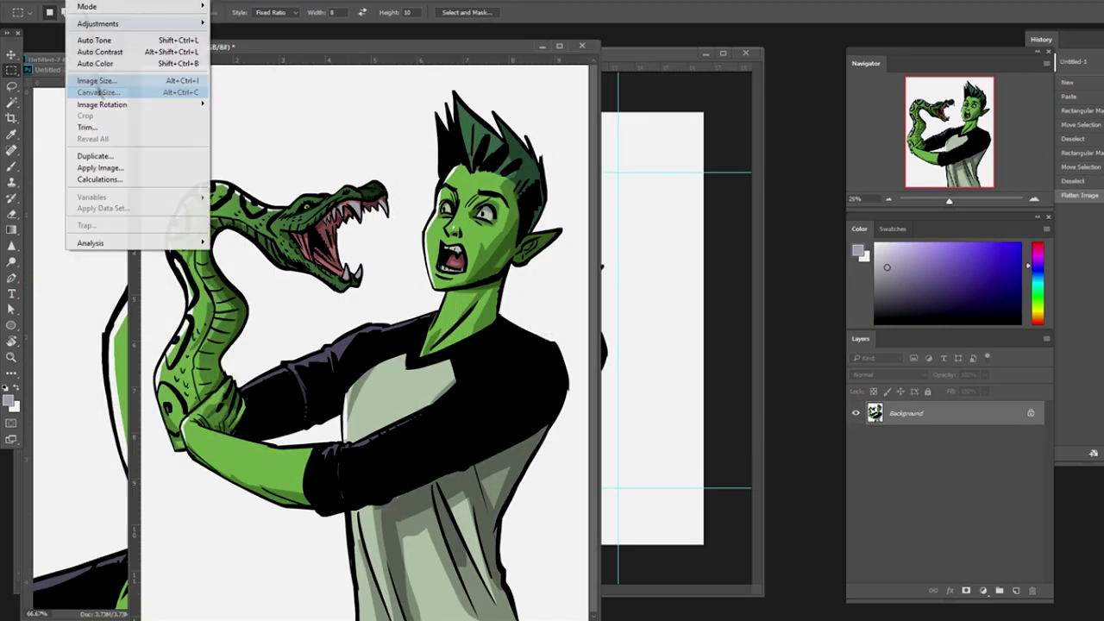
# Resize the copied crops, setting the snake close-up's width to 800 pixels.
pyautogui.hotkey('ctrl', 'Tab')
pyautogui.hotkey('ctrl', 'alt', 'i')
pyautogui.press('Return')
pyautogui.hotkey('ctrl', 'Tab')
pyautogui.hotkey('ctrl', 'alt', 'i')
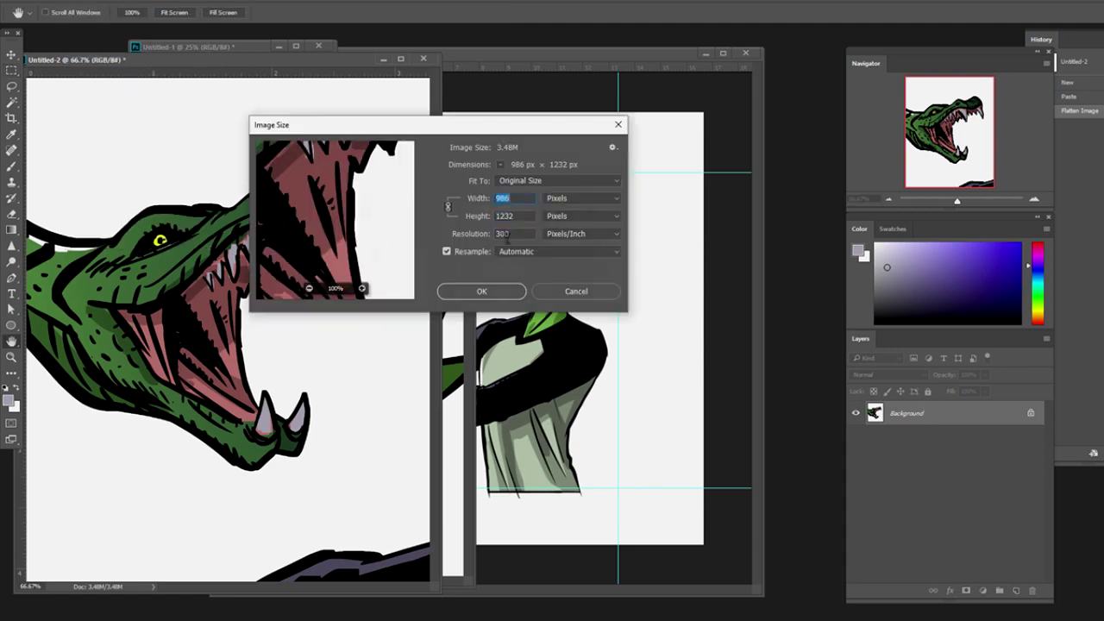
pyautogui.write('800')
pyautogui.press('Return')
# Flatten beastboy1 with the green color layer hidden and copy the framed greyscale drawing into a new document.
pyautogui.hotkey('ctrl', 'Tab')
pyautogui.hotkey('alt', 'l')
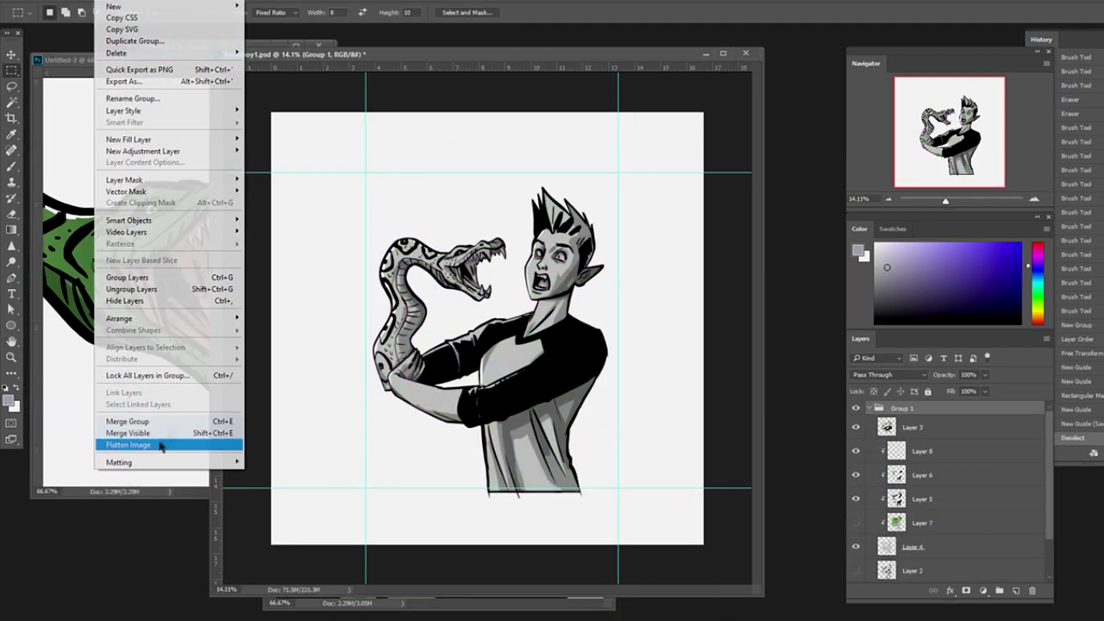
pyautogui.click(173, 422)
pyautogui.hotkey('ctrl', 'c')
pyautogui.hotkey('ctrl', 'n')
pyautogui.press('Return')
pyautogui.hotkey('ctrl', 'v')
# Reduce the greyscale copy's image size and flatten it.
pyautogui.hotkey('ctrl', 'alt', 'i')
pyautogui.press('Return')
pyautogui.hotkey('alt', 'l')
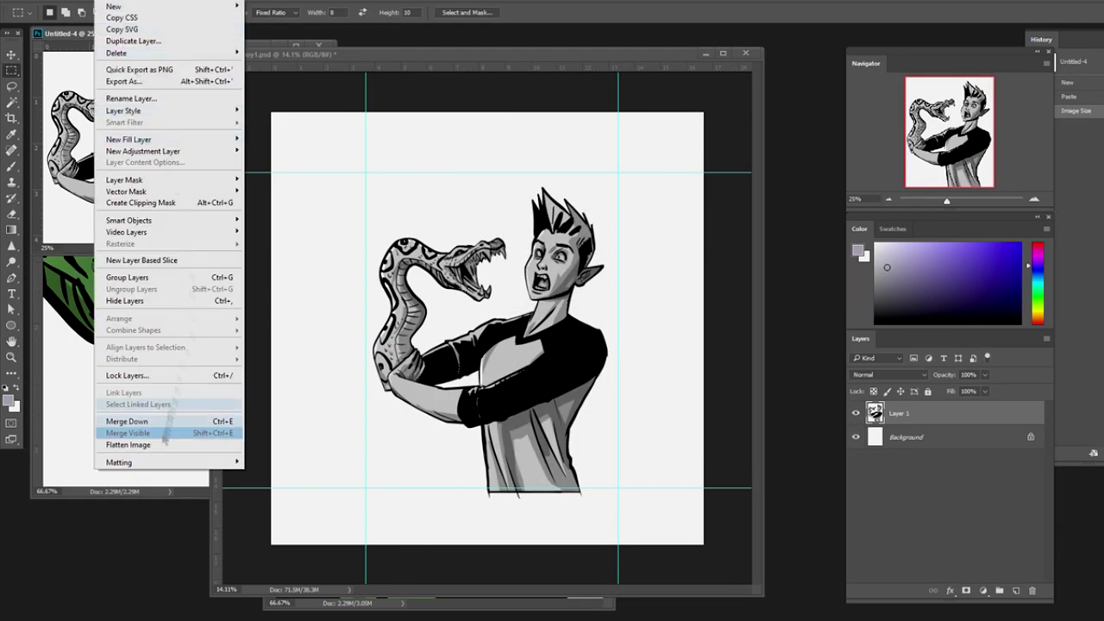
pyautogui.click(128, 444)
pyautogui.hotkey('ctrl', 'Tab')
pyautogui.hotkey('ctrl', 'Tab')
pyautogui.hotkey('ctrl', 'shift', 'alt', 'n')
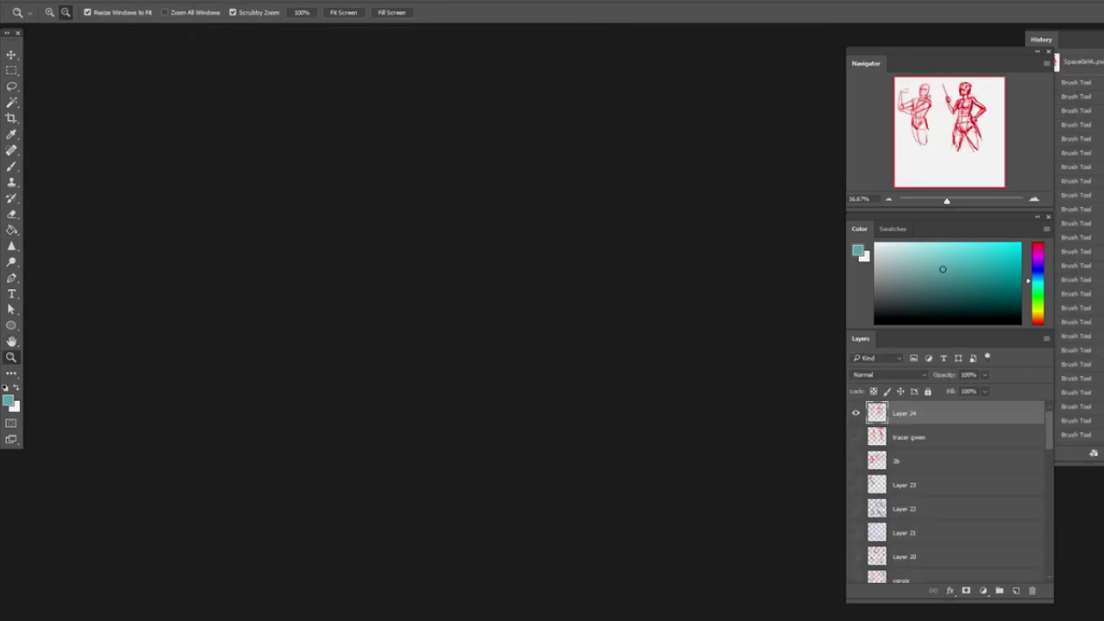
# Open SpaceGirl4.psd and copy the red figure sketch holding a sword into a new document.
pyautogui.hotkey('alt', 'f')
pyautogui.moveTo(111, 126)
pyautogui.click(247, 123)
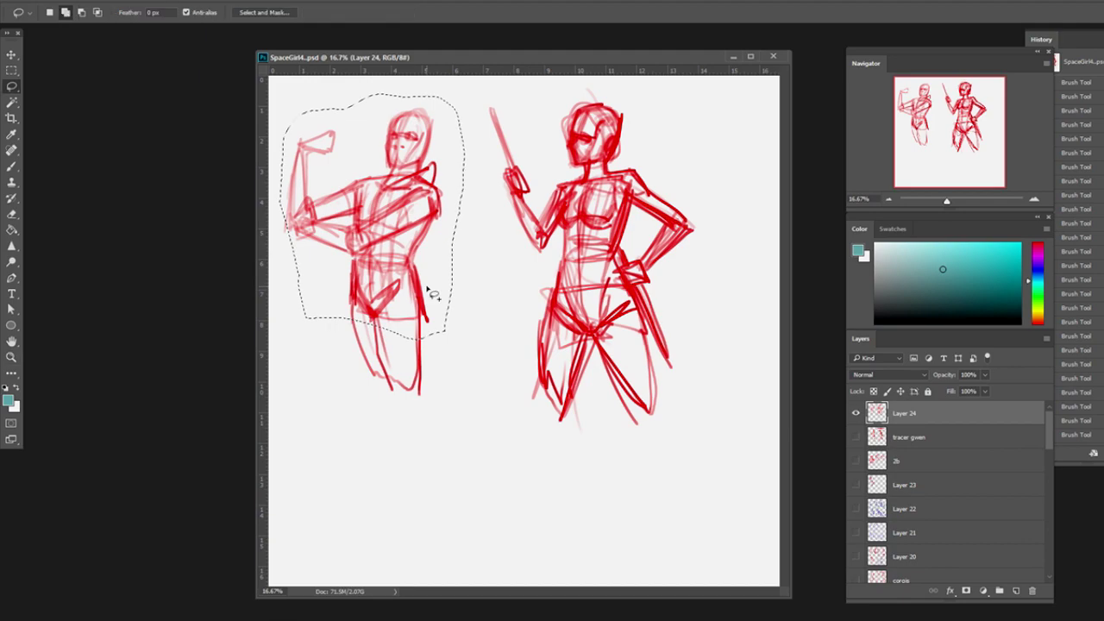
pyautogui.moveTo(518, 317); pyautogui.dragTo(519, 321)
pyautogui.hotkey('ctrl', 'c')
pyautogui.hotkey('ctrl', 'n')
pyautogui.press('Return')
pyautogui.hotkey('ctrl', 'v')
# Scale the pasted sketch up to fill the canvas and set its layer fill to 42%.
pyautogui.hotkey('ctrl', 't')
pyautogui.moveTo(383, 518); pyautogui.dragTo(407, 509)
pyautogui.press('Return')
pyautogui.hotkey('shift', '4')
pyautogui.hotkey('shift', '2')
# Flip the canvas horizontally and rotate the sketch slightly counterclockwise.
pyautogui.hotkey('ctrl', 't')
pyautogui.moveTo(673, 112); pyautogui.dragTo(665, 74)
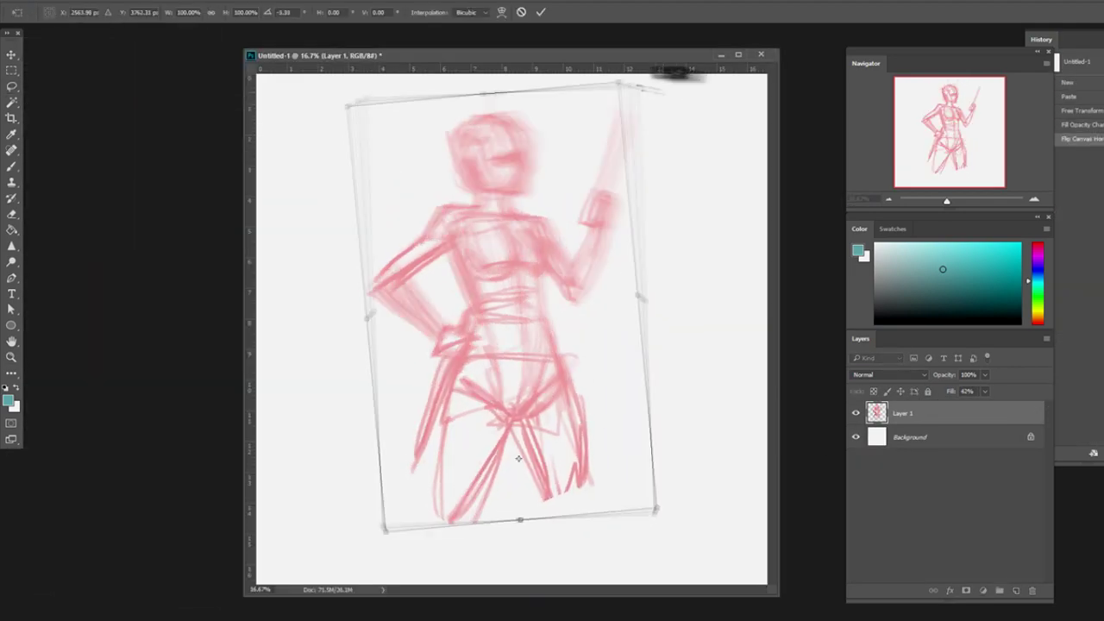
pyautogui.press('Return')
# Add a new layer above the sketch, reset the colors to default and set the brush smoothing to 29%.
pyautogui.press('l')
pyautogui.hotkey('ctrl', 'shift', 'alt', 'n')
pyautogui.press('b')
pyautogui.press('d')
pyautogui.moveTo(470, 130)
pyautogui.mouseDown()
pyautogui.moveTo(461, 186)
pyautogui.moveTo(492, 110)
pyautogui.moveTo(517, 195)
pyautogui.mouseUp()
pyautogui.click(430, 12)
pyautogui.moveTo(444, 30); pyautogui.dragTo(447, 30)
# Draw the head with its facial guidelines, ear and neck in black over the red sketch.
pyautogui.moveTo(483, 121); pyautogui.dragTo(518, 194)
pyautogui.moveTo(491, 155)
pyautogui.mouseDown()
pyautogui.moveTo(522, 160)
pyautogui.moveTo(517, 186)
pyautogui.mouseUp()
pyautogui.moveTo(457, 160)
pyautogui.mouseDown()
pyautogui.moveTo(483, 181)
pyautogui.moveTo(474, 214)
pyautogui.mouseUp()
pyautogui.moveTo(509, 176); pyautogui.dragTo(513, 221)
# Draw the sides of the torso, the shoulder line and the raised arm.
pyautogui.moveTo(440, 229); pyautogui.dragTo(479, 328)
pyautogui.moveTo(522, 215); pyautogui.dragTo(543, 321)
pyautogui.moveTo(440, 211)
pyautogui.mouseDown()
pyautogui.moveTo(480, 309)
pyautogui.moveTo(528, 216)
pyautogui.mouseUp()
pyautogui.moveTo(530, 242); pyautogui.dragTo(590, 316)
pyautogui.moveTo(528, 212); pyautogui.dragTo(587, 306)
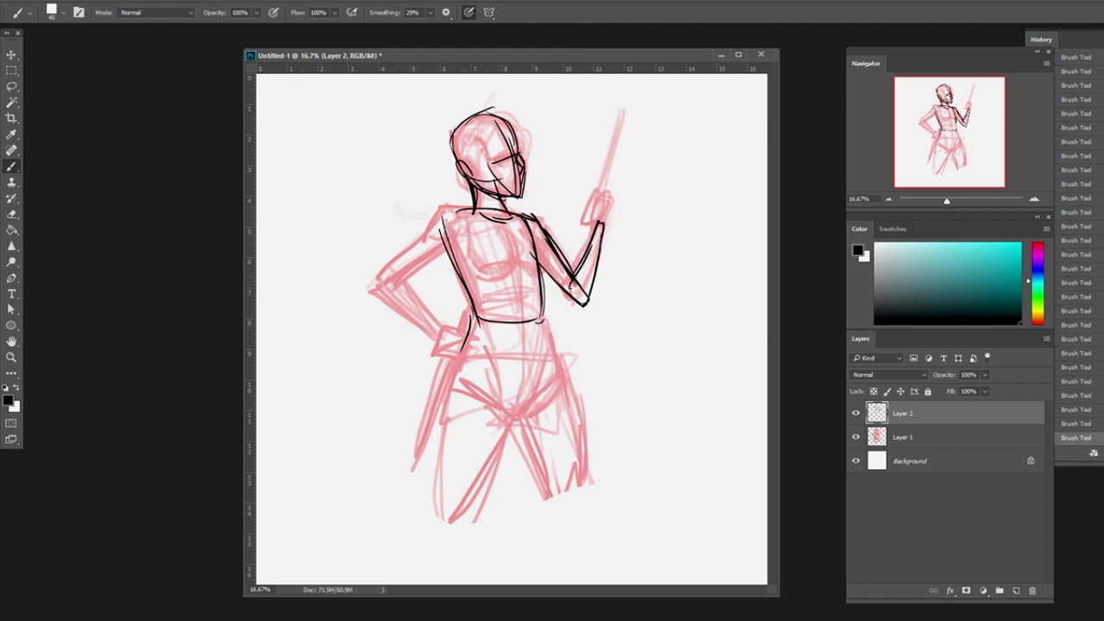
# Add contour lines to the torso and outline the hips and the leg below the bent arm.
pyautogui.moveTo(459, 226); pyautogui.dragTo(473, 319)
pyautogui.moveTo(496, 220)
pyautogui.mouseDown()
pyautogui.moveTo(518, 316)
pyautogui.moveTo(448, 379)
pyautogui.mouseUp()
pyautogui.moveTo(448, 380); pyautogui.dragTo(514, 411)
pyautogui.moveTo(540, 323); pyautogui.dragTo(517, 410)
pyautogui.moveTo(456, 355)
pyautogui.mouseDown()
pyautogui.moveTo(436, 403)
pyautogui.moveTo(433, 521)
pyautogui.mouseUp()
pyautogui.moveTo(516, 414); pyautogui.dragTo(464, 537)
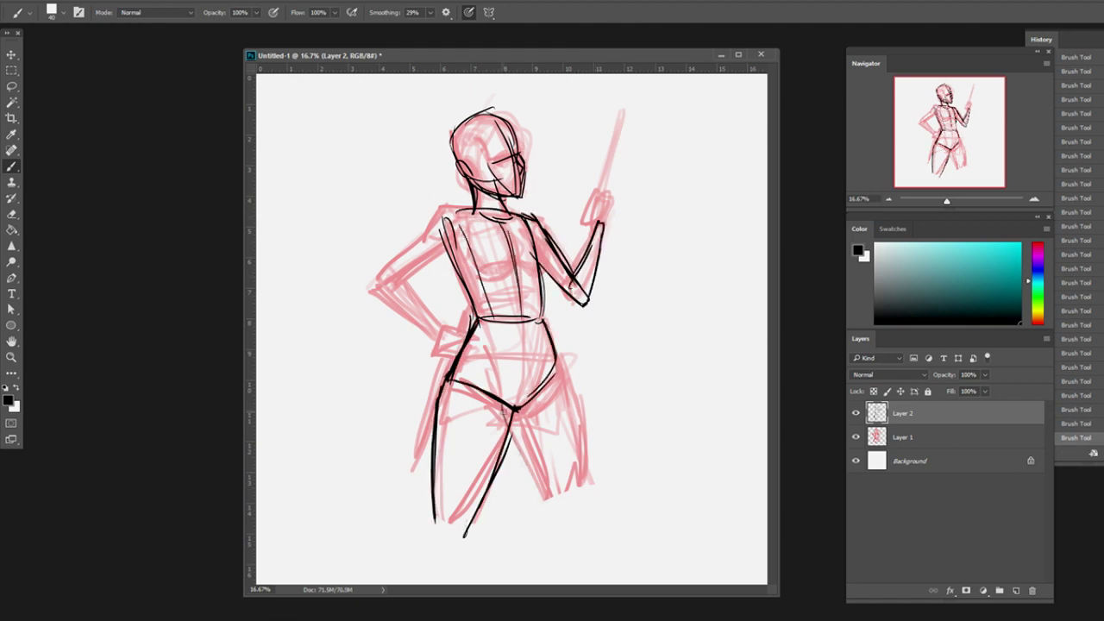
# Outline the second leg and draw contour lines down the abdomen and the first thigh.
pyautogui.moveTo(556, 354); pyautogui.dragTo(578, 516)
pyautogui.moveTo(516, 414); pyautogui.dragTo(557, 507)
pyautogui.moveTo(526, 313); pyautogui.dragTo(520, 405)
pyautogui.moveTo(490, 306); pyautogui.dragTo(454, 531)
pyautogui.moveTo(542, 311); pyautogui.dragTo(533, 373)
# Draw the bent arm with its hand on the hip and a long diagonal line extending down from the hand.
pyautogui.moveTo(443, 214); pyautogui.dragTo(372, 288)
pyautogui.moveTo(450, 252); pyautogui.dragTo(377, 301)
pyautogui.moveTo(423, 221); pyautogui.dragTo(469, 210)
pyautogui.moveTo(388, 266); pyautogui.dragTo(453, 337)
pyautogui.moveTo(373, 284); pyautogui.dragTo(442, 345)
pyautogui.moveTo(431, 339)
pyautogui.mouseDown()
pyautogui.moveTo(450, 356)
pyautogui.moveTo(363, 468)
pyautogui.mouseUp()
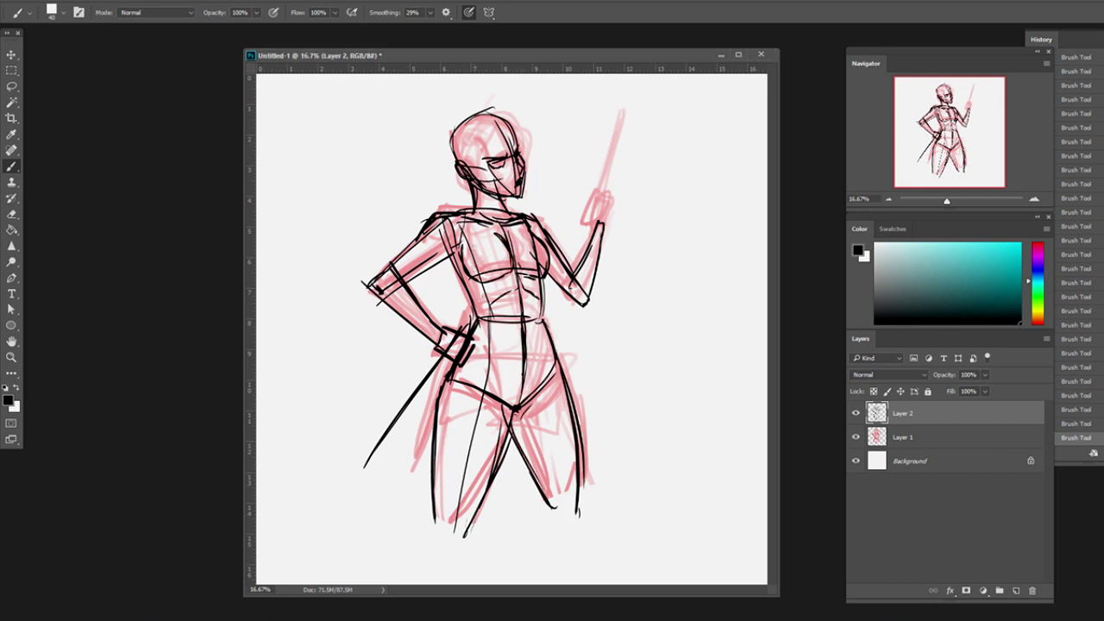
# Sketch the chest details, the pointed loincloth between the legs and a strap around the thigh.
pyautogui.moveTo(482, 231); pyautogui.dragTo(499, 263)
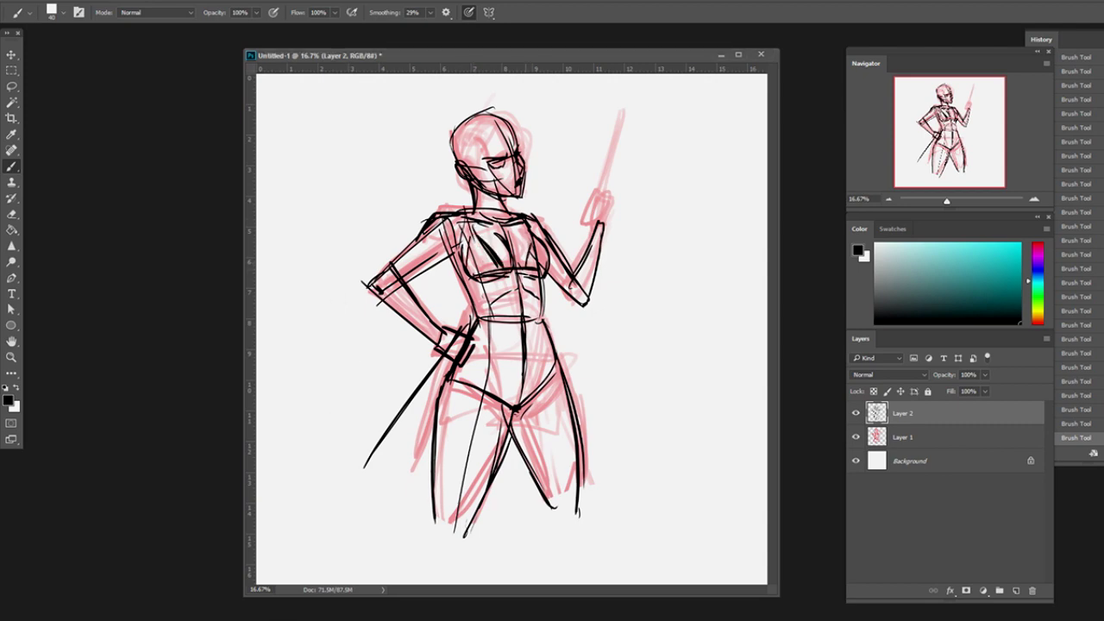
pyautogui.moveTo(488, 397); pyautogui.dragTo(528, 507)
pyautogui.moveTo(553, 358); pyautogui.dragTo(543, 461)
pyautogui.moveTo(544, 381); pyautogui.dragTo(533, 521)
pyautogui.moveTo(434, 470); pyautogui.dragTo(489, 479)
pyautogui.moveTo(429, 447); pyautogui.dragTo(493, 473)
# Sketch long windblown hair around the head and face, with strands falling over the shoulder.
pyautogui.moveTo(500, 126)
pyautogui.mouseDown()
pyautogui.moveTo(560, 209)
pyautogui.moveTo(440, 138)
pyautogui.moveTo(373, 191)
pyautogui.mouseUp()
pyautogui.moveTo(449, 138)
pyautogui.mouseDown()
pyautogui.moveTo(387, 244)
pyautogui.moveTo(457, 310)
pyautogui.mouseUp()
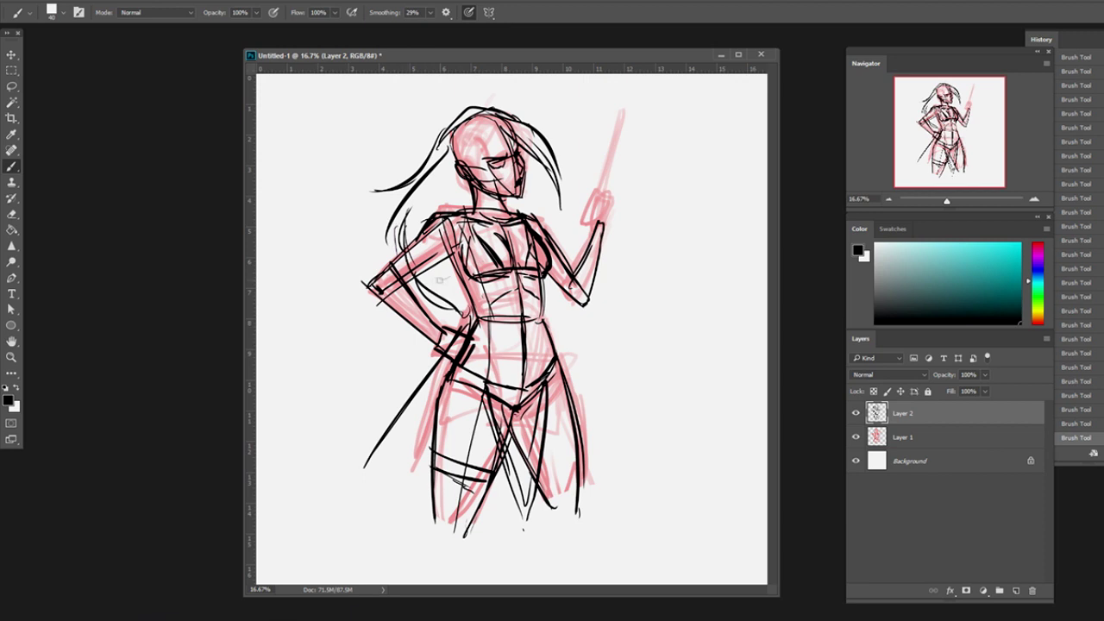
pyautogui.moveTo(521, 128); pyautogui.dragTo(480, 164)
pyautogui.moveTo(485, 125)
pyautogui.mouseDown()
pyautogui.moveTo(474, 214)
pyautogui.moveTo(450, 211)
pyautogui.mouseUp()
pyautogui.moveTo(485, 188); pyautogui.dragTo(449, 233)
pyautogui.moveTo(459, 168); pyautogui.dragTo(447, 212)
pyautogui.moveTo(511, 198); pyautogui.dragTo(490, 225)
pyautogui.moveTo(457, 131); pyautogui.dragTo(426, 172)
pyautogui.moveTo(442, 169); pyautogui.dragTo(409, 208)
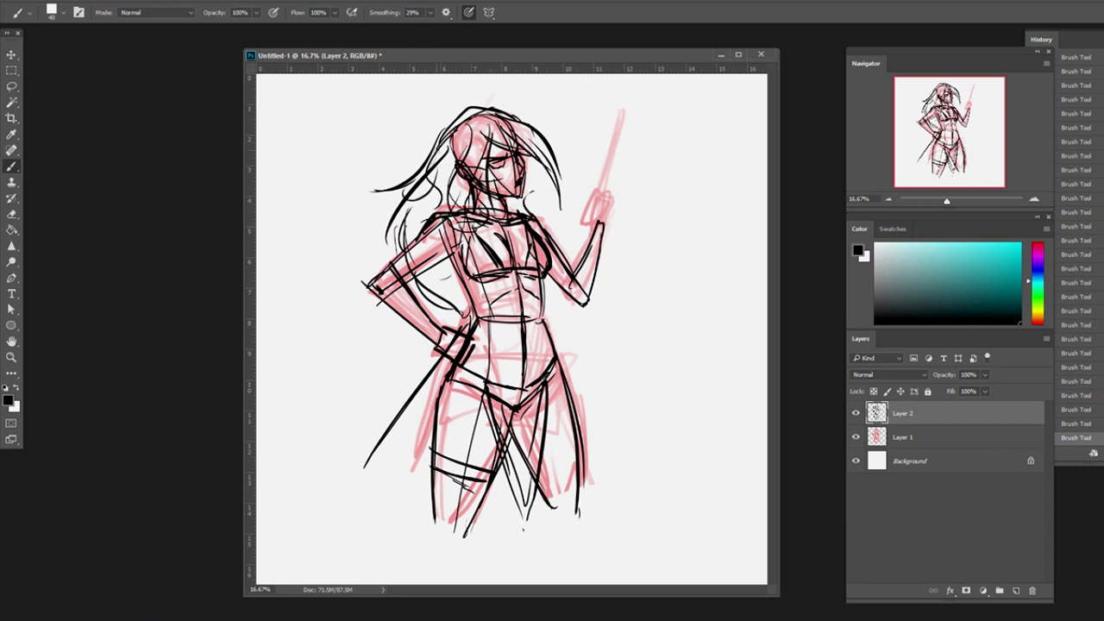
# Sketch the collar and the outline of a large cape billowing out on both sides of the figure.
pyautogui.moveTo(515, 197); pyautogui.dragTo(566, 229)
pyautogui.moveTo(348, 325); pyautogui.dragTo(395, 264)
pyautogui.moveTo(373, 294); pyautogui.dragTo(405, 448)
pyautogui.moveTo(643, 457); pyautogui.dragTo(496, 524)
pyautogui.moveTo(604, 240); pyautogui.dragTo(723, 247)
pyautogui.moveTo(683, 252); pyautogui.dragTo(628, 454)
pyautogui.moveTo(696, 259); pyautogui.dragTo(718, 342)
# Add a ragged edge and fold lines to the billowing cape.
pyautogui.moveTo(400, 368); pyautogui.dragTo(433, 426)
pyautogui.moveTo(586, 407); pyautogui.dragTo(634, 373)
pyautogui.moveTo(673, 320); pyautogui.dragTo(649, 399)
pyautogui.moveTo(585, 356); pyautogui.dragTo(605, 349)
pyautogui.moveTo(608, 319); pyautogui.dragTo(628, 314)
pyautogui.moveTo(595, 269); pyautogui.dragTo(690, 257)
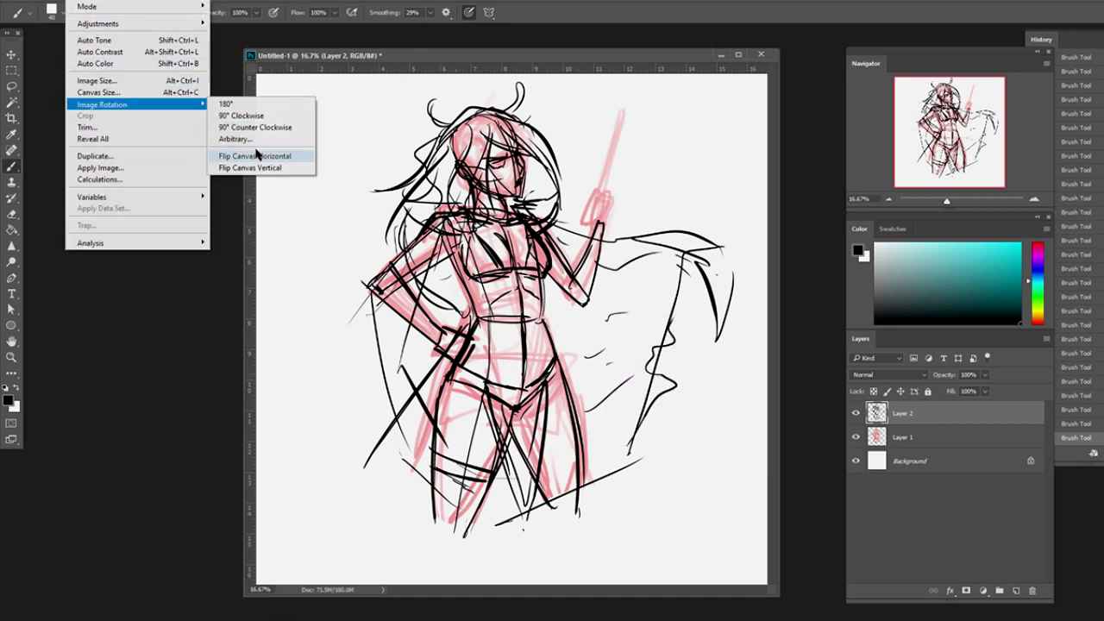
# Flip the canvas horizontally and strengthen the sketch lines of the abdomen, hips and chest.
pyautogui.click(259, 153)
pyautogui.moveTo(492, 331); pyautogui.dragTo(481, 383)
pyautogui.moveTo(528, 338)
pyautogui.mouseDown()
pyautogui.moveTo(503, 388)
pyautogui.moveTo(561, 394)
pyautogui.mouseUp()
pyautogui.moveTo(483, 399); pyautogui.dragTo(533, 406)
pyautogui.moveTo(514, 271); pyautogui.dragTo(533, 288)
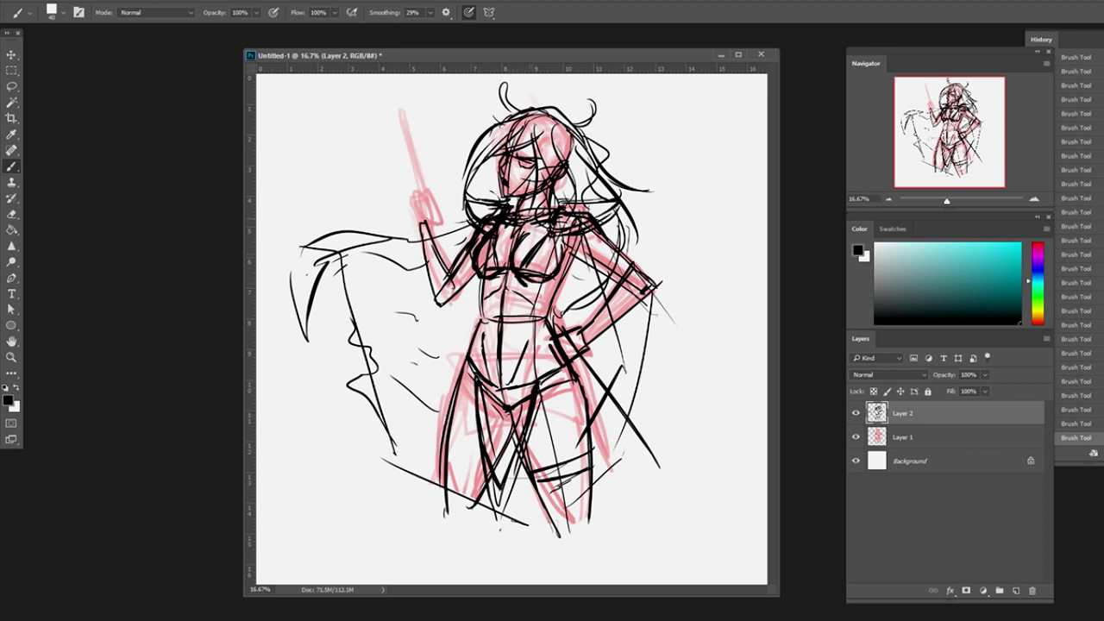
# Sketch the raised hand, its forearm and the sword blade in black, and reinforce the pointed tip of the cape.
pyautogui.moveTo(305, 338); pyautogui.dragTo(330, 263)
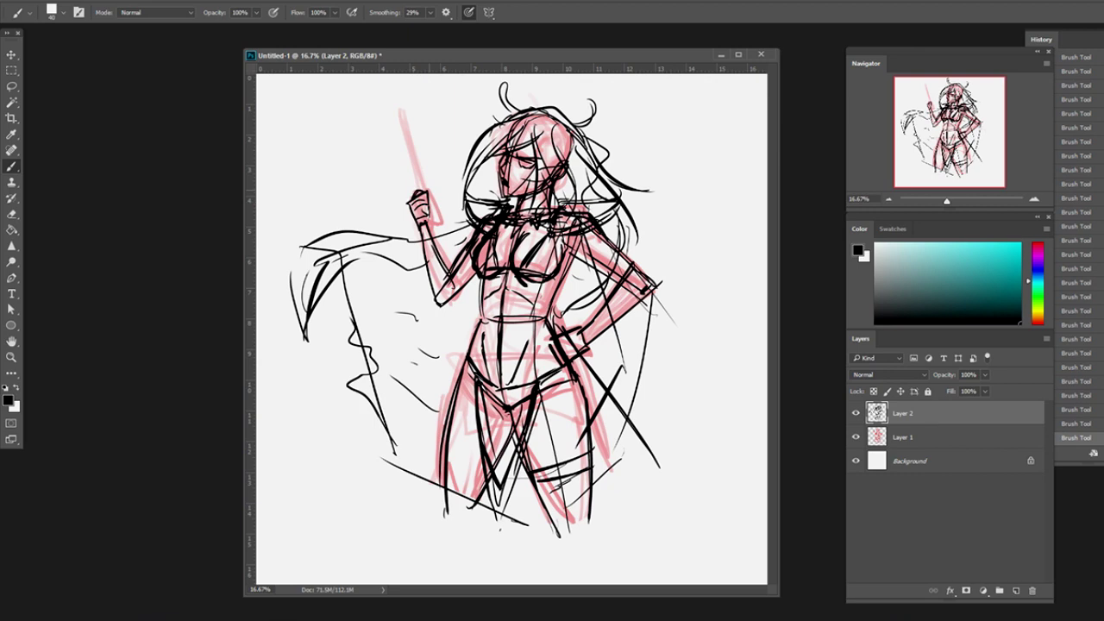
pyautogui.moveTo(430, 247); pyautogui.dragTo(426, 203)
pyautogui.moveTo(426, 224); pyautogui.dragTo(393, 98)
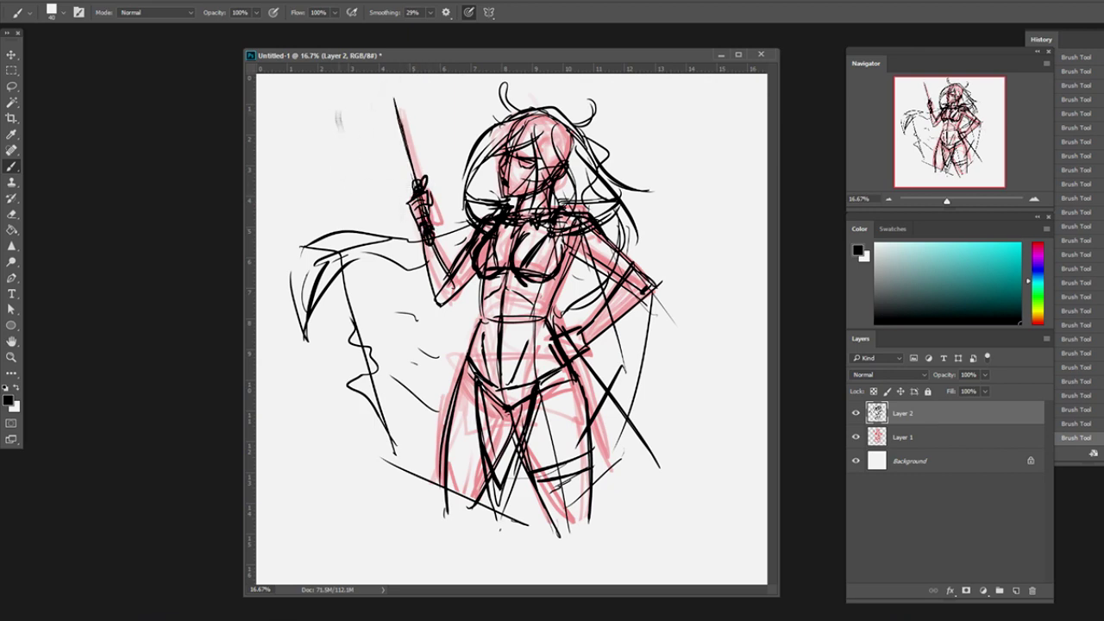
pyautogui.moveTo(419, 180); pyautogui.dragTo(388, 81)
pyautogui.moveTo(440, 304); pyautogui.dragTo(416, 228)
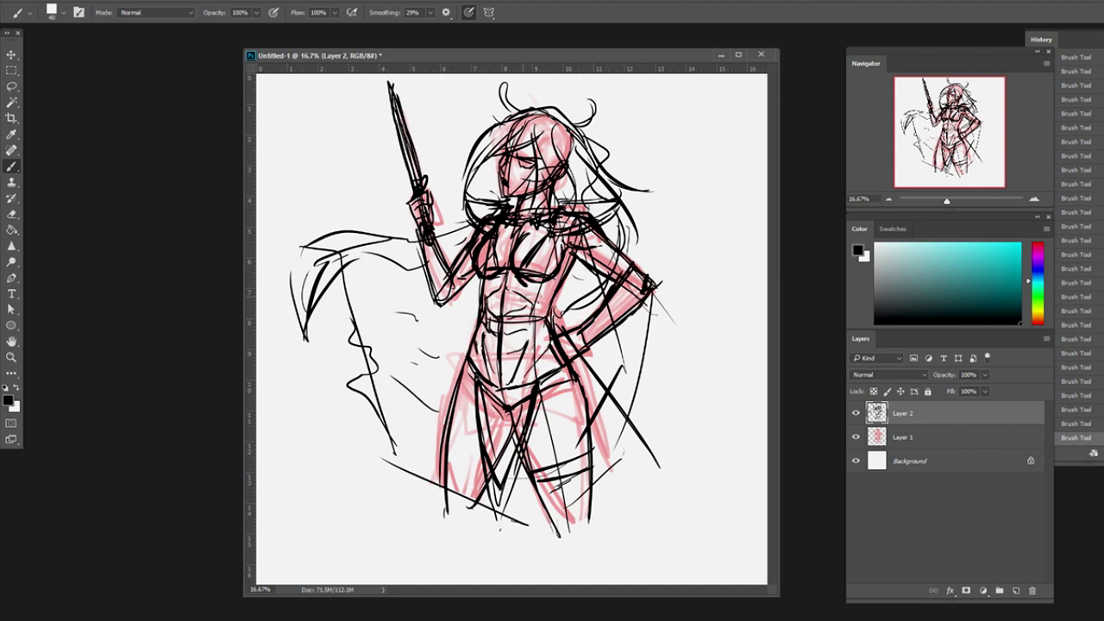
# Hide the red pose sketch, fade the black sketch layer to light grey and add a new layer for clean lines.
pyautogui.click(855, 438)
pyautogui.click(985, 391)
pyautogui.moveTo(994, 410); pyautogui.dragTo(949, 410)
pyautogui.hotkey('ctrl', 'shift', 'alt', 'n')
# Ink the head outline, facial profile, eye, lips and ear over the faded sketch.
pyautogui.scroll(3, 463, 75)
pyautogui.moveTo(524, 221)
pyautogui.mouseDown()
pyautogui.moveTo(590, 140)
pyautogui.moveTo(526, 259)
pyautogui.moveTo(581, 273)
pyautogui.moveTo(631, 229)
pyautogui.mouseUp()
pyautogui.moveTo(590, 141); pyautogui.dragTo(645, 201)
pyautogui.moveTo(552, 210); pyautogui.dragTo(585, 217)
pyautogui.moveTo(533, 191); pyautogui.dragTo(535, 255)
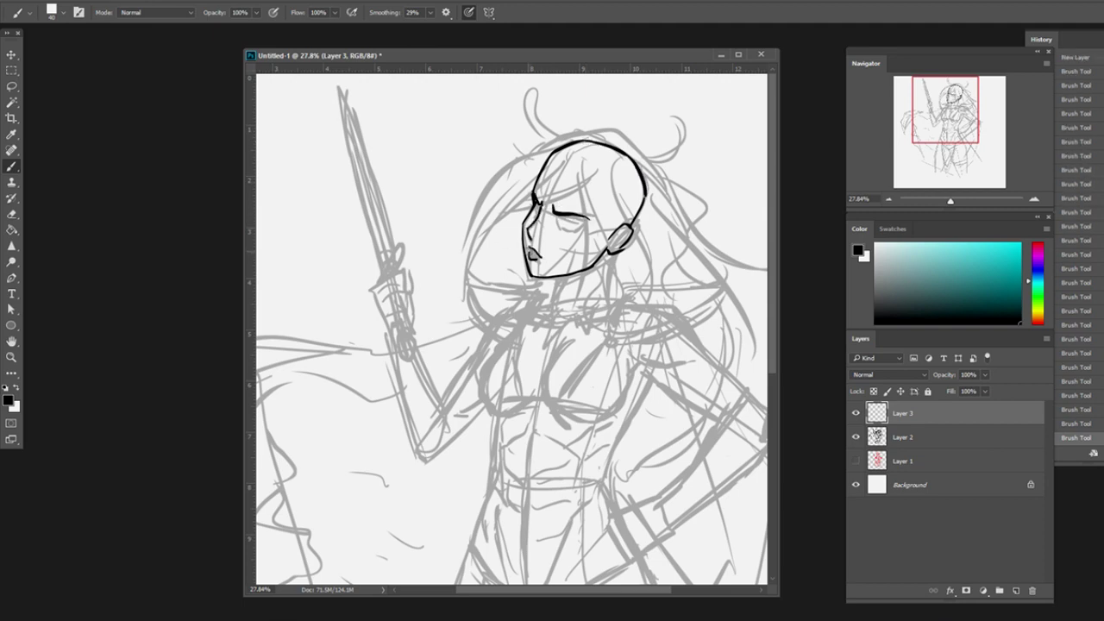
# Ink the neck and the contours of the chest.
pyautogui.moveTo(564, 271); pyautogui.dragTo(552, 306)
pyautogui.scroll(-2, 511, 328)
pyautogui.moveTo(530, 257)
pyautogui.mouseDown()
pyautogui.moveTo(489, 311)
pyautogui.moveTo(542, 338)
pyautogui.mouseUp()
pyautogui.moveTo(552, 329); pyautogui.dragTo(604, 359)
pyautogui.moveTo(574, 280); pyautogui.dragTo(552, 330)
pyautogui.moveTo(633, 304); pyautogui.dragTo(621, 356)
# Ink the sides of the waist and the outer contour running from the hip down the thigh.
pyautogui.scroll(-2, 512, 327)
pyautogui.moveTo(509, 302); pyautogui.dragTo(502, 371)
pyautogui.moveTo(658, 261); pyautogui.dragTo(610, 369)
pyautogui.scroll(-2, 511, 328)
pyautogui.moveTo(498, 316); pyautogui.dragTo(452, 550)
pyautogui.hotkey('ctrl', 'z')
pyautogui.moveTo(509, 254); pyautogui.dragTo(483, 339)
# Ink the abdominal muscle lines from the ribs down to the lower belly.
pyautogui.moveTo(518, 242); pyautogui.dragTo(533, 277)
pyautogui.moveTo(521, 215); pyautogui.dragTo(536, 252)
pyautogui.moveTo(554, 249); pyautogui.dragTo(590, 230)
pyautogui.moveTo(552, 207); pyautogui.dragTo(599, 221)
pyautogui.moveTo(523, 216); pyautogui.dragTo(543, 209)
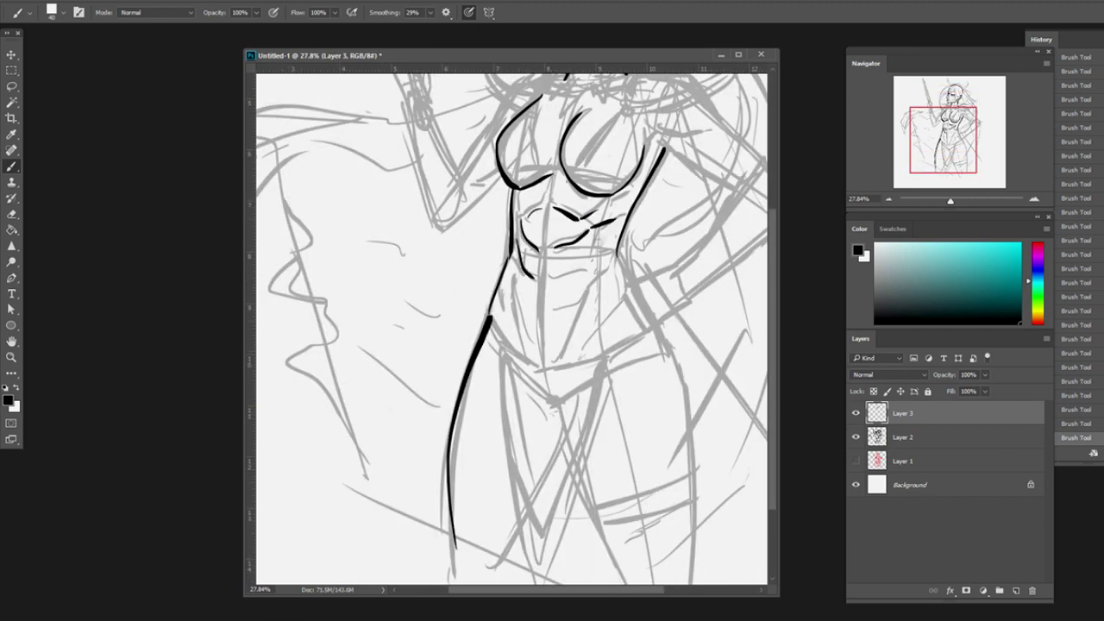
pyautogui.moveTo(593, 273); pyautogui.dragTo(576, 358)
# Ink the remaining hip contour, the crotch line and the inner and outer edges of both thighs.
pyautogui.moveTo(641, 247)
pyautogui.mouseDown()
pyautogui.moveTo(621, 303)
pyautogui.moveTo(678, 371)
pyautogui.moveTo(678, 467)
pyautogui.mouseUp()
pyautogui.scroll(-2, 511, 328)
pyautogui.moveTo(549, 305)
pyautogui.mouseDown()
pyautogui.moveTo(630, 496)
pyautogui.moveTo(484, 471)
pyautogui.mouseUp()
pyautogui.moveTo(500, 138); pyautogui.dragTo(435, 466)
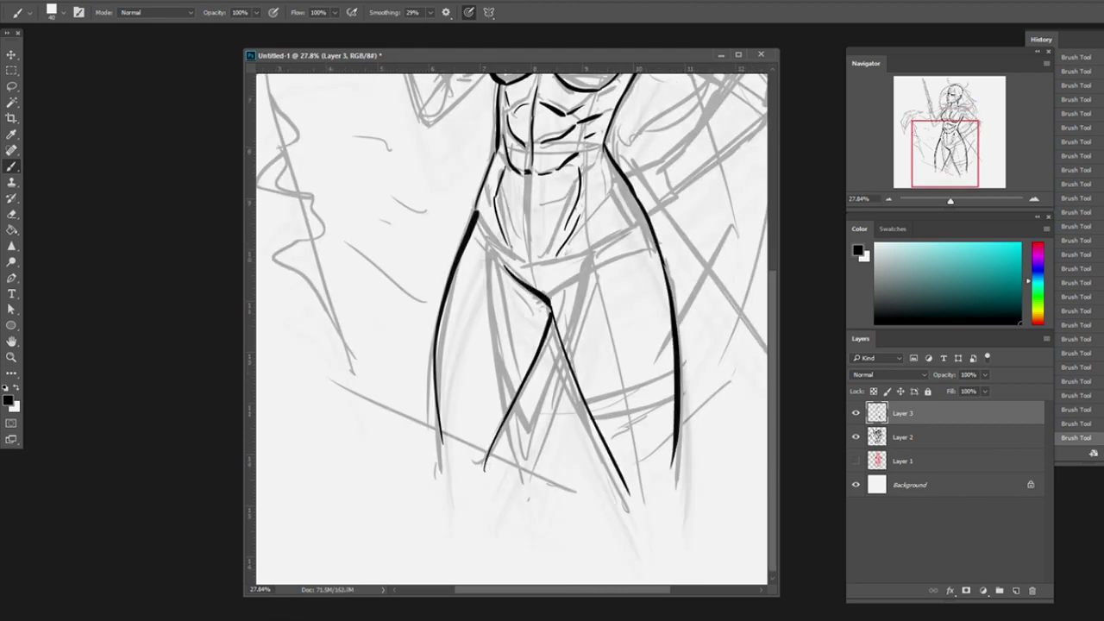
# Ink both shoulders, the upper part of the raised arm and the bent arm with its hand at the hip.
pyautogui.scroll(3, 511, 328)
pyautogui.moveTo(436, 210); pyautogui.dragTo(371, 305)
pyautogui.moveTo(469, 209); pyautogui.dragTo(402, 262)
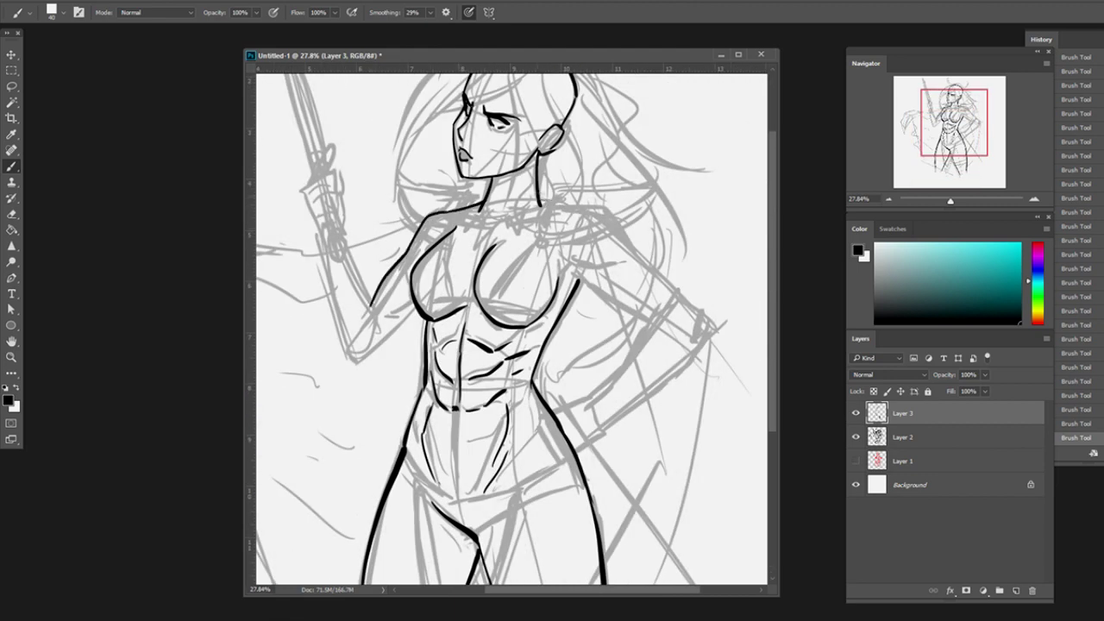
pyautogui.moveTo(537, 205); pyautogui.dragTo(643, 260)
pyautogui.moveTo(565, 269); pyautogui.dragTo(647, 326)
pyautogui.moveTo(596, 428); pyautogui.dragTo(710, 329)
pyautogui.moveTo(694, 315); pyautogui.dragTo(710, 331)
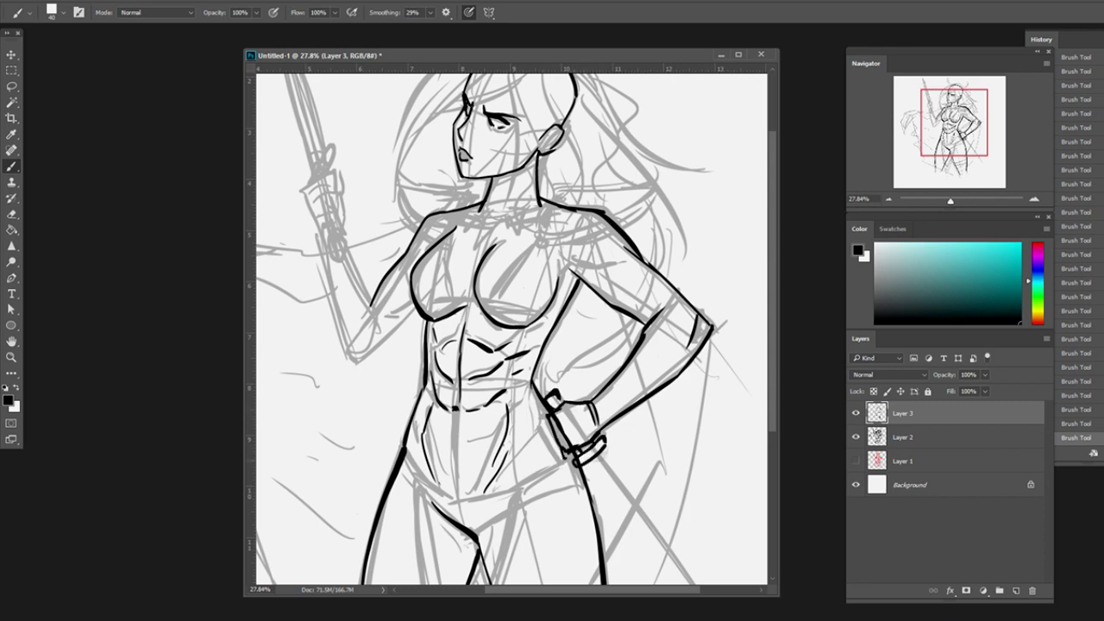
# Ink the second sword hanging diagonally behind the thigh from the hand at the hip.
pyautogui.moveTo(608, 500); pyautogui.dragTo(513, 371)
pyautogui.moveTo(487, 332); pyautogui.dragTo(584, 469)
pyautogui.moveTo(513, 319); pyautogui.dragTo(614, 483)
pyautogui.moveTo(517, 345); pyautogui.dragTo(608, 500)
# Ink the bikini top with its straps, a hoop earring and the wraps around the upper arm.
pyautogui.moveTo(479, 344); pyautogui.dragTo(545, 333)
pyautogui.moveTo(533, 276); pyautogui.dragTo(482, 322)
pyautogui.moveTo(547, 257); pyautogui.dragTo(481, 329)
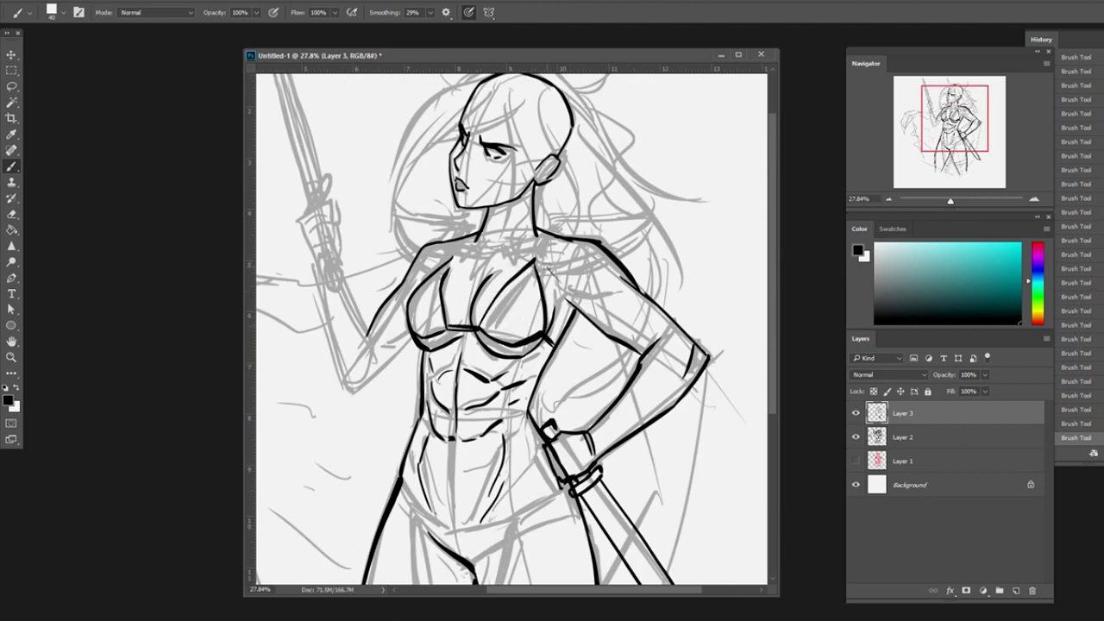
pyautogui.moveTo(509, 327); pyautogui.dragTo(519, 390)
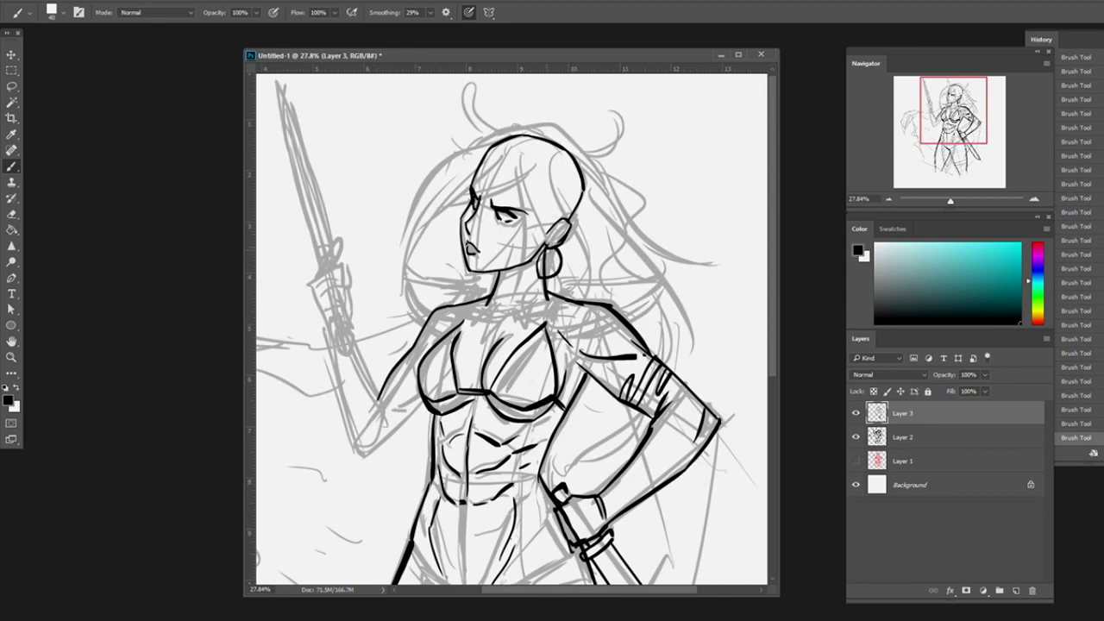
# Ink the raised forearm and the fingers gripping the sword handle.
pyautogui.moveTo(338, 341); pyautogui.dragTo(414, 343)
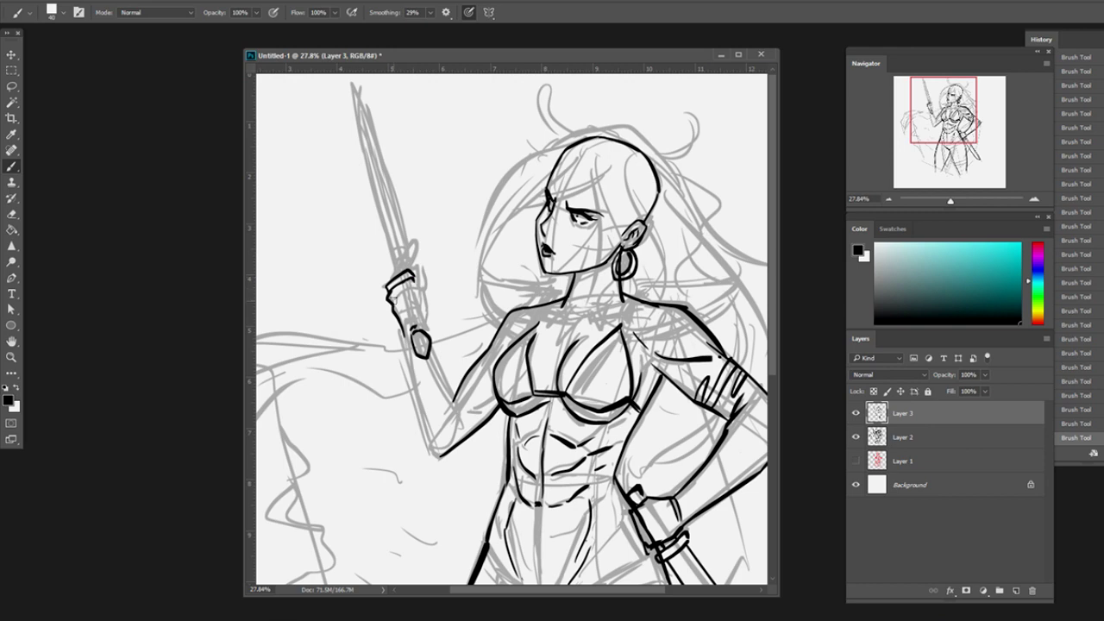
pyautogui.hotkey('ctrl', 'z')
pyautogui.moveTo(406, 338); pyautogui.dragTo(440, 454)
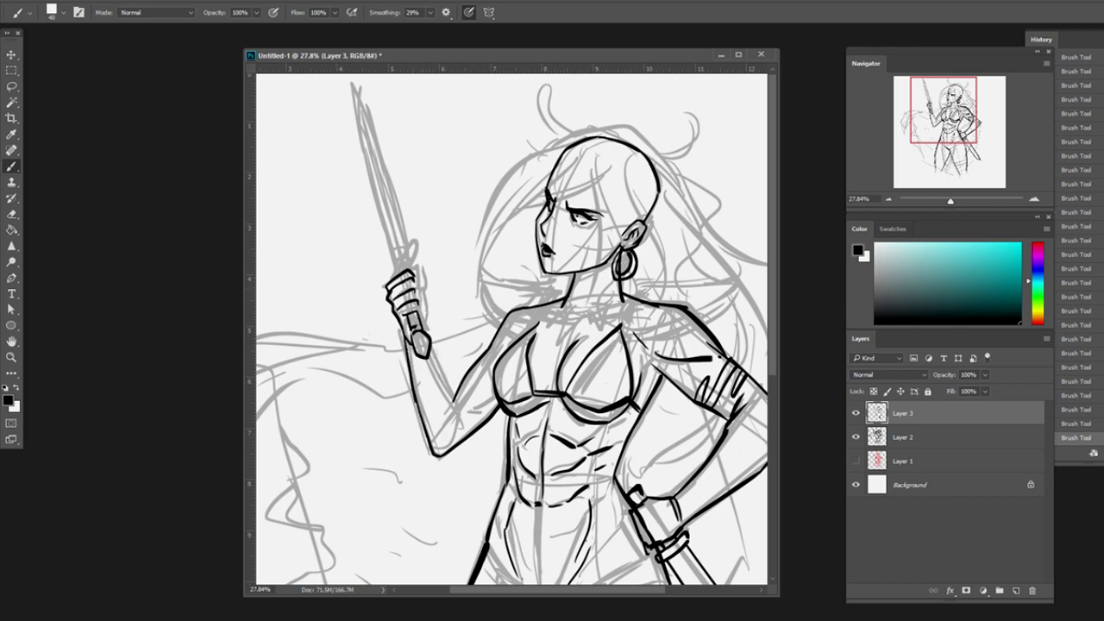
# Ink the crossguard and the long blade of the raised sword.
pyautogui.moveTo(417, 235); pyautogui.dragTo(395, 259)
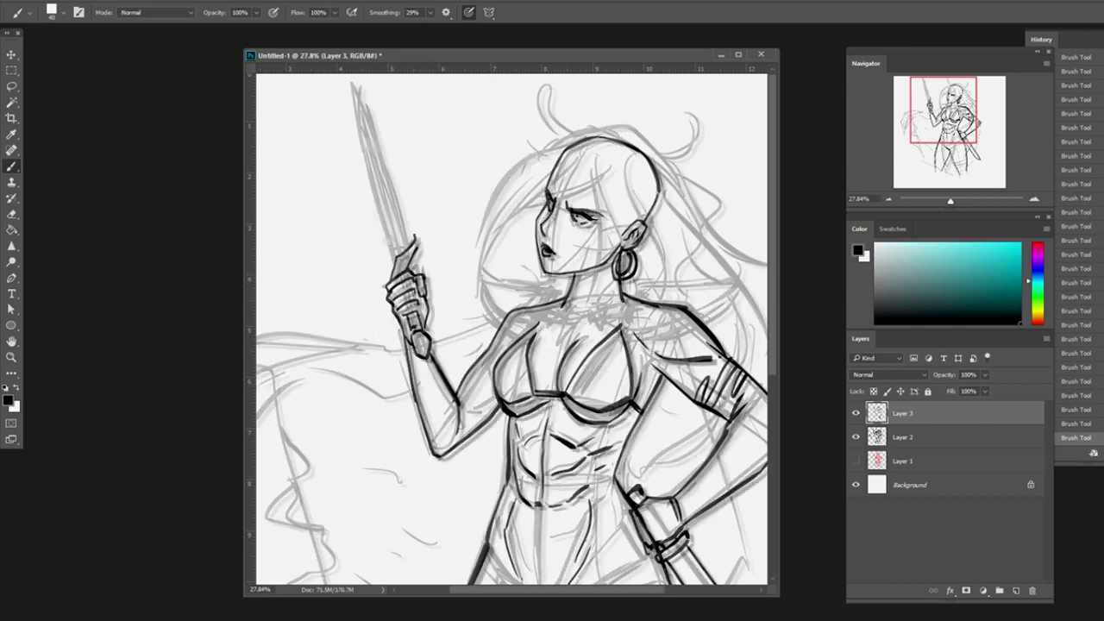
pyautogui.moveTo(517, 345); pyautogui.dragTo(522, 350)
pyautogui.hotkey('ctrl', 'z')
pyautogui.moveTo(422, 251); pyautogui.dragTo(389, 264)
pyautogui.moveTo(381, 186); pyautogui.dragTo(409, 257)
# Clean up overlapping lines and ink the low waistband with a pointed loincloth hanging between the legs.
pyautogui.moveTo(518, 345); pyautogui.dragTo(465, 209)
pyautogui.press('e')
pyautogui.moveTo(604, 388); pyautogui.dragTo(608, 414)
pyautogui.press('b')
pyautogui.moveTo(518, 345); pyautogui.dragTo(514, 194)
pyautogui.moveTo(442, 267)
pyautogui.mouseDown()
pyautogui.moveTo(499, 312)
pyautogui.moveTo(604, 271)
pyautogui.mouseUp()
pyautogui.moveTo(455, 293); pyautogui.dragTo(503, 474)
pyautogui.moveTo(545, 315); pyautogui.dragTo(498, 474)
pyautogui.moveTo(518, 345); pyautogui.dragTo(504, 540)
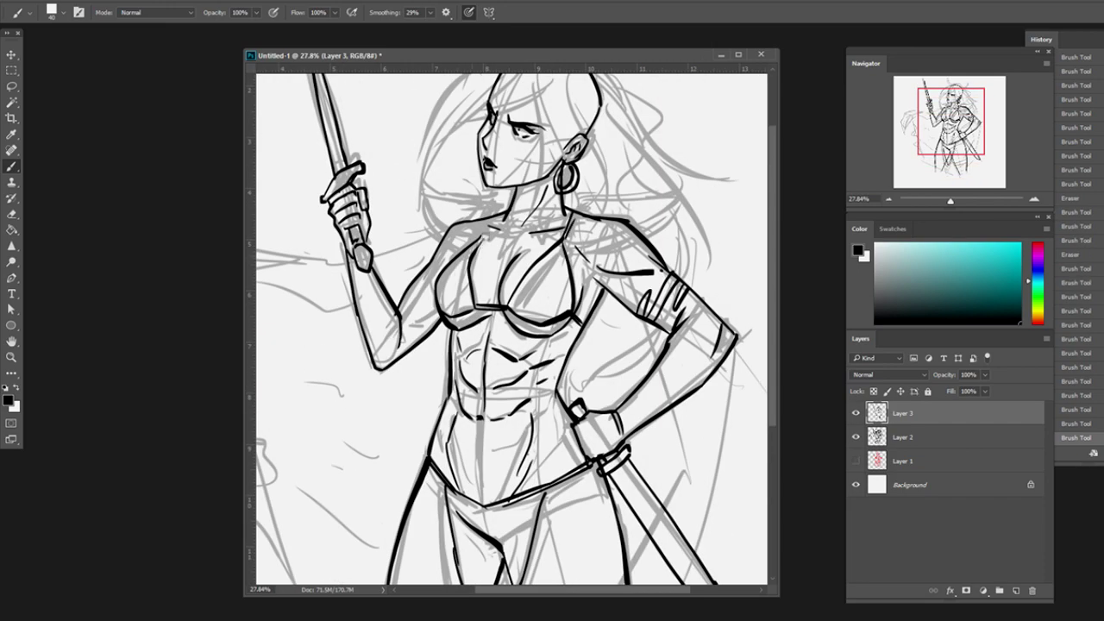
# Ink stacked bangles on both wrists and erase the lines that overlap them.
pyautogui.moveTo(422, 295); pyautogui.dragTo(410, 175)
pyautogui.moveTo(615, 281); pyautogui.dragTo(599, 328)
pyautogui.moveTo(620, 281)
pyautogui.mouseDown()
pyautogui.moveTo(606, 330)
pyautogui.moveTo(610, 311)
pyautogui.mouseUp()
pyautogui.press('e')
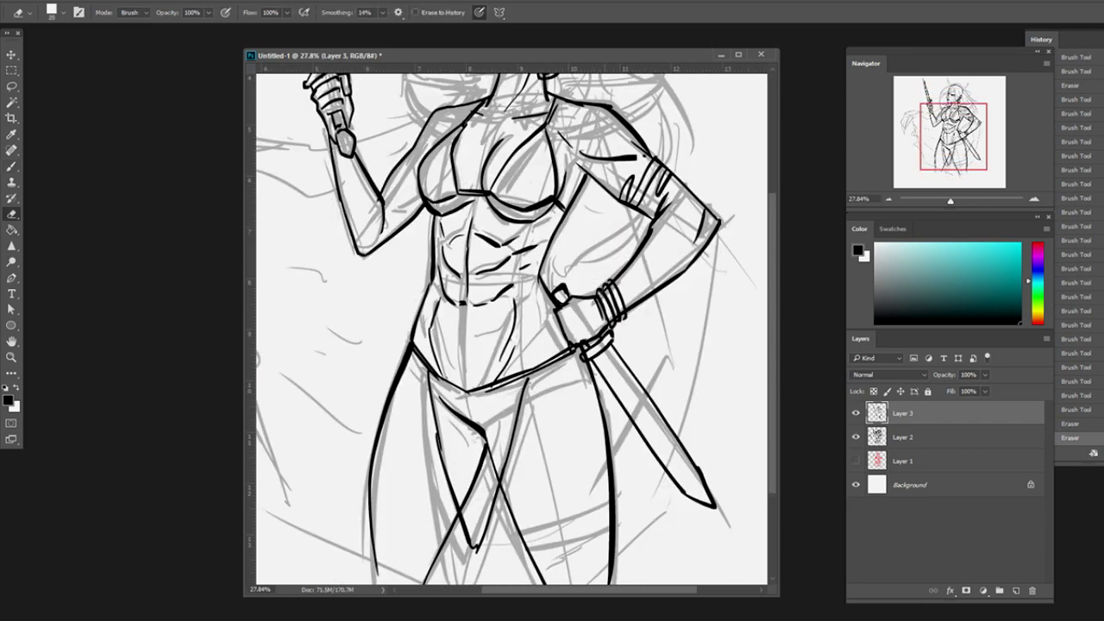
pyautogui.press('b')
pyautogui.moveTo(517, 345); pyautogui.dragTo(712, 470)
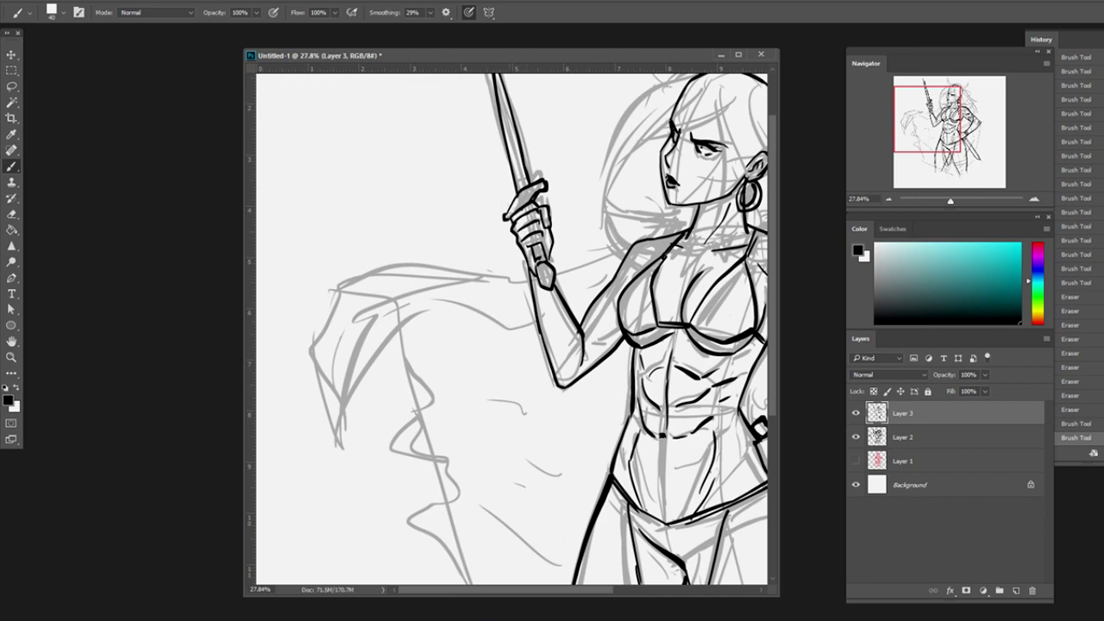
pyautogui.moveTo(530, 290)
pyautogui.mouseDown()
pyautogui.moveTo(559, 312)
pyautogui.moveTo(509, 253)
pyautogui.moveTo(532, 176)
pyautogui.mouseUp()
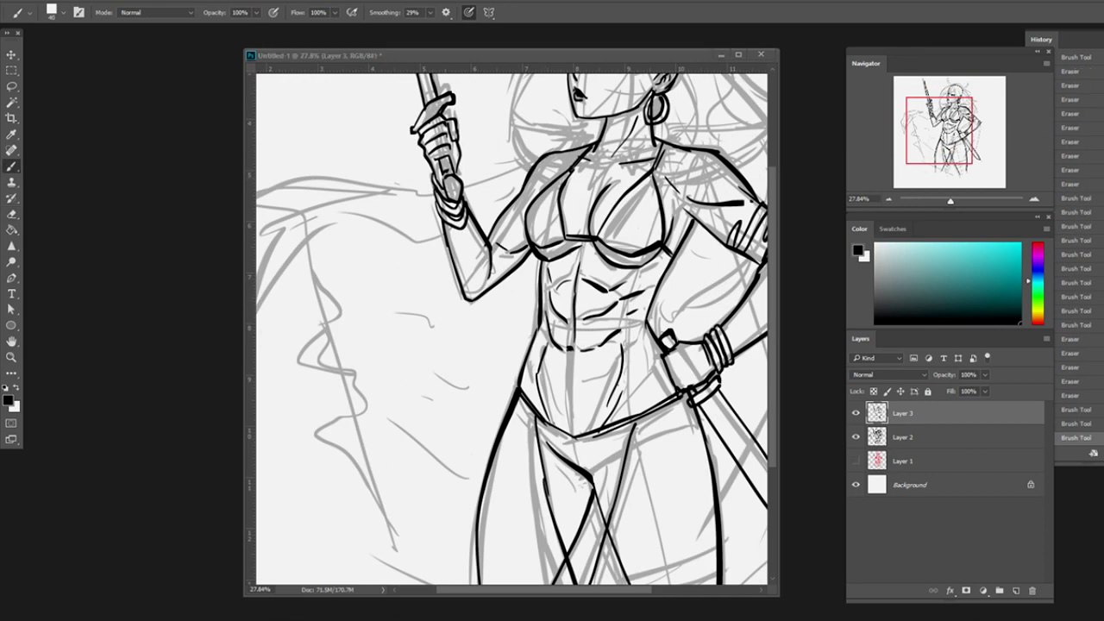
# Erase the thigh lines crossing the loincloth and fill it with rows of overlapping scales.
pyautogui.press('z')
pyautogui.keyDown('alt'); pyautogui.click(468, 350); pyautogui.keyUp('alt')
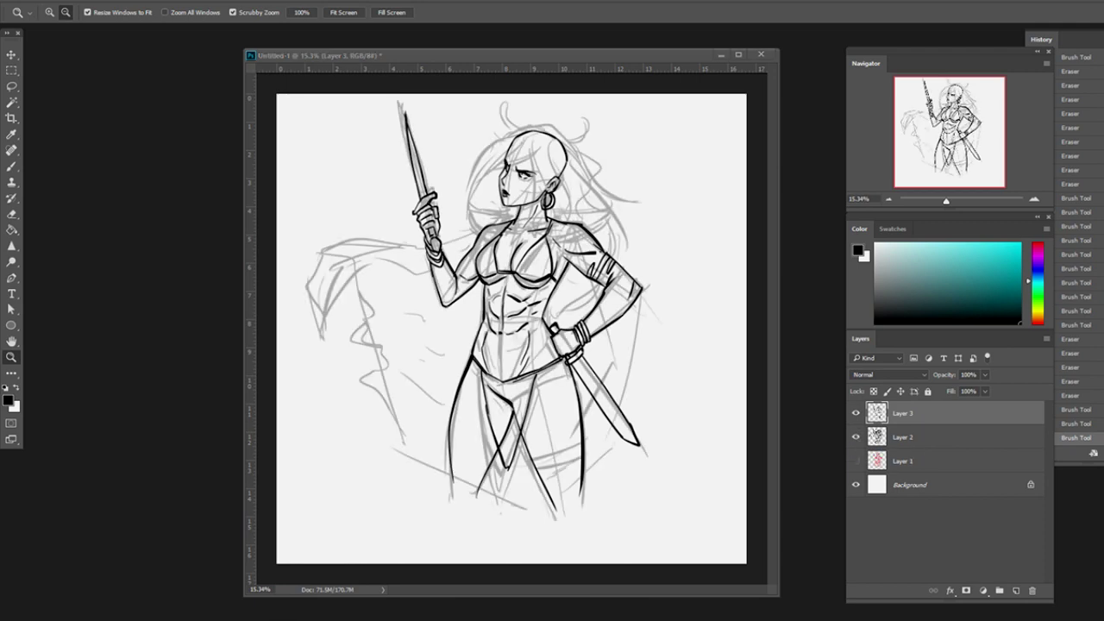
pyautogui.keyDown('alt'); pyautogui.click(468, 350); pyautogui.keyUp('alt')
pyautogui.click(469, 350)
pyautogui.press('e')
pyautogui.moveTo(466, 319)
pyautogui.mouseDown()
pyautogui.moveTo(516, 397)
pyautogui.moveTo(521, 338)
pyautogui.moveTo(531, 335)
pyautogui.moveTo(491, 330)
pyautogui.mouseUp()
pyautogui.press('b')
pyautogui.moveTo(469, 326)
pyautogui.mouseDown()
pyautogui.moveTo(502, 354)
pyautogui.moveTo(529, 354)
pyautogui.mouseUp()
pyautogui.moveTo(457, 319); pyautogui.dragTo(470, 343)
pyautogui.moveTo(476, 346)
pyautogui.mouseDown()
pyautogui.moveTo(512, 371)
pyautogui.moveTo(476, 368)
pyautogui.mouseUp()
pyautogui.moveTo(505, 350); pyautogui.dragTo(518, 367)
pyautogui.moveTo(501, 363); pyautogui.dragTo(519, 388)
pyautogui.moveTo(481, 366)
pyautogui.mouseDown()
pyautogui.moveTo(495, 386)
pyautogui.moveTo(488, 409)
pyautogui.mouseUp()
pyautogui.moveTo(513, 381); pyautogui.dragTo(469, 408)
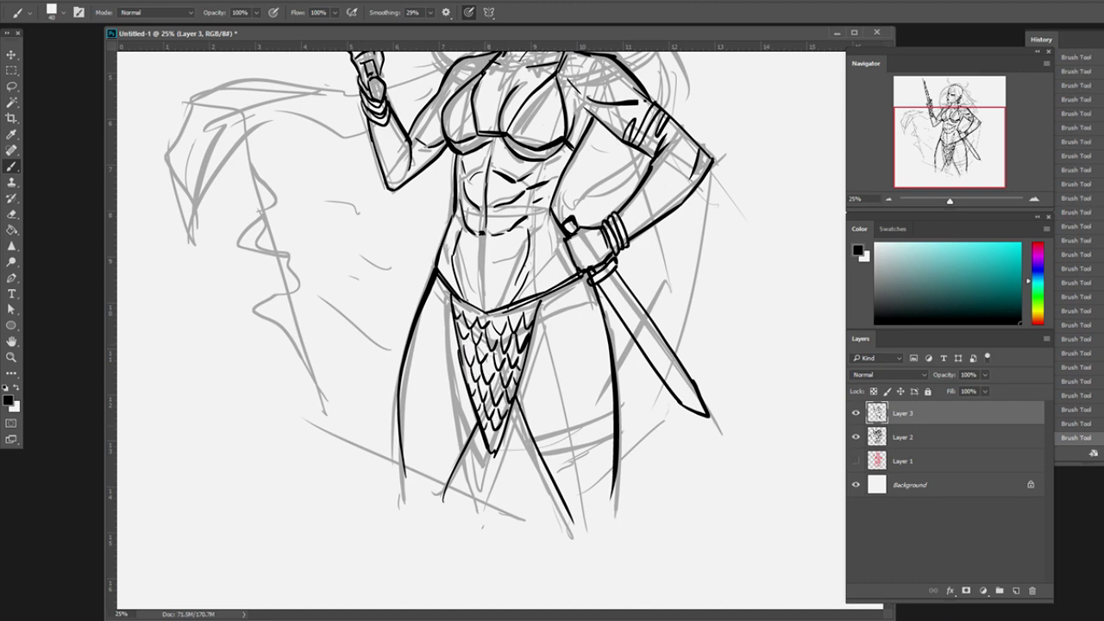
# Fill both cups of the bikini top with the same scale pattern.
pyautogui.scroll(3, 320, 244)
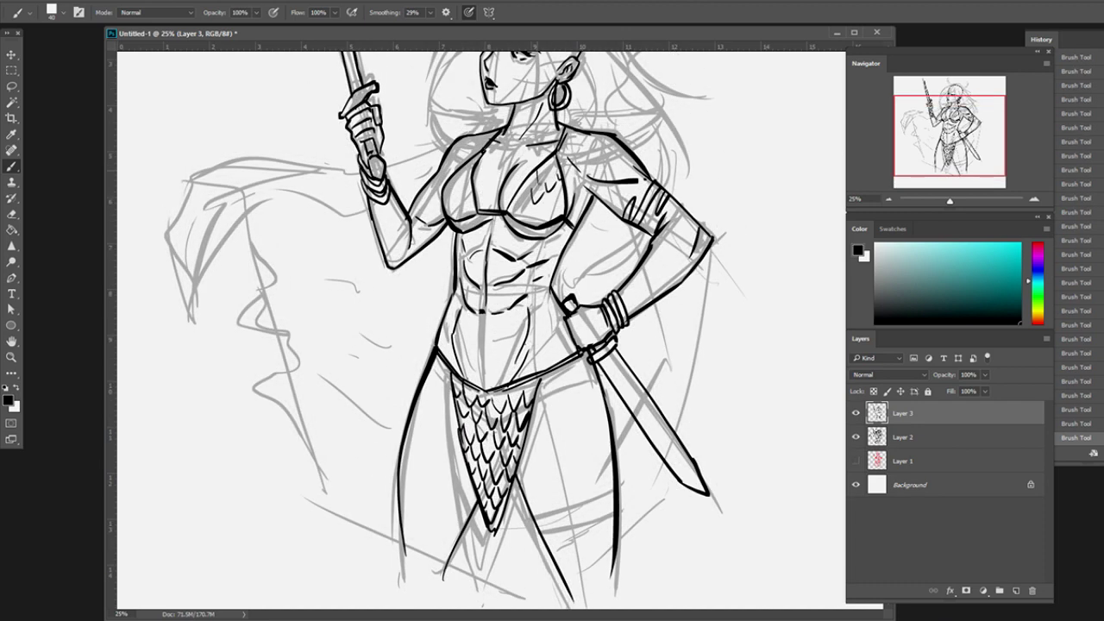
pyautogui.moveTo(528, 176); pyautogui.dragTo(542, 216)
pyautogui.moveTo(544, 204); pyautogui.dragTo(554, 219)
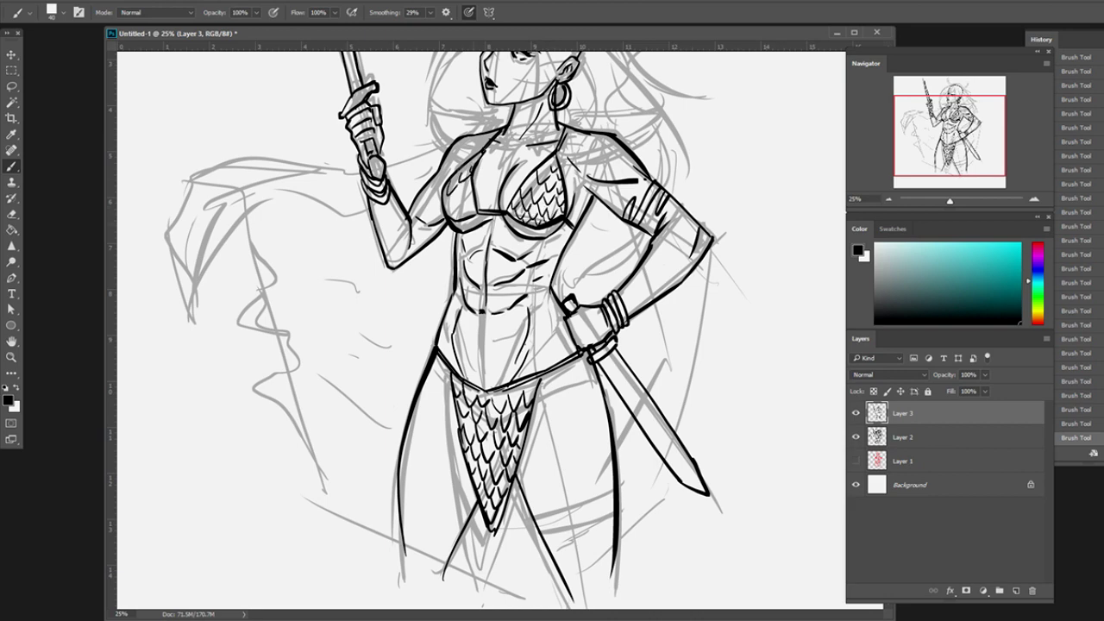
pyautogui.scroll(3, 445, 201)
# Ink two straps around the thigh and wrap marks along the lower sword.
pyautogui.scroll(-4, 483, 298)
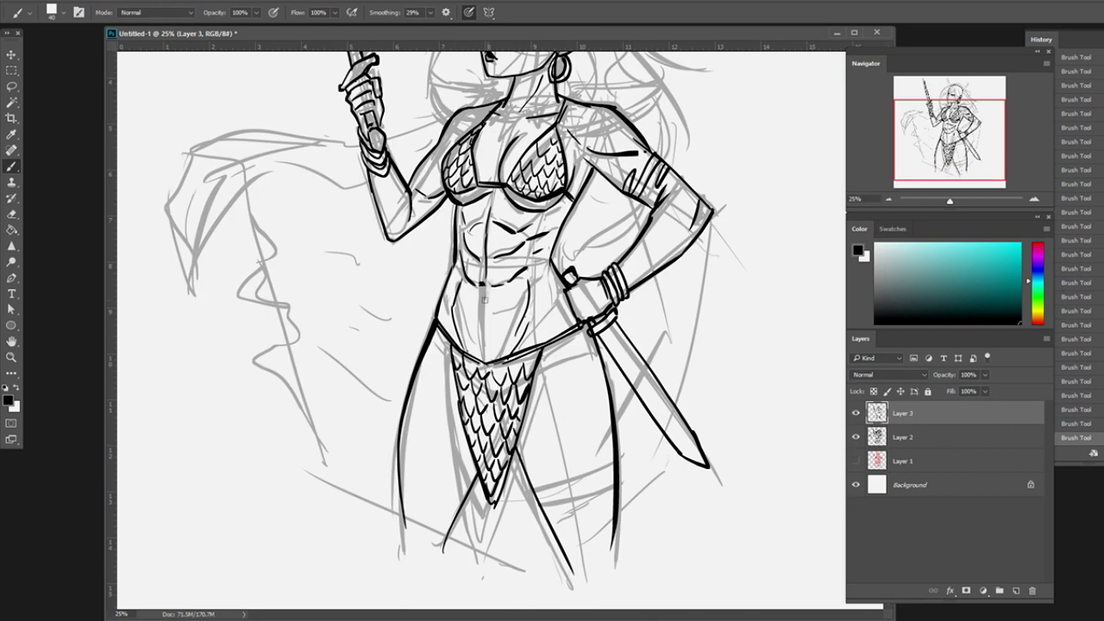
pyautogui.moveTo(542, 507); pyautogui.dragTo(614, 485)
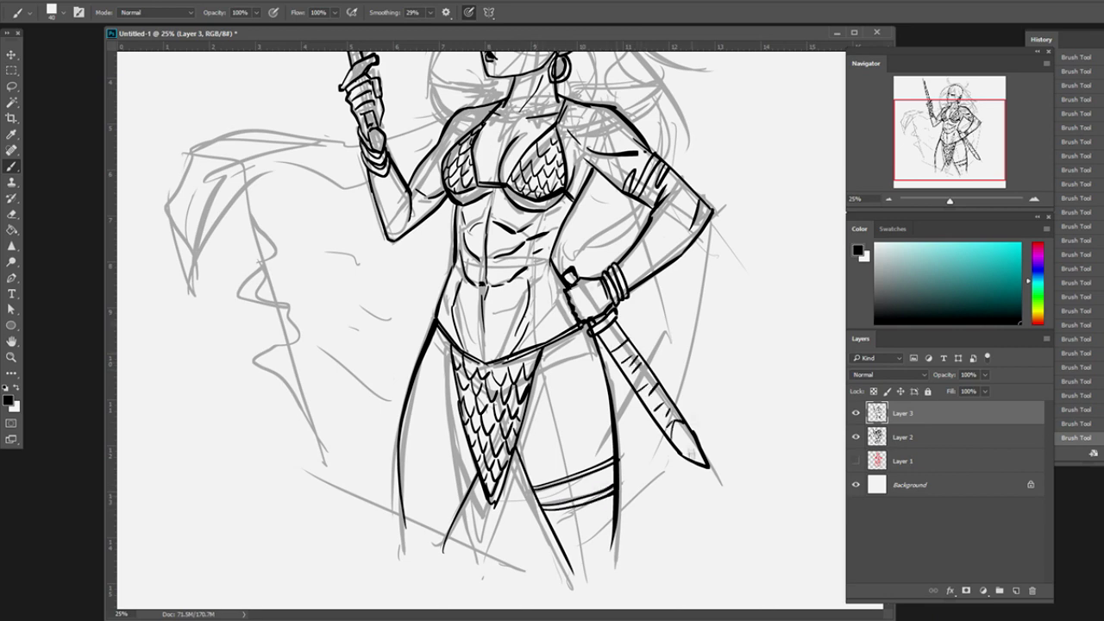
# Erase excess lines at the bent elbow and redraw the muscle line below the shoulder.
pyautogui.scroll(5, 481, 330)
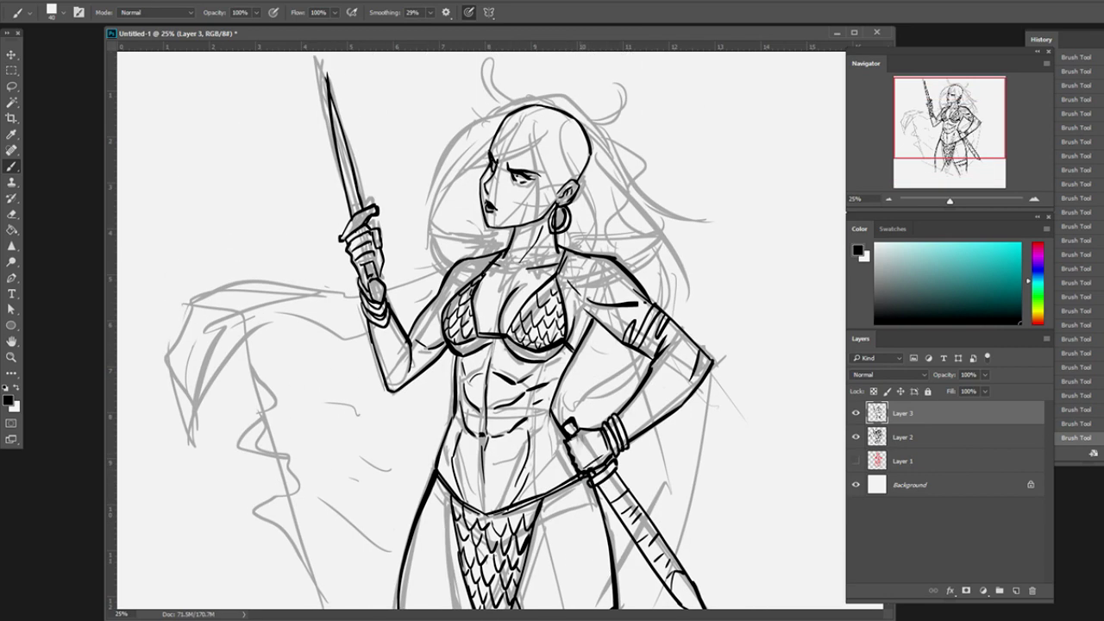
pyautogui.press('e')
pyautogui.moveTo(702, 362)
pyautogui.mouseDown()
pyautogui.moveTo(660, 422)
pyautogui.moveTo(681, 401)
pyautogui.mouseUp()
pyautogui.press('b')
pyautogui.moveTo(587, 307); pyautogui.dragTo(623, 341)
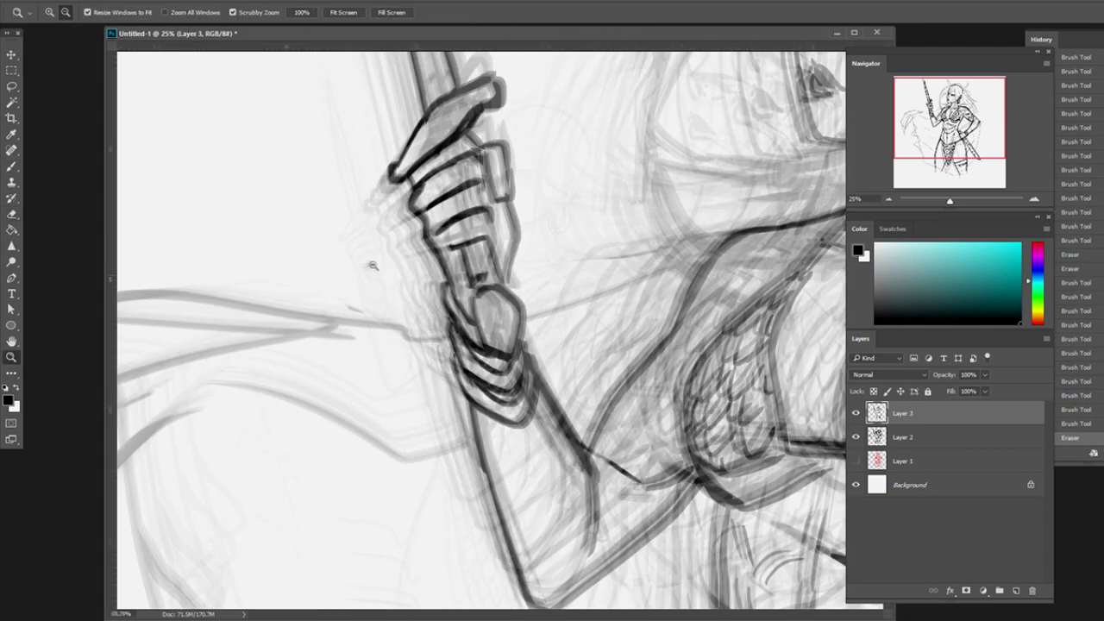
# Refine the sword guard, fingers and handle of the raised hand, cleaning up the overlapping lines.
pyautogui.moveTo(311, 248); pyautogui.dragTo(362, 250)
pyautogui.moveTo(470, 219); pyautogui.dragTo(481, 240)
pyautogui.moveTo(483, 196); pyautogui.dragTo(473, 221)
pyautogui.moveTo(494, 273); pyautogui.dragTo(478, 317)
pyautogui.scroll(3, 399, 270)
pyautogui.press('e')
pyautogui.press('b')
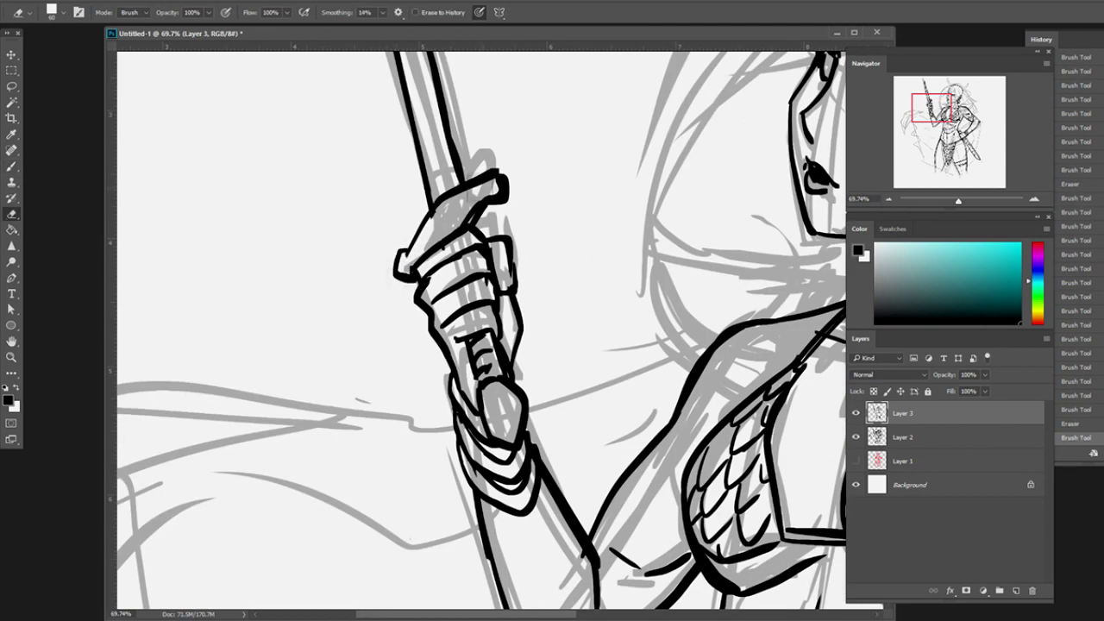
pyautogui.moveTo(483, 164)
pyautogui.mouseDown()
pyautogui.moveTo(470, 195)
pyautogui.moveTo(508, 181)
pyautogui.mouseUp()
pyautogui.moveTo(476, 191); pyautogui.dragTo(433, 240)
# Refine the face with detailed eyes and lashes, a nose line and solid black lips, trimming the excess ink.
pyautogui.scroll(6, 449, 224)
pyautogui.hscroll(5, 483, 328)
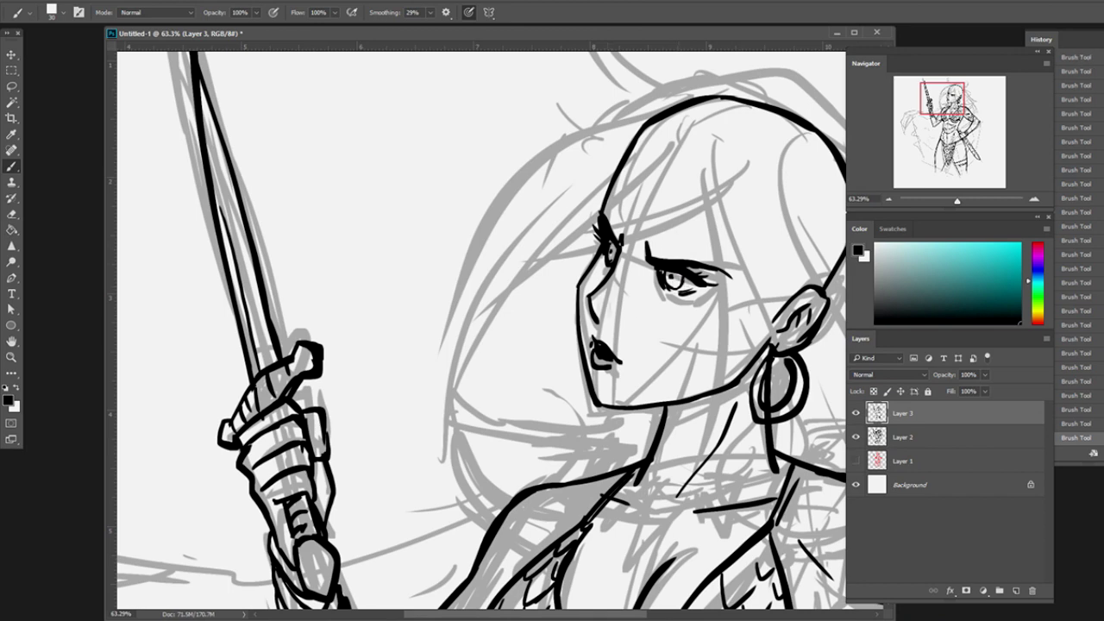
pyautogui.press('e')
pyautogui.moveTo(643, 332); pyautogui.dragTo(661, 338)
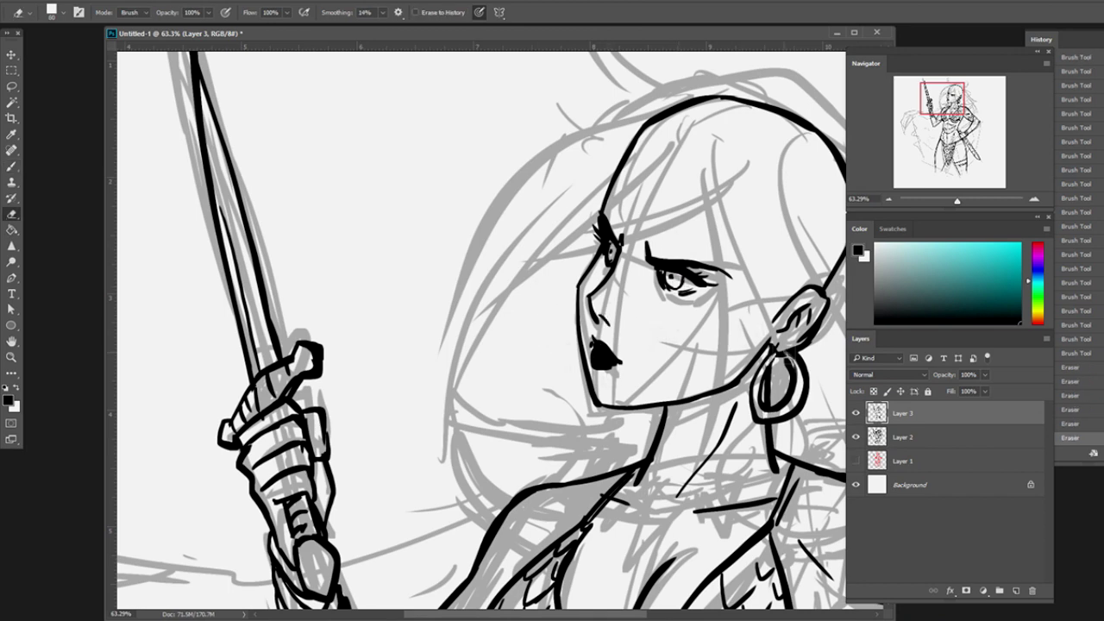
pyautogui.moveTo(603, 259); pyautogui.dragTo(505, 293)
pyautogui.press('b')
pyautogui.moveTo(744, 252); pyautogui.dragTo(751, 298)
pyautogui.moveTo(524, 273)
pyautogui.mouseDown()
pyautogui.moveTo(534, 284)
pyautogui.moveTo(526, 309)
pyautogui.mouseUp()
pyautogui.moveTo(533, 290)
pyautogui.mouseDown()
pyautogui.moveTo(550, 303)
pyautogui.moveTo(537, 306)
pyautogui.mouseUp()
pyautogui.moveTo(502, 348); pyautogui.dragTo(513, 358)
pyautogui.moveTo(625, 425); pyautogui.dragTo(566, 443)
pyautogui.moveTo(607, 430); pyautogui.dragTo(569, 444)
# Erase stray and overlapping ink lines around the raised arm and upper body.
pyautogui.moveTo(948, 98)
pyautogui.mouseDown()
pyautogui.moveTo(942, 164)
pyautogui.moveTo(965, 133)
pyautogui.mouseUp()
pyautogui.press('e')
pyautogui.moveTo(450, 430); pyautogui.dragTo(462, 436)
pyautogui.moveTo(393, 306); pyautogui.dragTo(427, 328)
pyautogui.moveTo(965, 134)
pyautogui.mouseDown()
pyautogui.moveTo(959, 114)
pyautogui.moveTo(939, 112)
pyautogui.mouseUp()
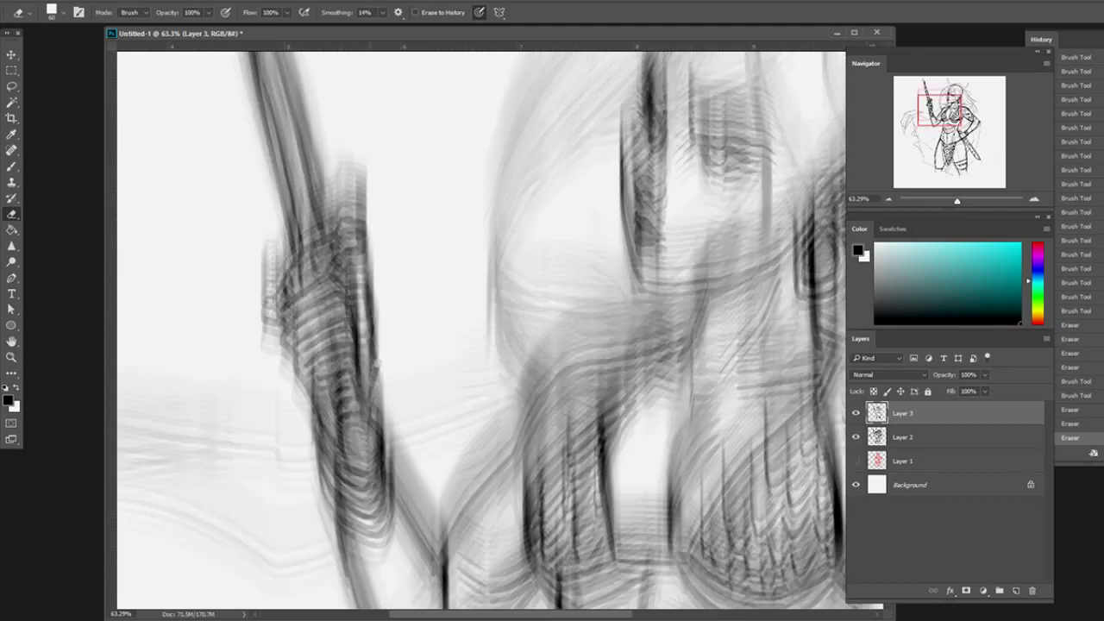
# Select the figure by inverting the background selection, fill it light grey on a new layer and rename the line layer BODY LINES.
pyautogui.scroll(-10, 328, 173)
pyautogui.press('z')
pyautogui.keyDown('alt'); pyautogui.click(328, 173); pyautogui.keyUp('alt')
pyautogui.press('w')
pyautogui.click(216, 388)
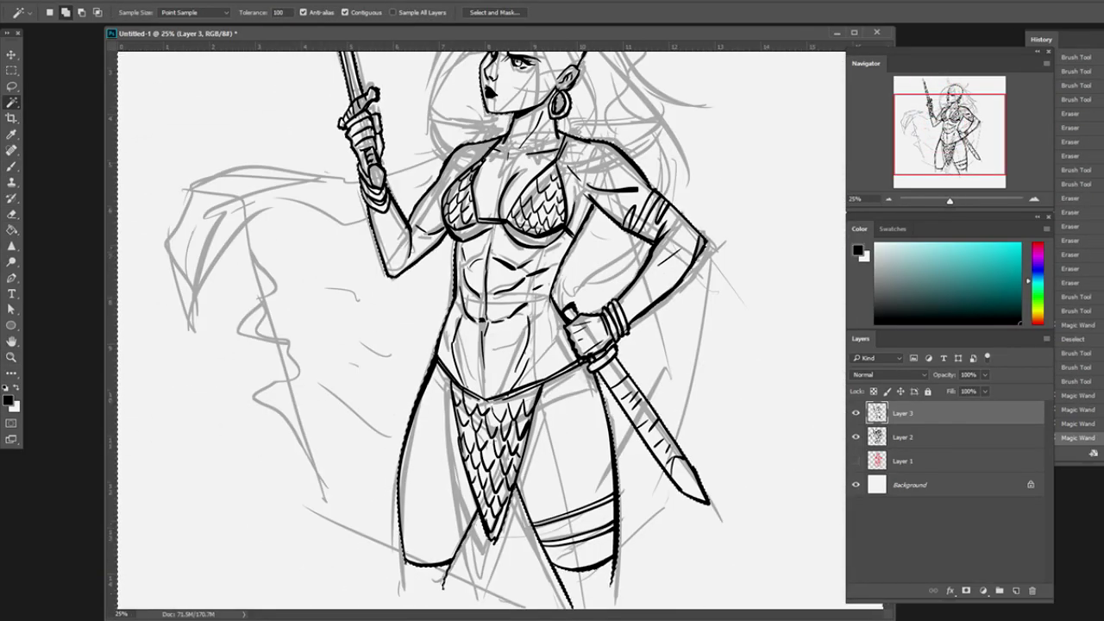
pyautogui.hotkey('ctrl', 'shift', 'i')
pyautogui.press('z')
pyautogui.hotkey('ctrl', '1')
pyautogui.hotkey('ctrl', '0')
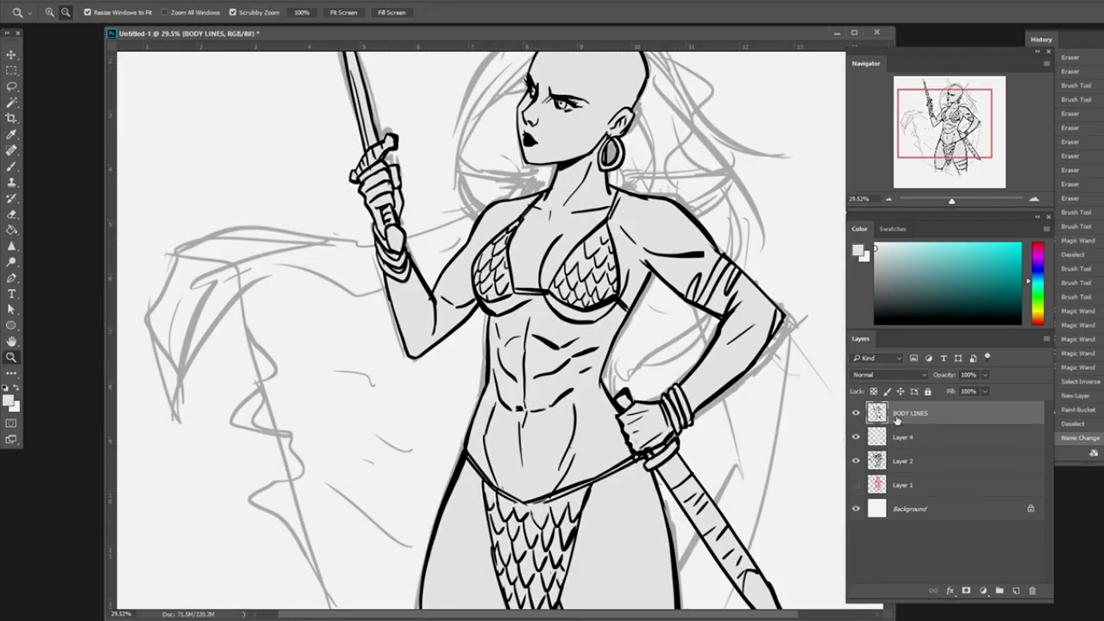
# Group the figure's layers as body, lower the group's opacity and add a new layer above it for black lines.
pyautogui.moveTo(984, 391); pyautogui.dragTo(944, 405)
pyautogui.hotkey('ctrl', 'shift', 'alt', 'n')
pyautogui.press('b')
pyautogui.press('d')
# Ink a pair of pointed shoulder guards with curved scale marks over both shoulders.
pyautogui.moveTo(603, 226)
pyautogui.mouseDown()
pyautogui.moveTo(721, 172)
pyautogui.moveTo(608, 231)
pyautogui.mouseUp()
pyautogui.moveTo(518, 218); pyautogui.dragTo(548, 187)
pyautogui.moveTo(461, 170)
pyautogui.mouseDown()
pyautogui.moveTo(509, 226)
pyautogui.moveTo(531, 176)
pyautogui.moveTo(550, 180)
pyautogui.mouseUp()
pyautogui.moveTo(609, 223); pyautogui.dragTo(721, 182)
pyautogui.hotkey('ctrl', 'z')
pyautogui.moveTo(514, 205); pyautogui.dragTo(528, 188)
pyautogui.moveTo(612, 219); pyautogui.dragTo(630, 209)
pyautogui.moveTo(630, 215); pyautogui.dragTo(647, 203)
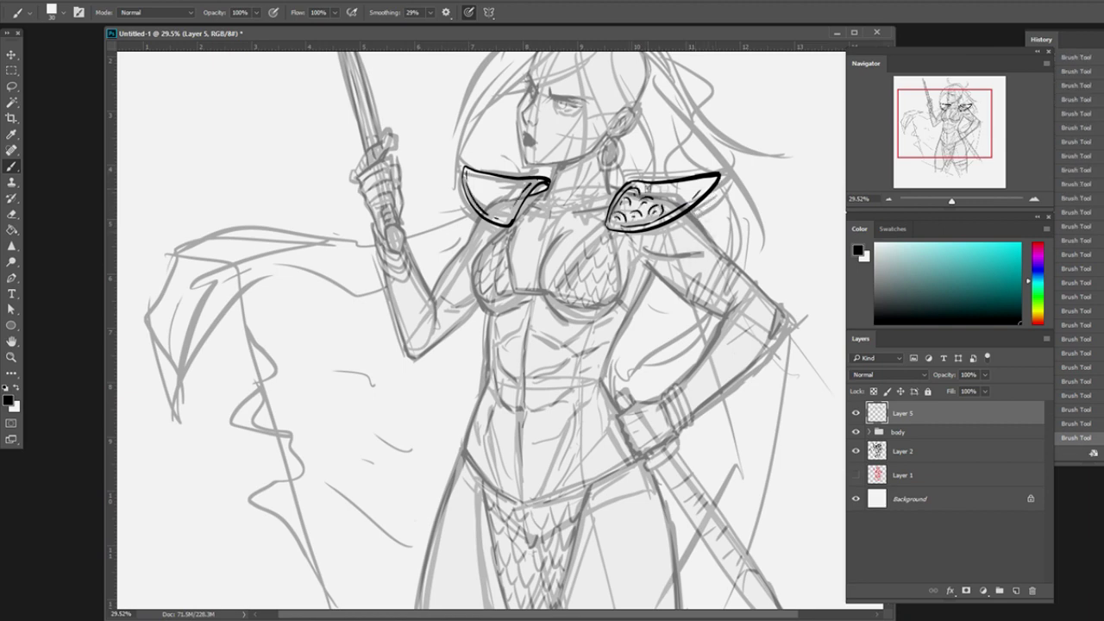
# Ink a necklace of three pointed fangs hanging from a double-lined cord between the two shoulder guards.
pyautogui.scroll(5, 541, 172)
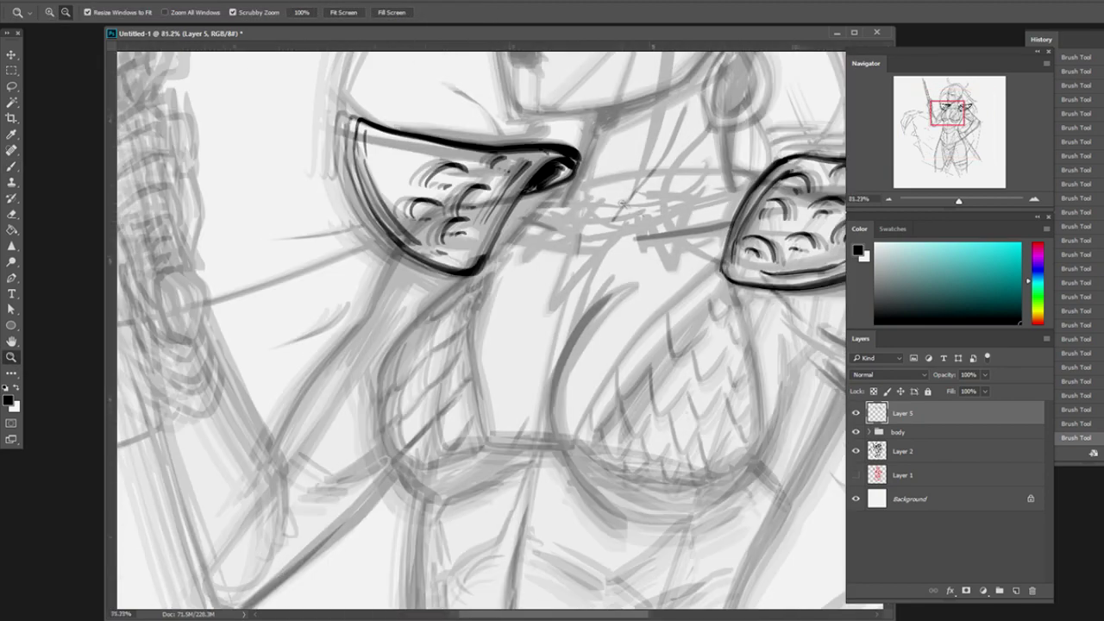
pyautogui.moveTo(604, 254); pyautogui.dragTo(547, 350)
pyautogui.moveTo(646, 252); pyautogui.dragTo(639, 319)
pyautogui.moveTo(562, 250); pyautogui.dragTo(515, 307)
pyautogui.moveTo(569, 251); pyautogui.dragTo(542, 275)
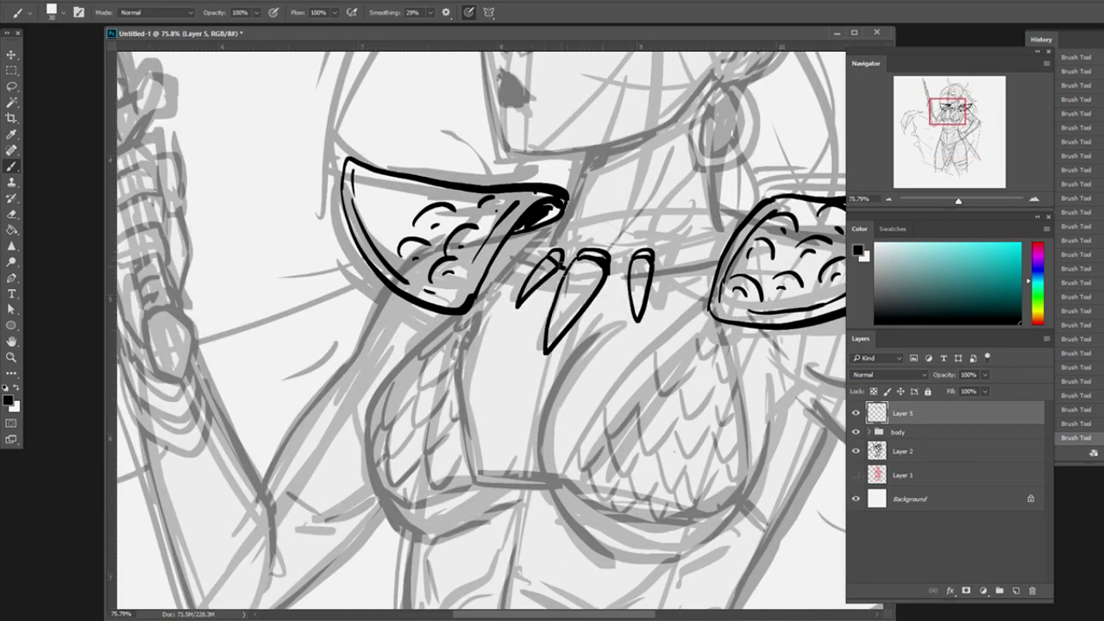
pyautogui.moveTo(646, 262); pyautogui.dragTo(740, 212)
pyautogui.moveTo(648, 275); pyautogui.dragTo(744, 216)
pyautogui.scroll(-4, 555, 272)
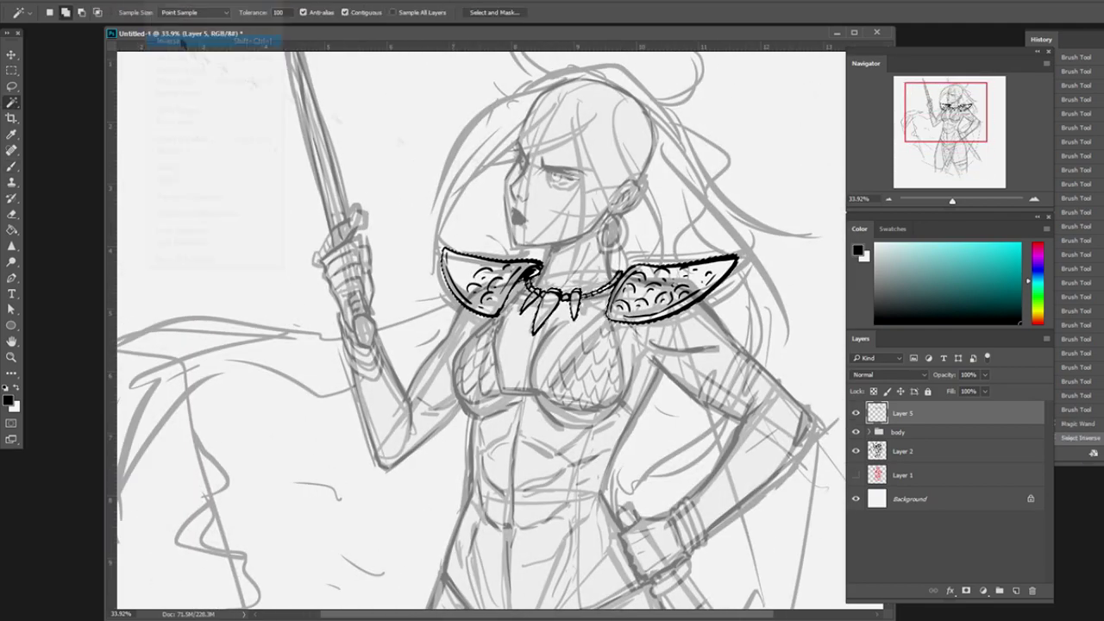
# Invert the background selection, fill the shoulder guards and necklace with light grey on their own layer, and deselect.
pyautogui.click(185, 41)
pyautogui.press('g')
pyautogui.click(898, 431)
pyautogui.click(483, 285)
pyautogui.hotkey('ctrl', 'd')
# Create a layer group named shoulder pads and move the shoulder guard line and fill layers into it.
pyautogui.click(999, 590)
pyautogui.doubleClick(898, 408)
pyautogui.write('shoulder pads')
pyautogui.press('Return')
pyautogui.moveTo(902, 422); pyautogui.dragTo(898, 408)
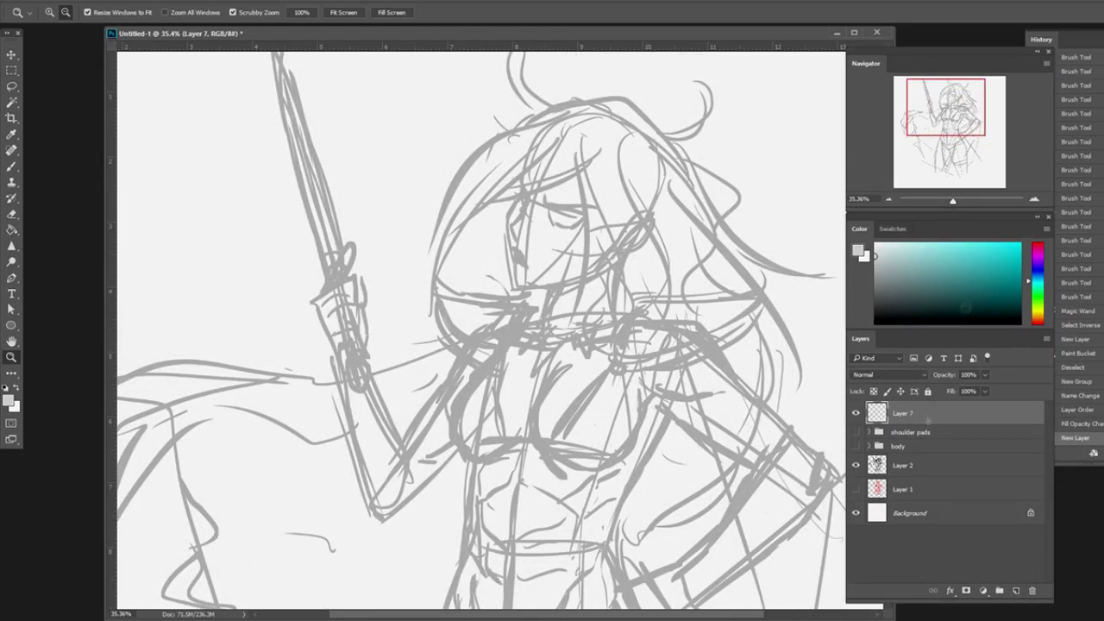
# Ink the swept fringe, the locks beside the face and the curled hair ends in black on the new top layer.
pyautogui.press('d')
pyautogui.press('b')
pyautogui.moveTo(431, 265)
pyautogui.mouseDown()
pyautogui.moveTo(457, 194)
pyautogui.moveTo(584, 111)
pyautogui.mouseUp()
pyautogui.moveTo(478, 216)
pyautogui.mouseDown()
pyautogui.moveTo(585, 150)
pyautogui.moveTo(570, 334)
pyautogui.mouseUp()
pyautogui.moveTo(614, 193)
pyautogui.mouseDown()
pyautogui.moveTo(595, 298)
pyautogui.moveTo(649, 326)
pyautogui.moveTo(637, 352)
pyautogui.moveTo(632, 328)
pyautogui.moveTo(600, 329)
pyautogui.moveTo(620, 317)
pyautogui.mouseUp()
pyautogui.moveTo(638, 250); pyautogui.dragTo(654, 334)
pyautogui.moveTo(621, 246); pyautogui.dragTo(656, 349)
pyautogui.moveTo(509, 331); pyautogui.dragTo(516, 306)
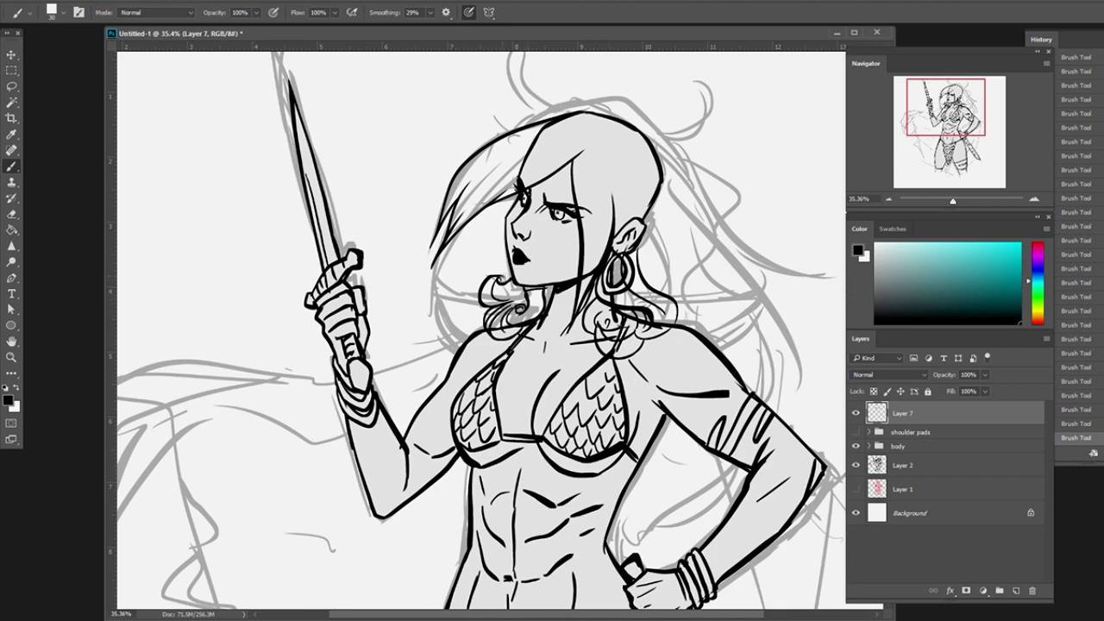
# Erase the overlapping lines in the curl under the chin and redraw its swirl.
pyautogui.press('e')
pyautogui.moveTo(523, 299); pyautogui.dragTo(554, 281)
pyautogui.press('b')
pyautogui.moveTo(514, 319); pyautogui.dragTo(536, 302)
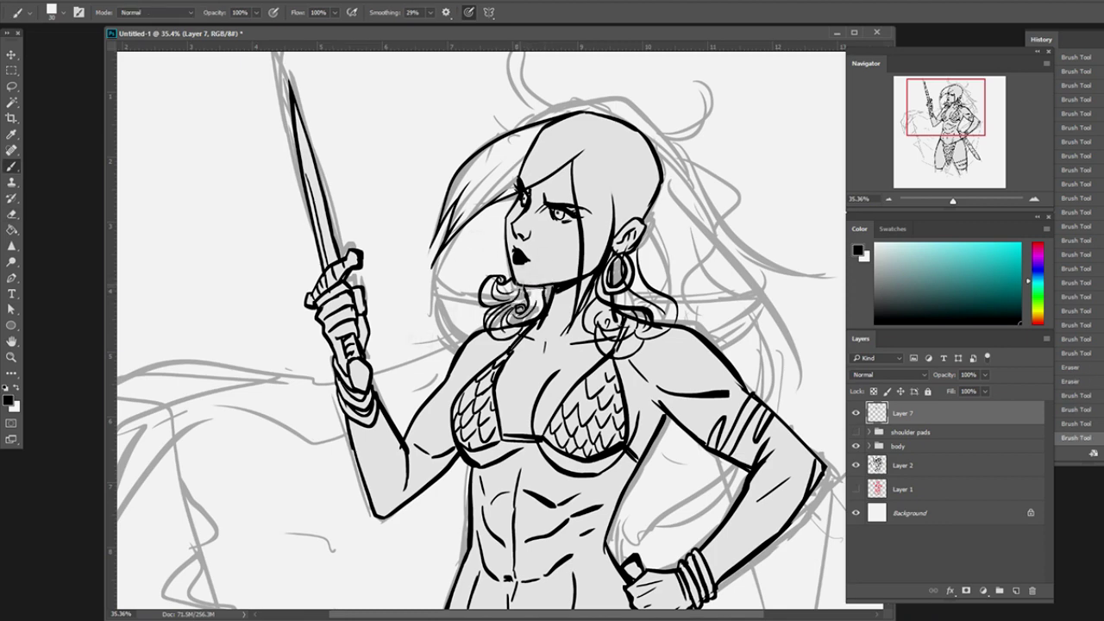
# Ink the fringe's inner edge, the parting and the hair outline over the back of the head.
pyautogui.moveTo(514, 193)
pyautogui.mouseDown()
pyautogui.moveTo(466, 270)
pyautogui.moveTo(485, 232)
pyautogui.mouseUp()
pyautogui.moveTo(522, 126)
pyautogui.mouseDown()
pyautogui.moveTo(635, 100)
pyautogui.moveTo(657, 126)
pyautogui.moveTo(592, 197)
pyautogui.mouseUp()
pyautogui.moveTo(605, 138); pyautogui.dragTo(652, 155)
pyautogui.moveTo(649, 123); pyautogui.dragTo(688, 217)
# Hide the body group and ink flowing strand lines through the fringe, the parting and the side locks.
pyautogui.click(856, 446)
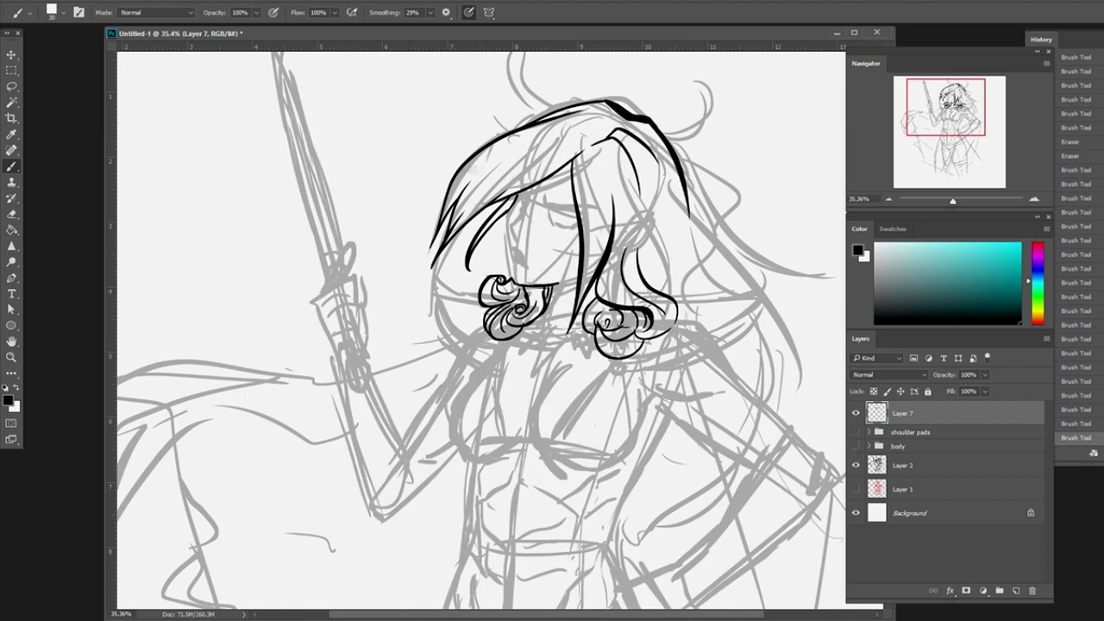
pyautogui.moveTo(603, 114); pyautogui.dragTo(477, 196)
pyautogui.moveTo(624, 161); pyautogui.dragTo(662, 281)
pyautogui.moveTo(584, 148); pyautogui.dragTo(602, 236)
pyautogui.moveTo(588, 138); pyautogui.dragTo(512, 174)
pyautogui.moveTo(617, 122); pyautogui.dragTo(671, 173)
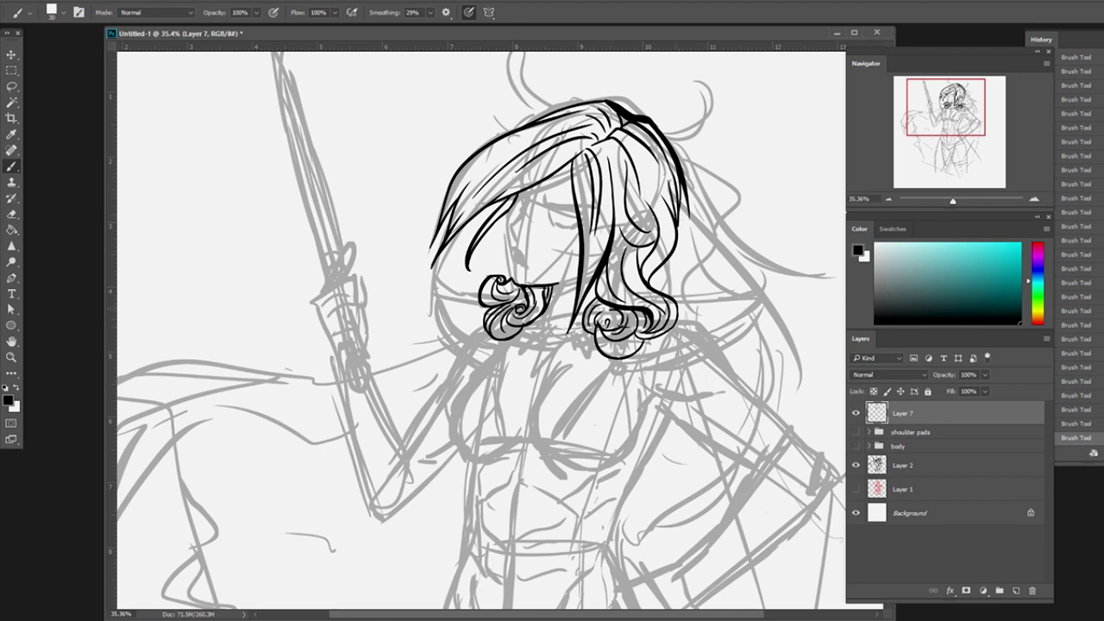
# Select the front hair by inverting the background selection, fill it mid grey on a new layer, and deselect.
pyautogui.press('w')
pyautogui.click(603, 208)
pyautogui.hotkey('ctrl', 'shift', 'i')
pyautogui.hotkey('ctrl', 'shift', 'alt', 'n')
pyautogui.press('g')
pyautogui.click(602, 208)
pyautogui.hotkey('ctrl', 'd')
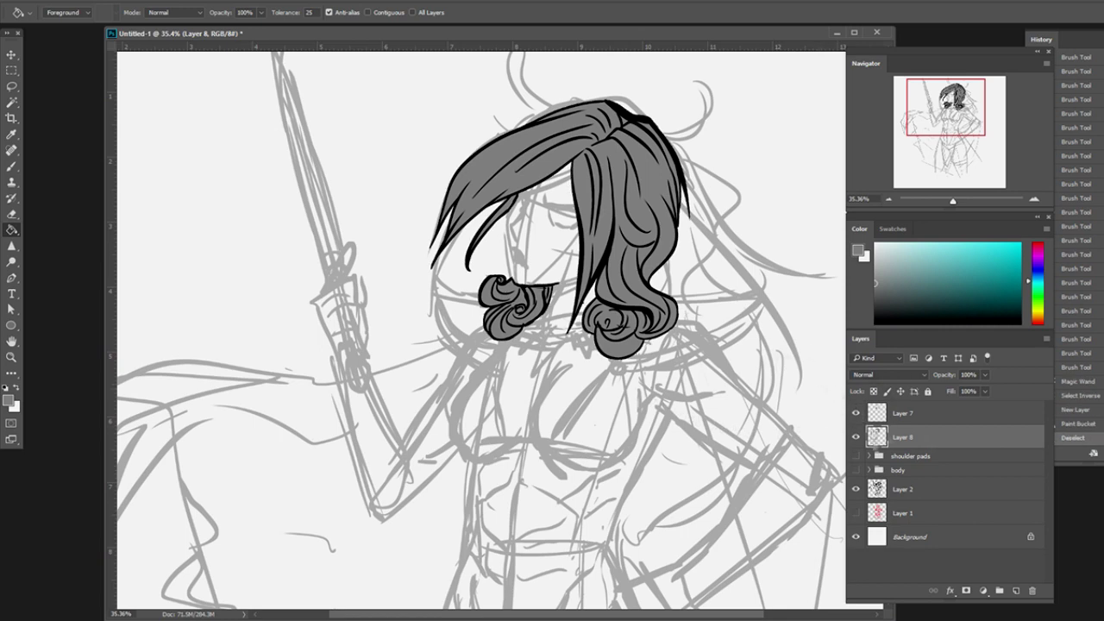
# Group the front hair line and fill layers under the name front hair.
pyautogui.hotkey('ctrl', 'g')
pyautogui.doubleClick(903, 413)
pyautogui.write('front hair')
pyautogui.press('Return')
pyautogui.moveTo(903, 437); pyautogui.dragTo(903, 413)
# Add a new layer beneath the body group and ink the long back hair strands falling behind the head.
pyautogui.press('z')
pyautogui.hotkey('ctrl', '0')
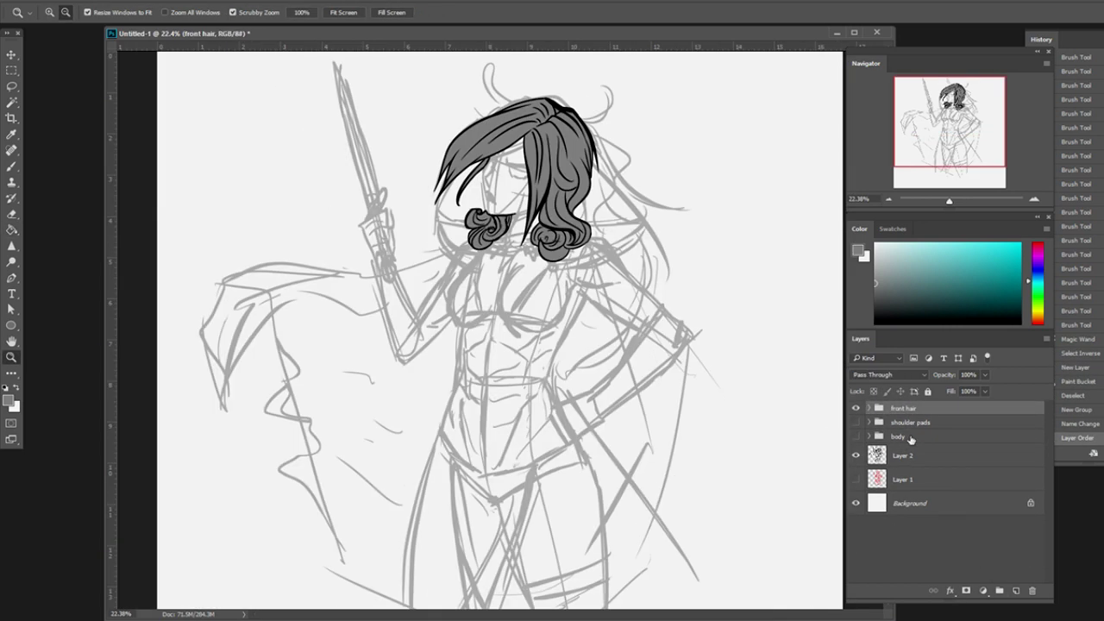
pyautogui.click(902, 455)
pyautogui.hotkey('ctrl', 'shift', 'alt', 'n')
pyautogui.press('b')
pyautogui.press('d')
pyautogui.moveTo(595, 151); pyautogui.dragTo(668, 210)
pyautogui.moveTo(604, 181); pyautogui.dragTo(646, 294)
# Ink long wind-blown back hair strands sweeping from beside the face toward the raised sword hand.
pyautogui.moveTo(440, 176)
pyautogui.mouseDown()
pyautogui.moveTo(372, 204)
pyautogui.moveTo(369, 215)
pyautogui.mouseUp()
pyautogui.moveTo(438, 193); pyautogui.dragTo(355, 219)
pyautogui.moveTo(496, 182); pyautogui.dragTo(345, 274)
pyautogui.moveTo(452, 226); pyautogui.dragTo(340, 281)
pyautogui.moveTo(352, 243); pyautogui.dragTo(340, 270)
# Ink the lower curved back hair strands sweeping across the chest and behind the bent arm's shoulder.
pyautogui.moveTo(483, 252)
pyautogui.mouseDown()
pyautogui.moveTo(349, 272)
pyautogui.moveTo(552, 294)
pyautogui.mouseUp()
pyautogui.moveTo(380, 302)
pyautogui.mouseDown()
pyautogui.moveTo(462, 329)
pyautogui.moveTo(559, 301)
pyautogui.mouseUp()
pyautogui.moveTo(612, 259)
pyautogui.mouseDown()
pyautogui.moveTo(514, 366)
pyautogui.moveTo(569, 343)
pyautogui.moveTo(628, 267)
pyautogui.mouseUp()
pyautogui.moveTo(637, 267); pyautogui.dragTo(619, 319)
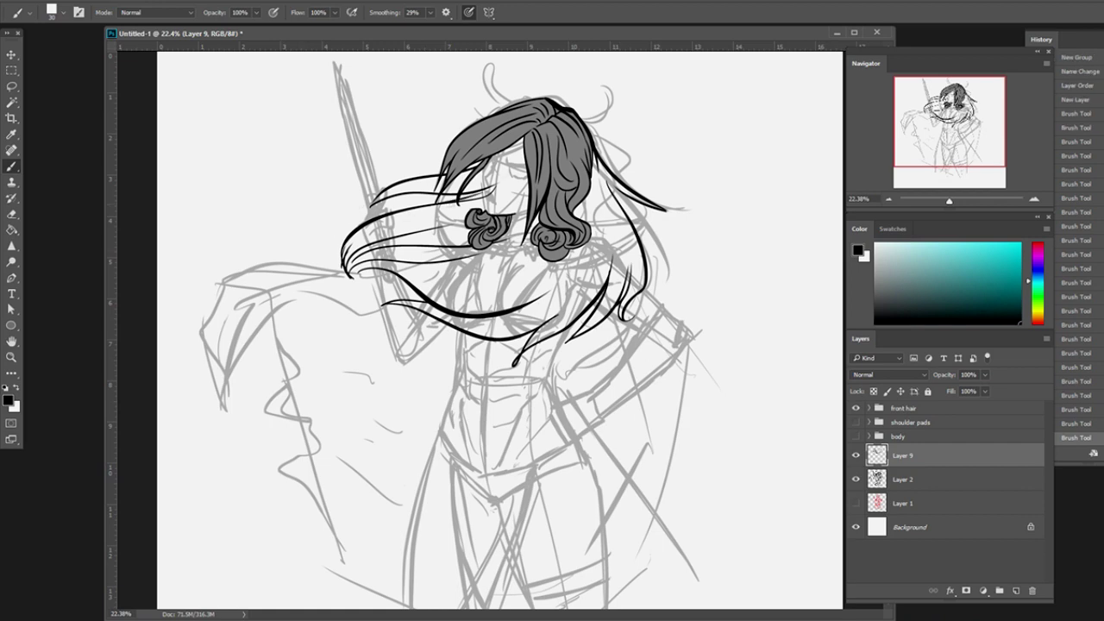
# Erase overlaps in the wind-blown strands and add a pointed flick of hair beside the fringe.
pyautogui.press('e')
pyautogui.moveTo(397, 245); pyautogui.dragTo(369, 229)
pyautogui.moveTo(438, 176)
pyautogui.mouseDown()
pyautogui.moveTo(364, 208)
pyautogui.moveTo(377, 200)
pyautogui.mouseUp()
pyautogui.press('b')
pyautogui.moveTo(443, 163); pyautogui.dragTo(432, 139)
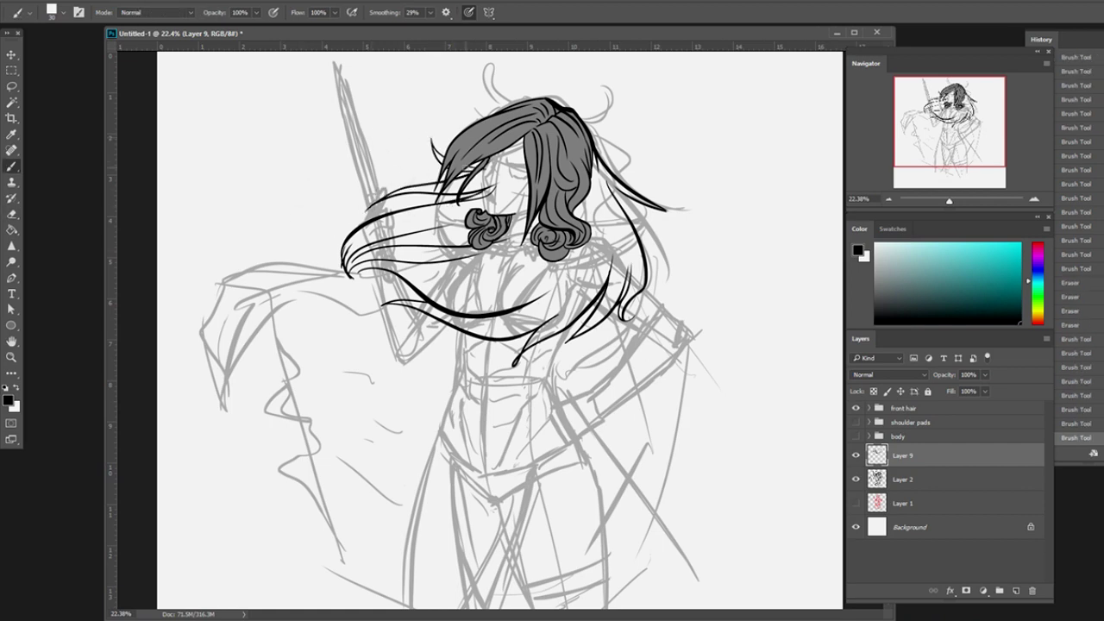
# Hide the front hair group, ink the back hair's outline over the head, and rework the upper strand tips into curls.
pyautogui.click(856, 408)
pyautogui.moveTo(534, 100); pyautogui.dragTo(590, 136)
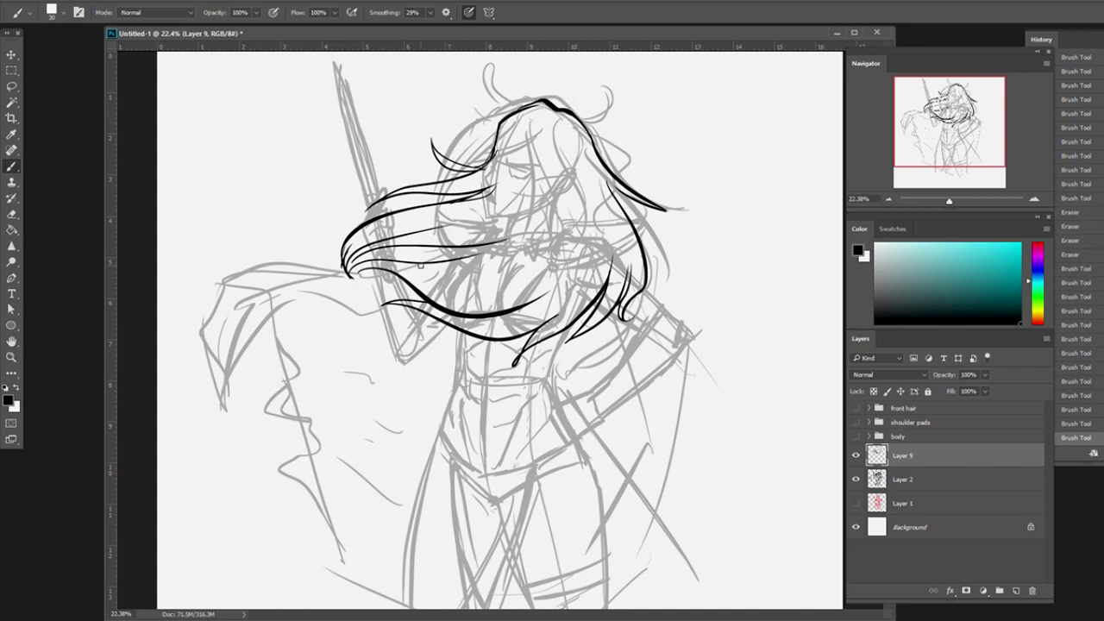
pyautogui.scroll(5, 424, 181)
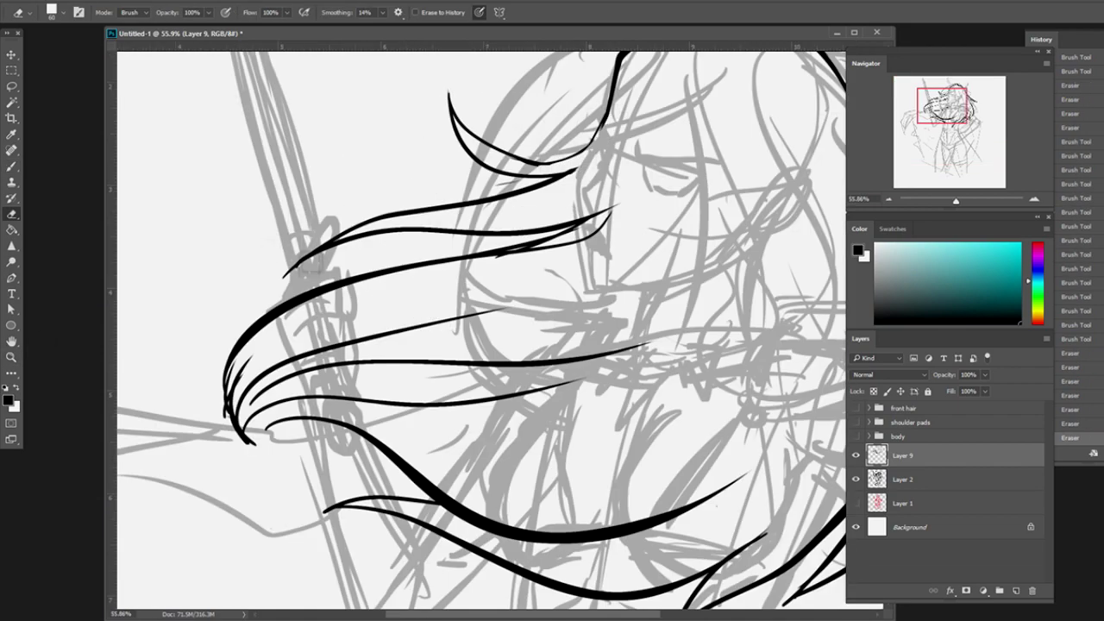
pyautogui.moveTo(282, 285); pyautogui.dragTo(341, 265)
pyautogui.moveTo(466, 155); pyautogui.dragTo(380, 246)
pyautogui.moveTo(381, 249)
pyautogui.mouseDown()
pyautogui.moveTo(360, 186)
pyautogui.moveTo(367, 168)
pyautogui.moveTo(407, 200)
pyautogui.moveTo(397, 216)
pyautogui.mouseUp()
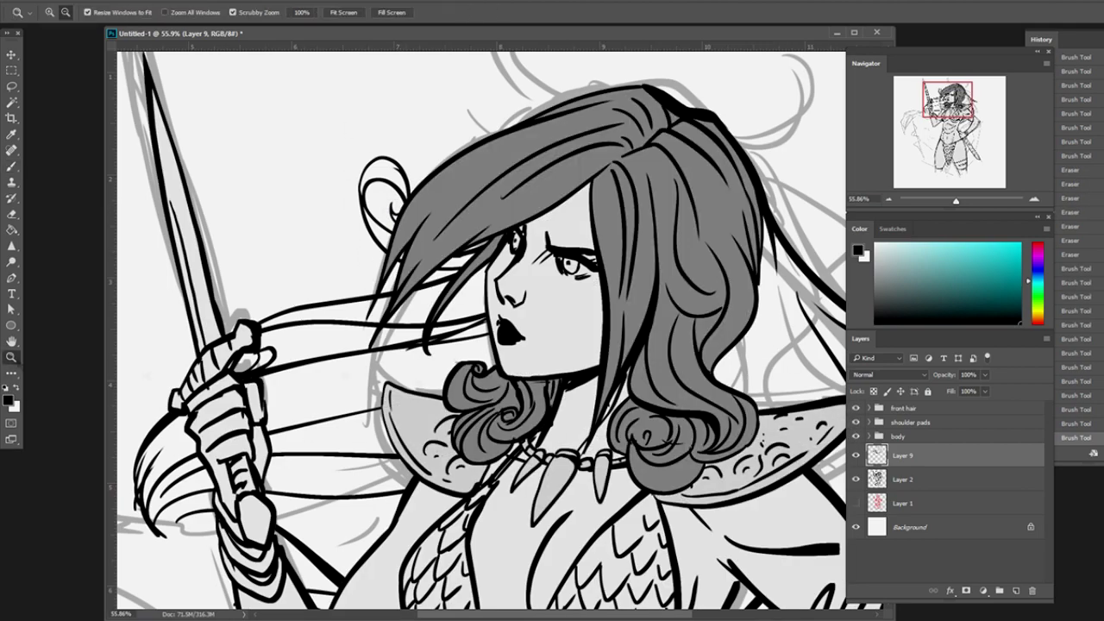
pyautogui.keyDown('alt'); pyautogui.click(364, 263); pyautogui.keyUp('alt')
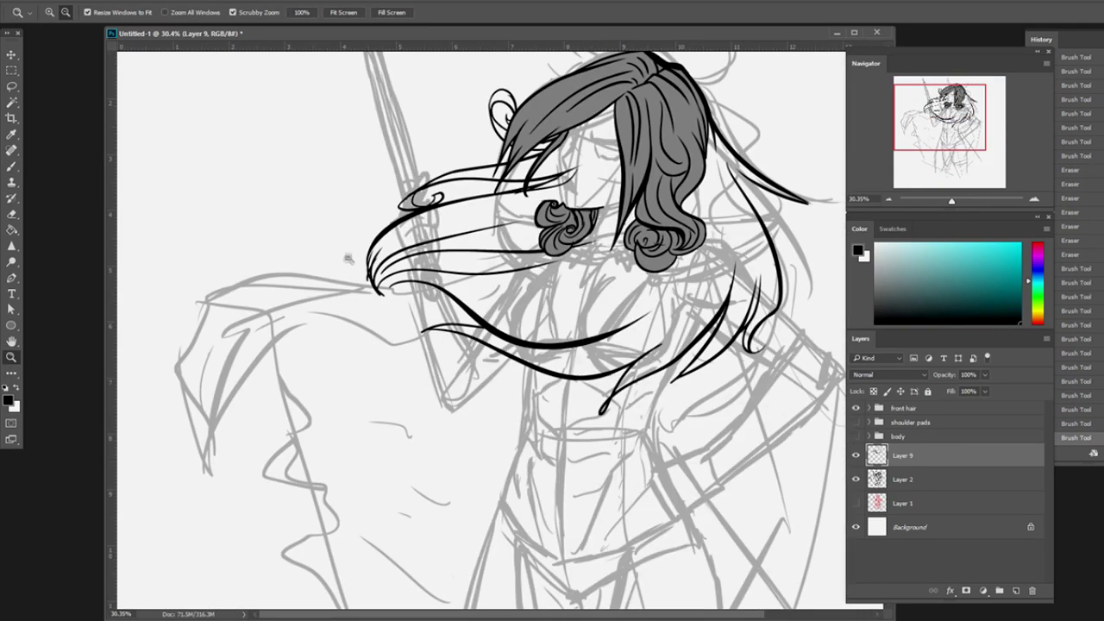
# Erase the bunched tips of the wind-blown strands and redraw them as separate tapered locks.
pyautogui.moveTo(431, 250); pyautogui.dragTo(366, 281)
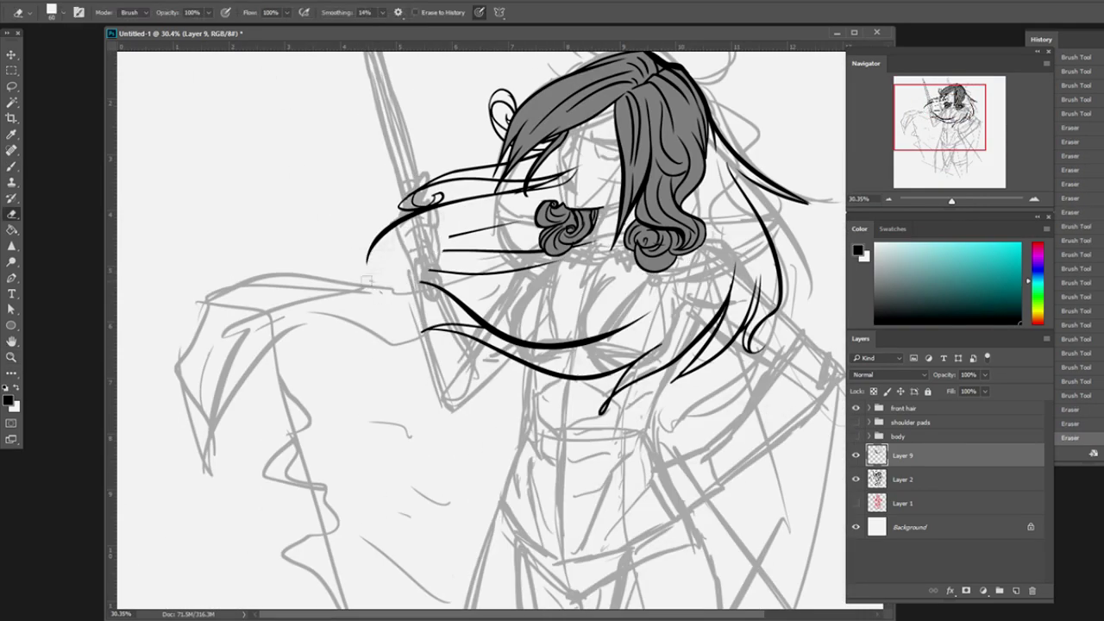
pyautogui.press('b')
pyautogui.moveTo(483, 228)
pyautogui.mouseDown()
pyautogui.moveTo(367, 259)
pyautogui.moveTo(379, 254)
pyautogui.mouseUp()
pyautogui.moveTo(448, 250)
pyautogui.mouseDown()
pyautogui.moveTo(379, 269)
pyautogui.moveTo(319, 263)
pyautogui.moveTo(446, 290)
pyautogui.moveTo(384, 251)
pyautogui.mouseUp()
pyautogui.moveTo(483, 216); pyautogui.dragTo(399, 239)
pyautogui.moveTo(528, 216); pyautogui.dragTo(520, 227)
pyautogui.hotkey('ctrl', 'z')
# Ink extra back hair strands behind the side lock and across the chest, and curl the tip of the outer strand.
pyautogui.moveTo(716, 150)
pyautogui.mouseDown()
pyautogui.moveTo(759, 252)
pyautogui.moveTo(713, 217)
pyautogui.mouseUp()
pyautogui.moveTo(706, 225); pyautogui.dragTo(759, 252)
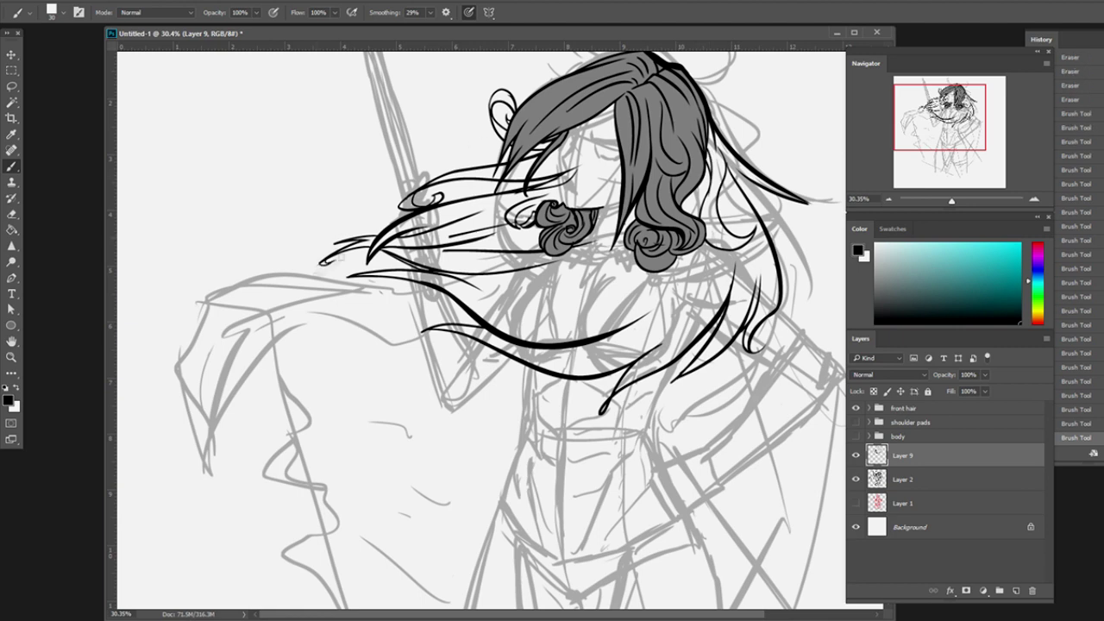
pyautogui.moveTo(749, 334); pyautogui.dragTo(760, 348)
pyautogui.moveTo(617, 276); pyautogui.dragTo(487, 303)
pyautogui.moveTo(621, 252); pyautogui.dragTo(518, 297)
pyautogui.moveTo(722, 188); pyautogui.dragTo(707, 234)
# Erase the crossing lines at the wind-blown hair tips and redraw them as clean pointed and hooked ends.
pyautogui.press('e')
pyautogui.moveTo(338, 259); pyautogui.dragTo(319, 271)
pyautogui.moveTo(380, 238); pyautogui.dragTo(371, 260)
pyautogui.moveTo(331, 258); pyautogui.dragTo(319, 266)
pyautogui.press('b')
pyautogui.moveTo(362, 235)
pyautogui.mouseDown()
pyautogui.moveTo(345, 241)
pyautogui.moveTo(370, 260)
pyautogui.mouseUp()
pyautogui.moveTo(385, 250); pyautogui.dragTo(369, 262)
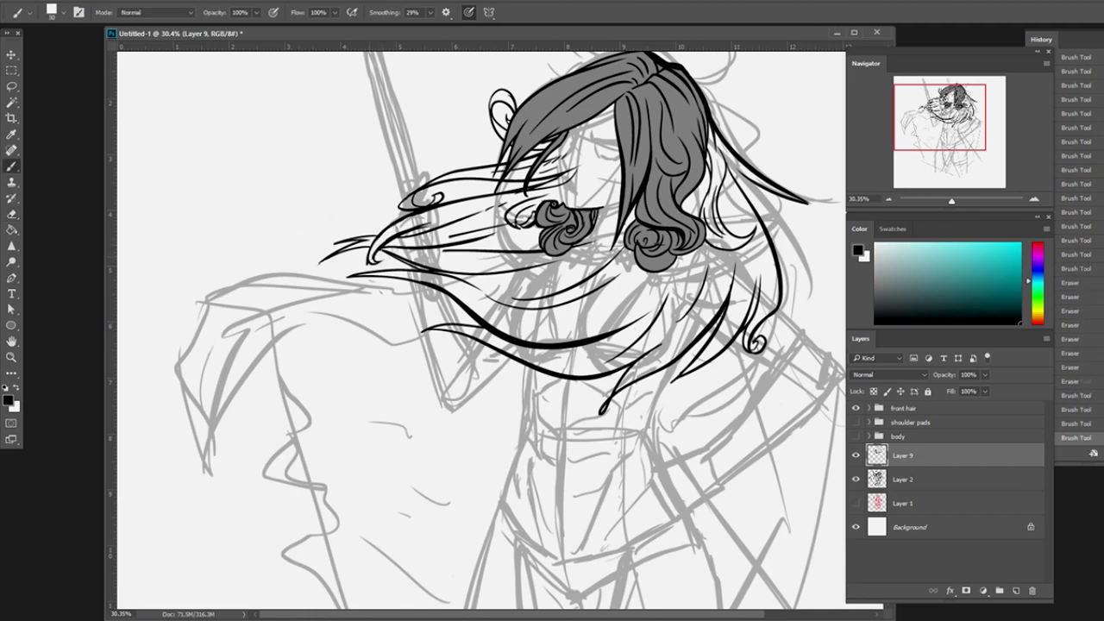
# Add more strand lines to the lower back hair and a curved, tapering lock behind the shoulder.
pyautogui.moveTo(604, 328); pyautogui.dragTo(455, 335)
pyautogui.moveTo(630, 203); pyautogui.dragTo(672, 265)
pyautogui.press('e')
pyautogui.press('b')
pyautogui.moveTo(603, 186)
pyautogui.mouseDown()
pyautogui.moveTo(664, 228)
pyautogui.moveTo(659, 214)
pyautogui.mouseUp()
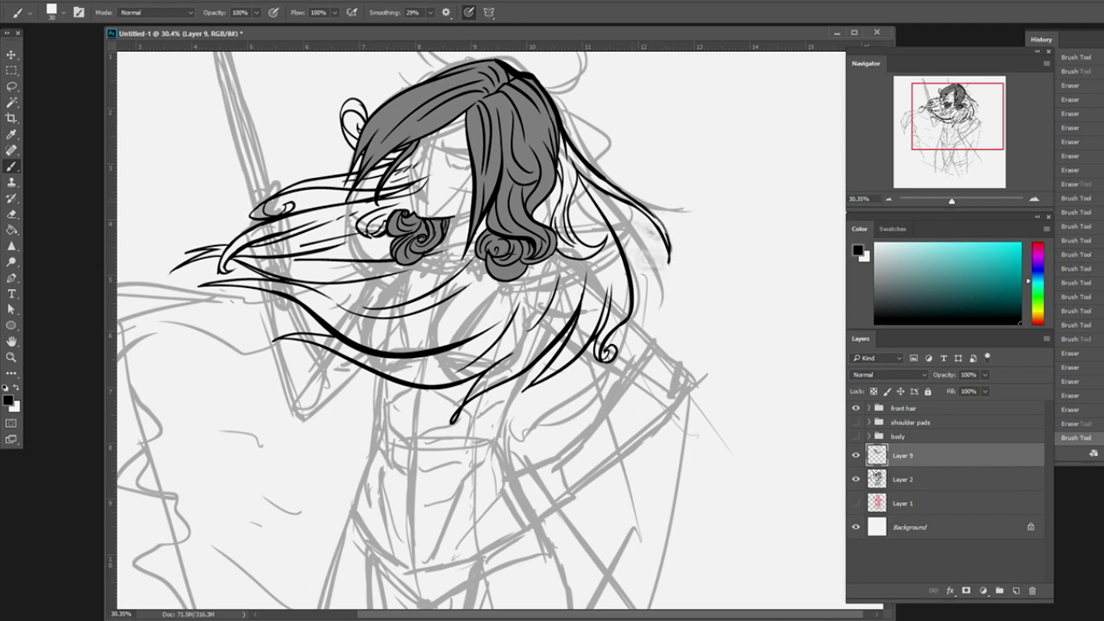
# Erase stray line ends in the back hair, toggling the front hair group's visibility to check the overlap.
pyautogui.press('e')
pyautogui.moveTo(661, 256); pyautogui.dragTo(673, 283)
pyautogui.click(855, 408)
pyautogui.moveTo(483, 259); pyautogui.dragTo(467, 315)
pyautogui.click(856, 408)
pyautogui.click(855, 408)
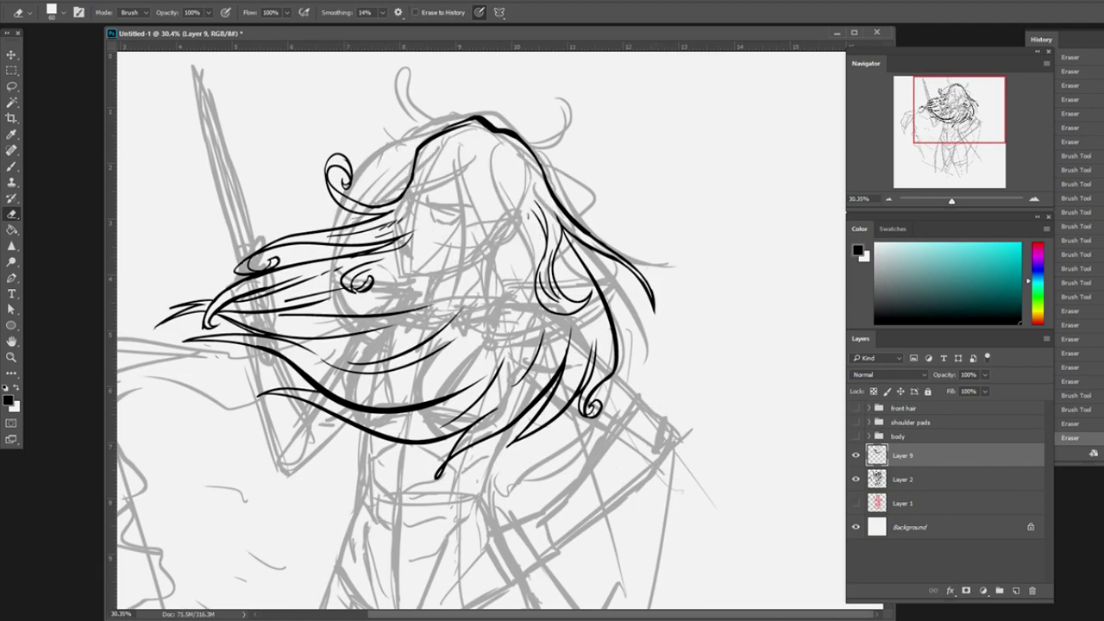
# Select the back hair by inverting the background selection and fill it with a darker grey on a new layer beneath its lines.
pyautogui.press('w')
pyautogui.click(733, 172)
pyautogui.hotkey('ctrl', 'shift', 'i')
pyautogui.keyDown('ctrl'); pyautogui.click(1016, 591); pyautogui.keyUp('ctrl')
pyautogui.press('g')
pyautogui.click(875, 287)
pyautogui.click(431, 323)
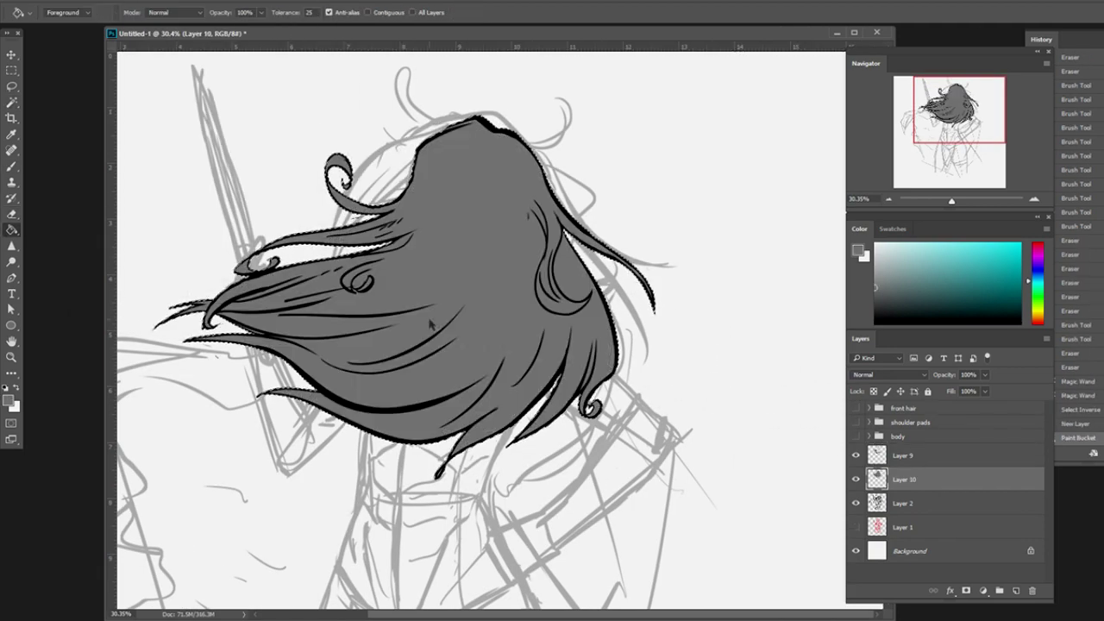
# Group the back hair line and fill layers as back hair, deselect, and show the other figure groups again.
pyautogui.click(999, 591)
pyautogui.doubleClick(903, 450)
pyautogui.write('back hair')
pyautogui.press('Return')
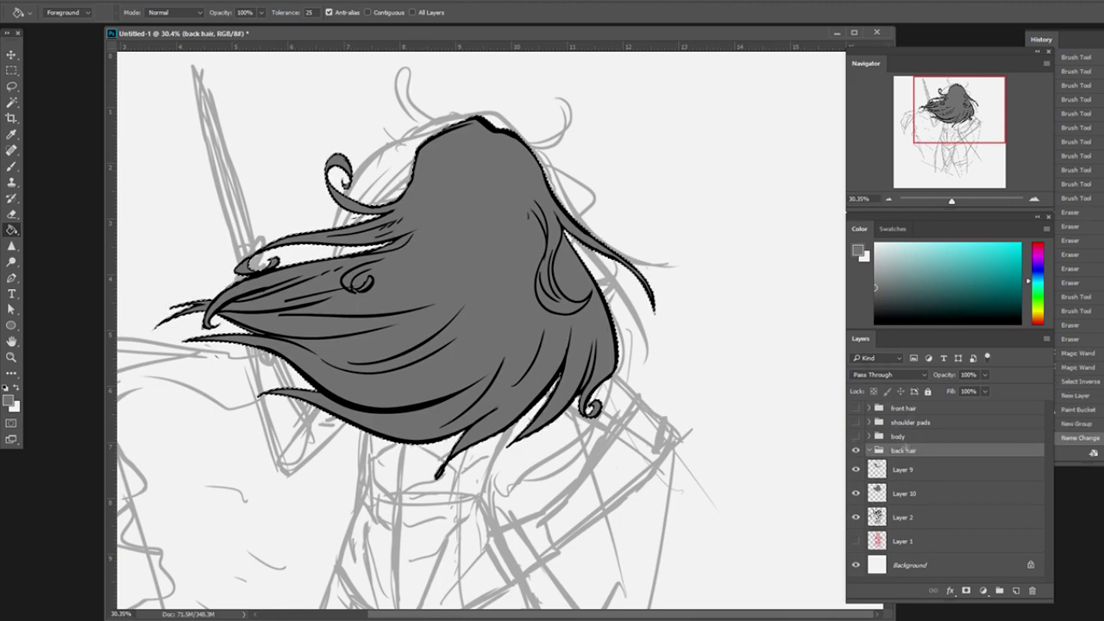
pyautogui.hotkey('ctrl', 'd')
pyautogui.keyDown('shift'); pyautogui.click(903, 493); pyautogui.keyUp('shift')
pyautogui.moveTo(903, 493); pyautogui.dragTo(903, 451)
pyautogui.moveTo(855, 408); pyautogui.dragTo(855, 436)
pyautogui.press('z')
pyautogui.moveTo(483, 328); pyautogui.dragTo(414, 327)
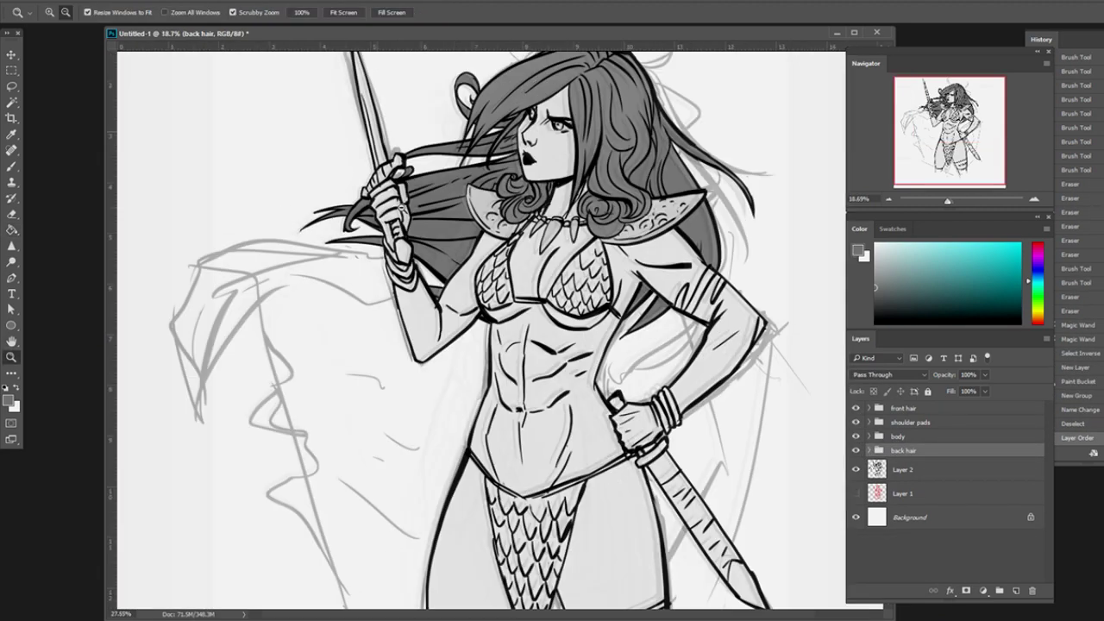
# Hide both hair groups, add a new layer beneath the body, and ink the upper and inner edges of the billowing cape.
pyautogui.scroll(2, 483, 328)
pyautogui.click(855, 450)
pyautogui.click(855, 408)
pyautogui.click(1016, 591)
pyautogui.press('b')
pyautogui.moveTo(202, 461); pyautogui.dragTo(165, 388)
pyautogui.moveTo(165, 388)
pyautogui.mouseDown()
pyautogui.moveTo(212, 294)
pyautogui.moveTo(386, 285)
pyautogui.mouseUp()
pyautogui.moveTo(412, 285); pyautogui.dragTo(479, 266)
pyautogui.moveTo(230, 471)
pyautogui.mouseDown()
pyautogui.moveTo(213, 390)
pyautogui.moveTo(395, 338)
pyautogui.moveTo(476, 285)
pyautogui.mouseUp()
# Ink the cape's ragged, torn edge from the billowing end down toward the legs.
pyautogui.moveTo(257, 340)
pyautogui.mouseDown()
pyautogui.moveTo(270, 488)
pyautogui.moveTo(308, 472)
pyautogui.mouseUp()
pyautogui.scroll(-4, 309, 472)
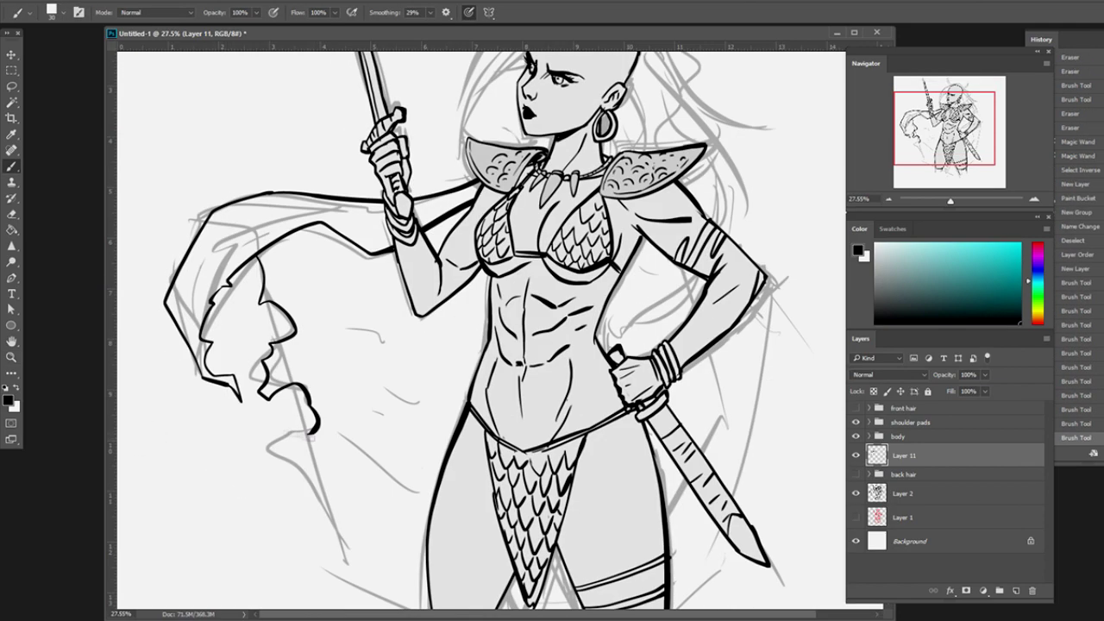
pyautogui.moveTo(268, 432); pyautogui.dragTo(319, 513)
pyautogui.scroll(-6, 319, 513)
pyautogui.moveTo(285, 393); pyautogui.dragTo(323, 424)
pyautogui.moveTo(320, 424)
pyautogui.mouseDown()
pyautogui.moveTo(367, 499)
pyautogui.moveTo(388, 501)
pyautogui.moveTo(500, 453)
pyautogui.mouseUp()
# Hide the body group and ink the cape's hem, shoulder line, outer edge behind the bent arm and long inner folds.
pyautogui.click(855, 435)
pyautogui.scroll(-1, 500, 453)
pyautogui.moveTo(506, 432); pyautogui.dragTo(449, 599)
pyautogui.moveTo(660, 549)
pyautogui.mouseDown()
pyautogui.moveTo(683, 338)
pyautogui.moveTo(602, 196)
pyautogui.mouseUp()
pyautogui.moveTo(472, 209)
pyautogui.mouseDown()
pyautogui.moveTo(595, 189)
pyautogui.moveTo(615, 483)
pyautogui.mouseUp()
pyautogui.moveTo(595, 200); pyautogui.dragTo(638, 488)
pyautogui.moveTo(389, 345); pyautogui.dragTo(466, 281)
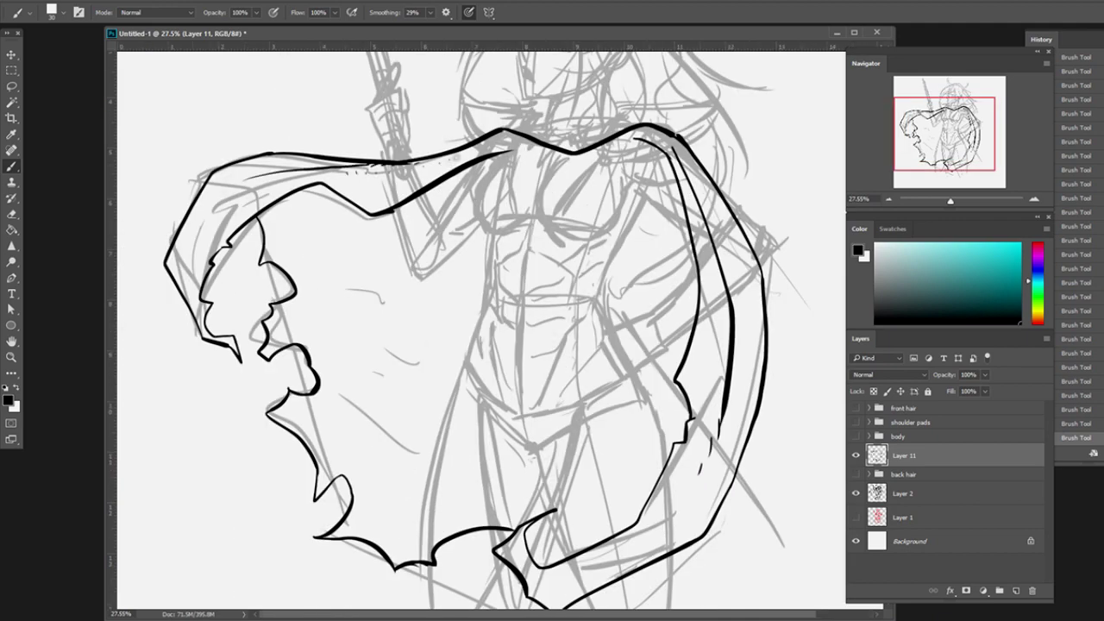
# Add fold hatching to the billowing end of the cape and a jagged torn piece along its ragged edge.
pyautogui.moveTo(204, 232); pyautogui.dragTo(252, 179)
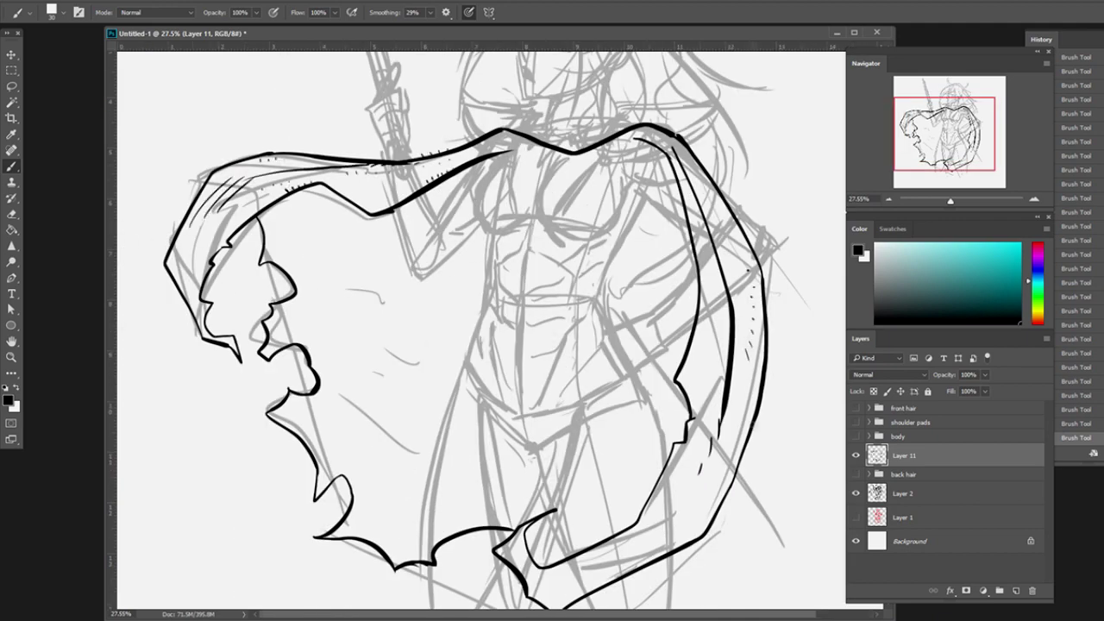
pyautogui.scroll(-3, 481, 328)
pyautogui.moveTo(325, 280); pyautogui.dragTo(297, 298)
pyautogui.scroll(2, 324, 280)
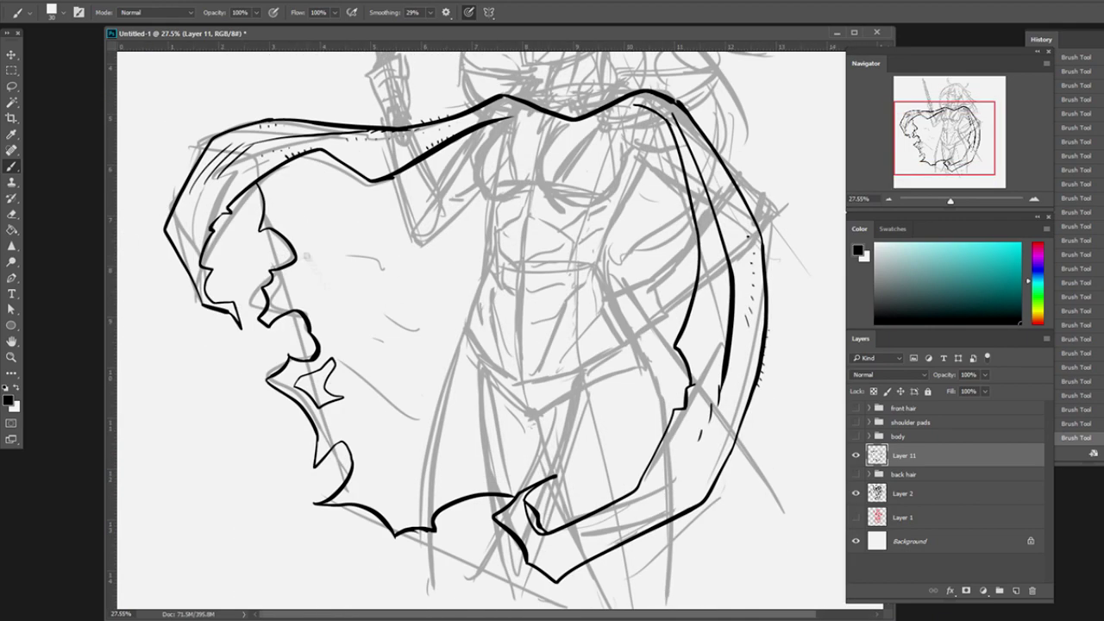
# Ink long, pointed fold lines across the billowing side of the cape, running from the torso toward the torn edge.
pyautogui.moveTo(439, 257); pyautogui.dragTo(525, 172)
pyautogui.moveTo(321, 295)
pyautogui.mouseDown()
pyautogui.moveTo(522, 252)
pyautogui.moveTo(390, 362)
pyautogui.mouseUp()
pyautogui.moveTo(461, 337); pyautogui.dragTo(357, 467)
pyautogui.moveTo(508, 158); pyautogui.dragTo(297, 259)
pyautogui.moveTo(520, 153); pyautogui.dragTo(380, 219)
pyautogui.scroll(2, 483, 328)
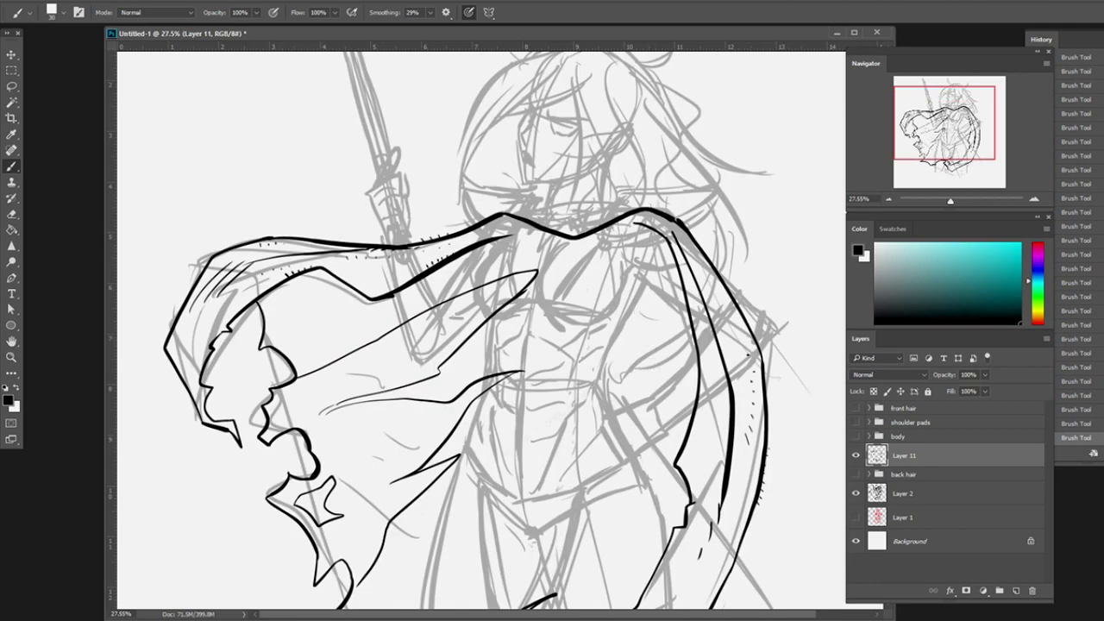
# Ink pointed folds above the cape's hem and slim folds behind the bent arm, with short hatching across the fabric.
pyautogui.scroll(-2, 483, 327)
pyautogui.moveTo(423, 507); pyautogui.dragTo(550, 403)
pyautogui.moveTo(594, 499); pyautogui.dragTo(614, 404)
pyautogui.moveTo(660, 250); pyautogui.dragTo(688, 392)
pyautogui.moveTo(639, 185); pyautogui.dragTo(656, 235)
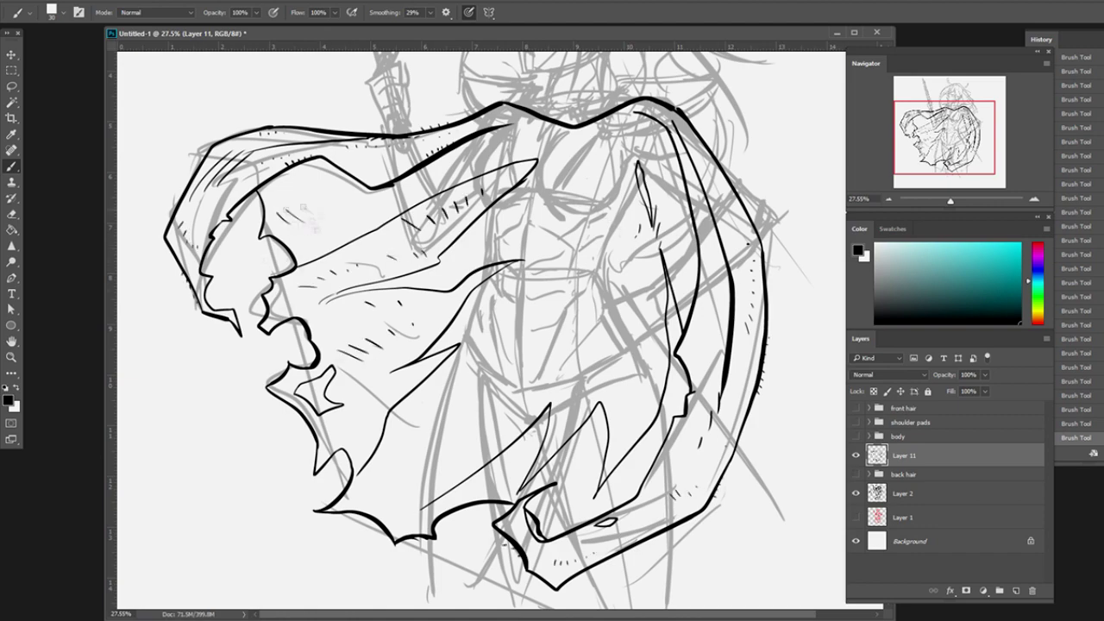
pyautogui.scroll(1, 463, 446)
pyautogui.scroll(-3, 432, 436)
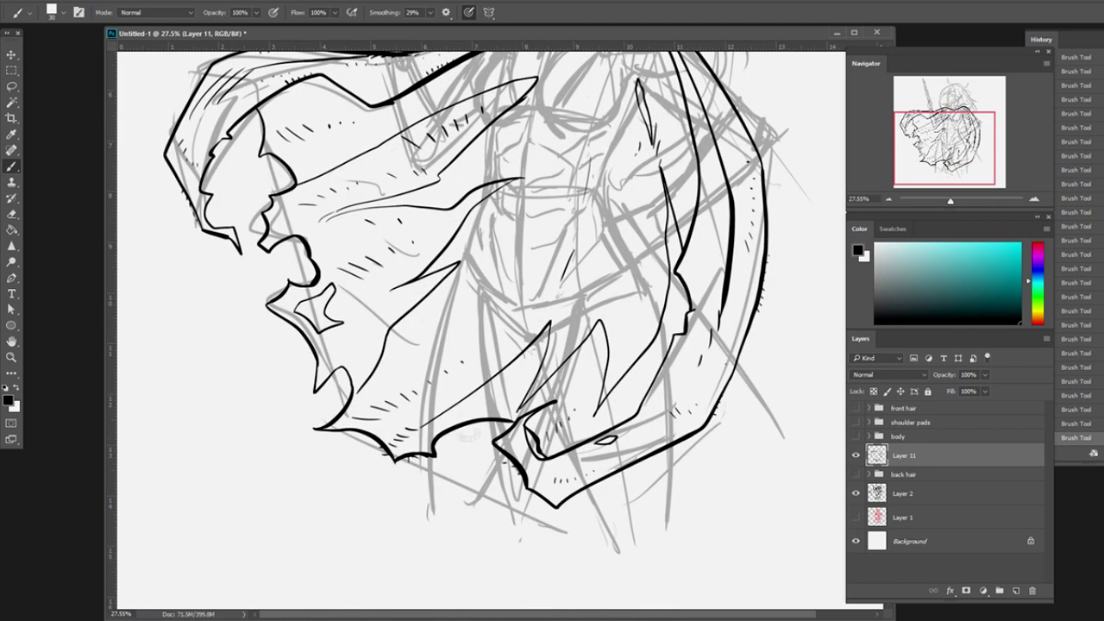
# Select the cape's silhouette by inverting a Magic Wand selection of the outside, and fill it dark grey on a new layer.
pyautogui.scroll(3, 483, 328)
pyautogui.press('z')
pyautogui.moveTo(483, 327); pyautogui.dragTo(414, 328)
pyautogui.click(856, 407)
pyautogui.click(855, 475)
pyautogui.click(856, 407)
pyautogui.click(856, 474)
pyautogui.press('w')
pyautogui.click(759, 345)
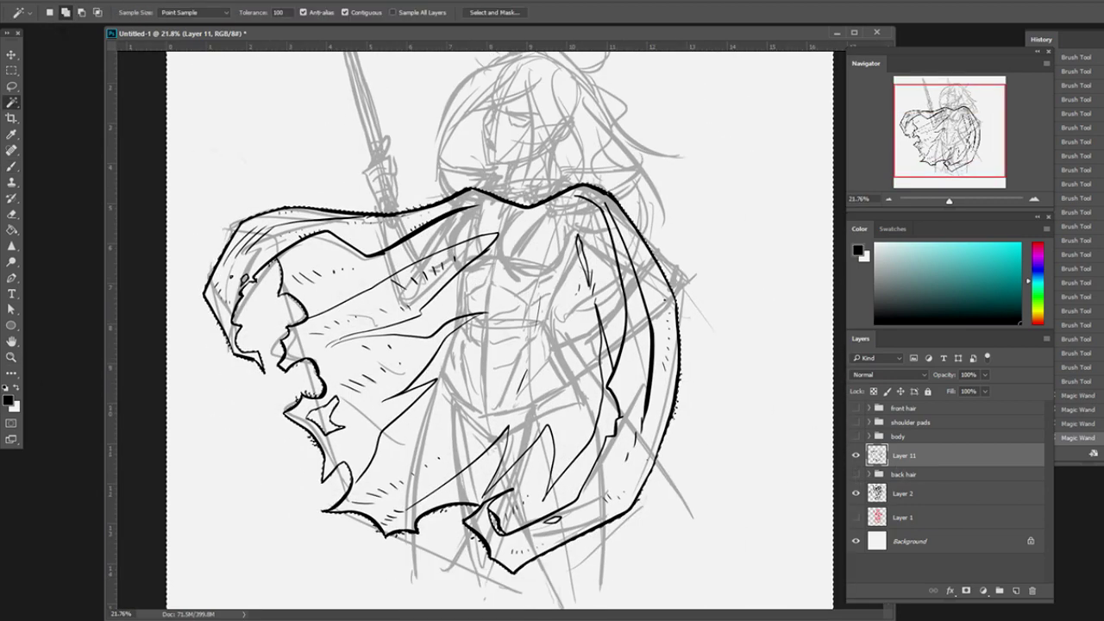
pyautogui.hotkey('ctrl', 'shift', 'i')
pyautogui.click(1016, 590)
pyautogui.press('g')
pyautogui.click(483, 362)
# Group the cape's line and fill layers under the name "cape" and clear the selection.
pyautogui.hotkey('ctrl', 'g')
pyautogui.doubleClick(897, 450)
pyautogui.write('cape')
pyautogui.press('Return')
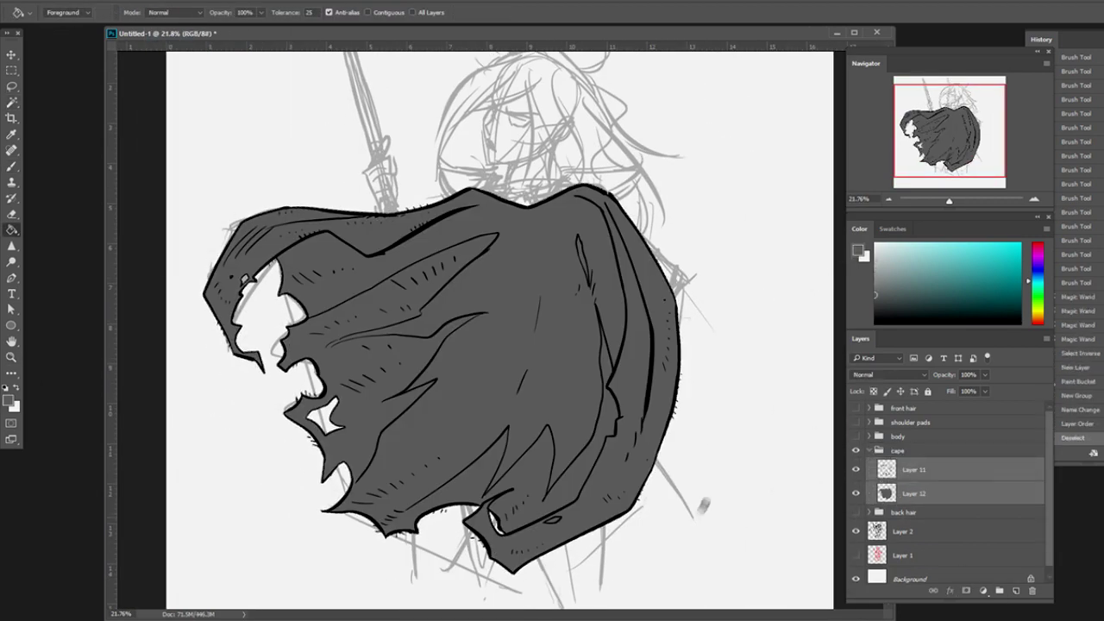
pyautogui.hotkey('ctrl', 'd')
# Show the front hair, shoulder pads, body and back hair groups and hide the rough sketch layer.
pyautogui.click(856, 464)
pyautogui.click(855, 407)
pyautogui.click(856, 421)
pyautogui.click(856, 435)
pyautogui.click(855, 483)
pyautogui.click(856, 507)
pyautogui.press('z')
pyautogui.press('Escape')
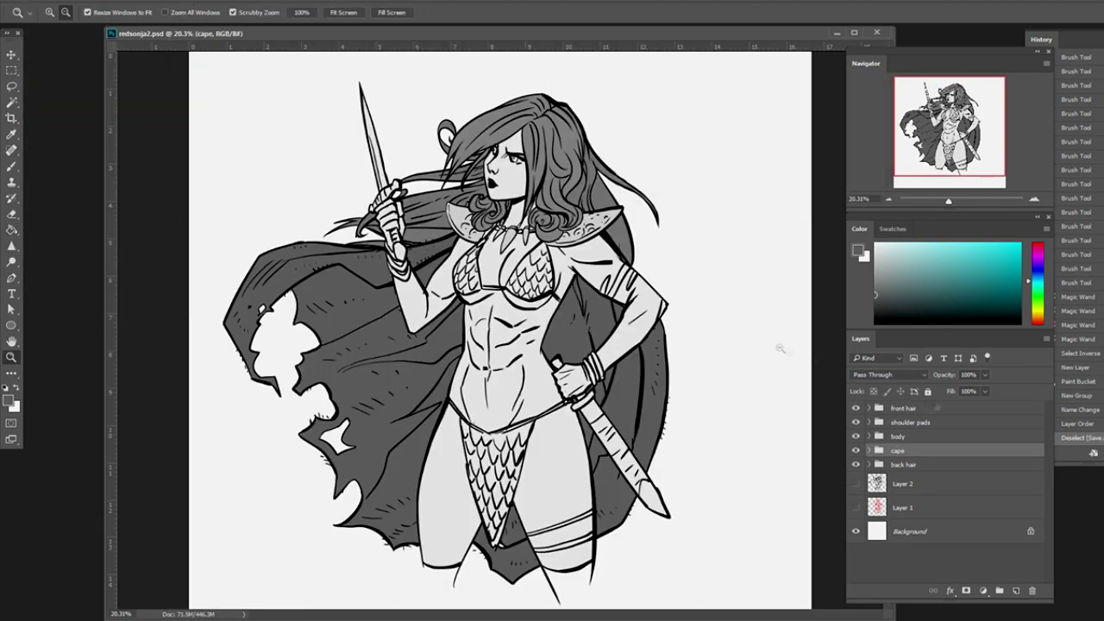
# Add a clipped layer at 34% fill above the body's grey fill and paint shadows on the face, chest and ribs.
pyautogui.click(869, 436)
pyautogui.hotkey('ctrl', 'shift', 'n')
pyautogui.hotkey('ctrl', 'alt', 'g')
pyautogui.hotkey('shift', '3')
pyautogui.hotkey('shift', '4')
pyautogui.press('b')
pyautogui.moveTo(490, 136)
pyautogui.mouseDown()
pyautogui.moveTo(521, 162)
pyautogui.moveTo(523, 211)
pyautogui.mouseUp()
pyautogui.moveTo(508, 158)
pyautogui.mouseDown()
pyautogui.moveTo(524, 172)
pyautogui.moveTo(533, 228)
pyautogui.moveTo(494, 312)
pyautogui.moveTo(551, 310)
pyautogui.moveTo(583, 261)
pyautogui.mouseUp()
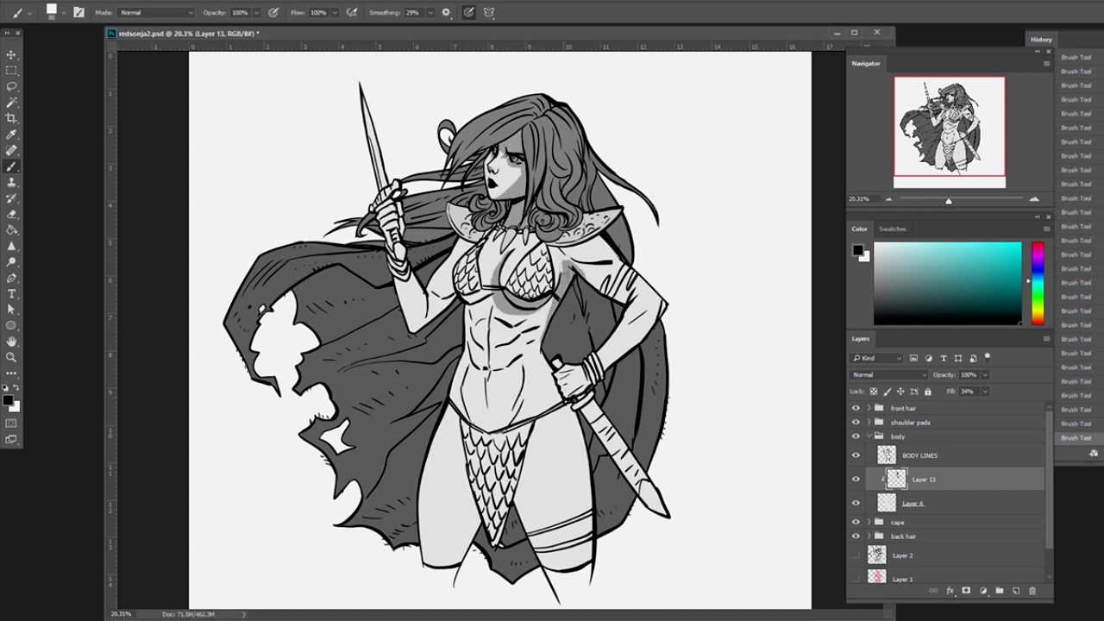
pyautogui.moveTo(481, 326); pyautogui.dragTo(524, 319)
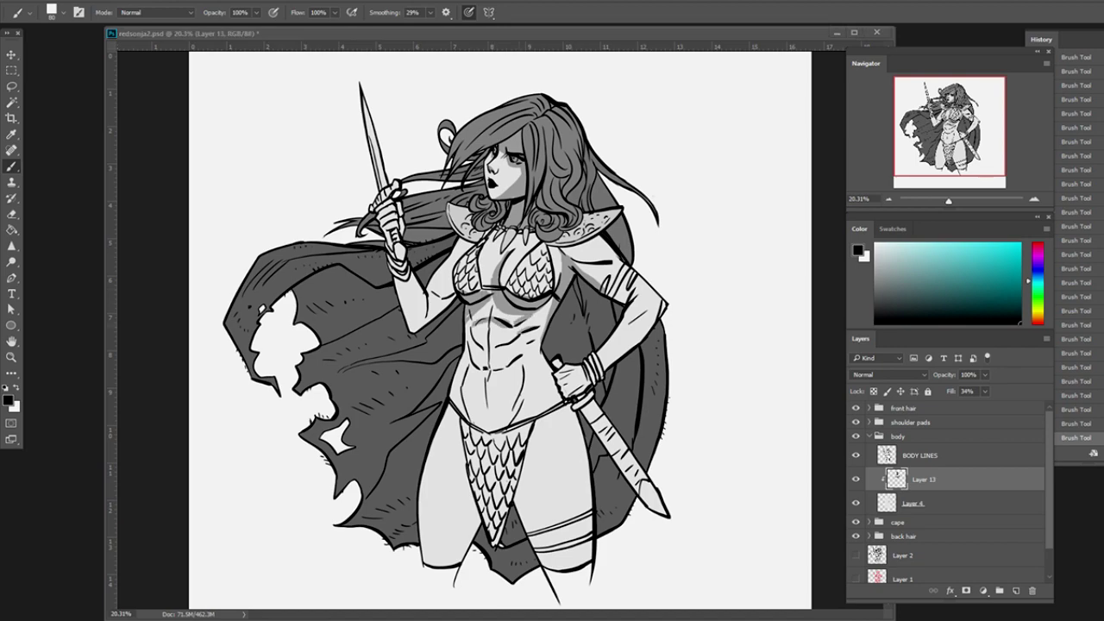
# Switch to the Photos windows, look through the anime shading references and close them.
pyautogui.hotkey('alt', 'Tab')
pyautogui.press('Right')
pyautogui.hotkey('alt', 'Tab')
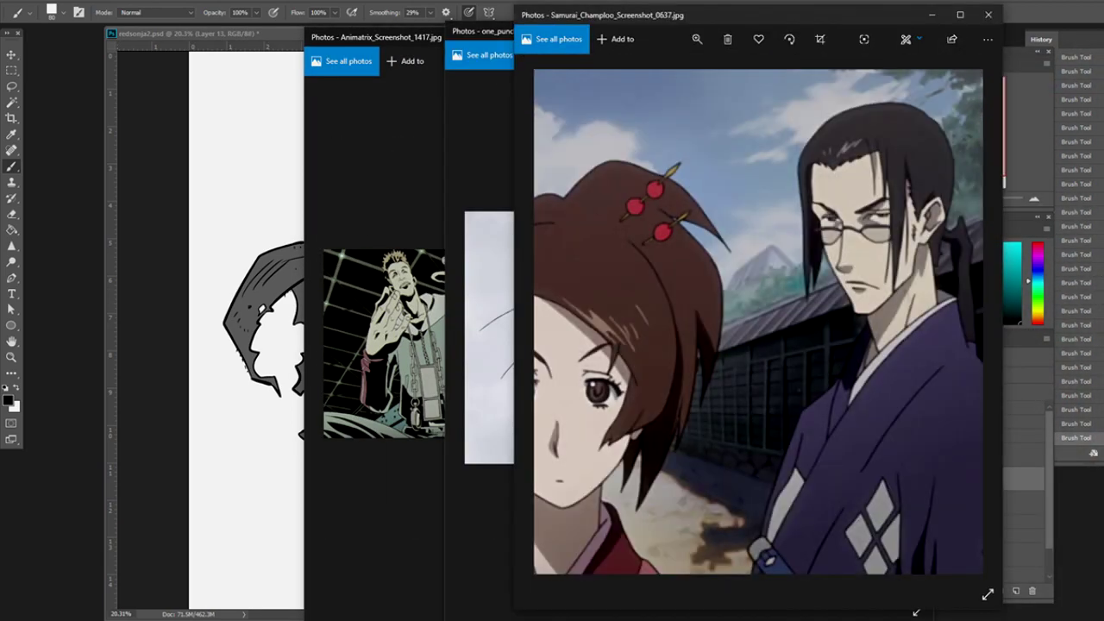
pyautogui.press('Right')
pyautogui.press('Right')
pyautogui.hotkey('alt', 'F4')
pyautogui.hotkey('alt', 'F4')
pyautogui.press('Right')
pyautogui.hotkey('alt', 'F4')
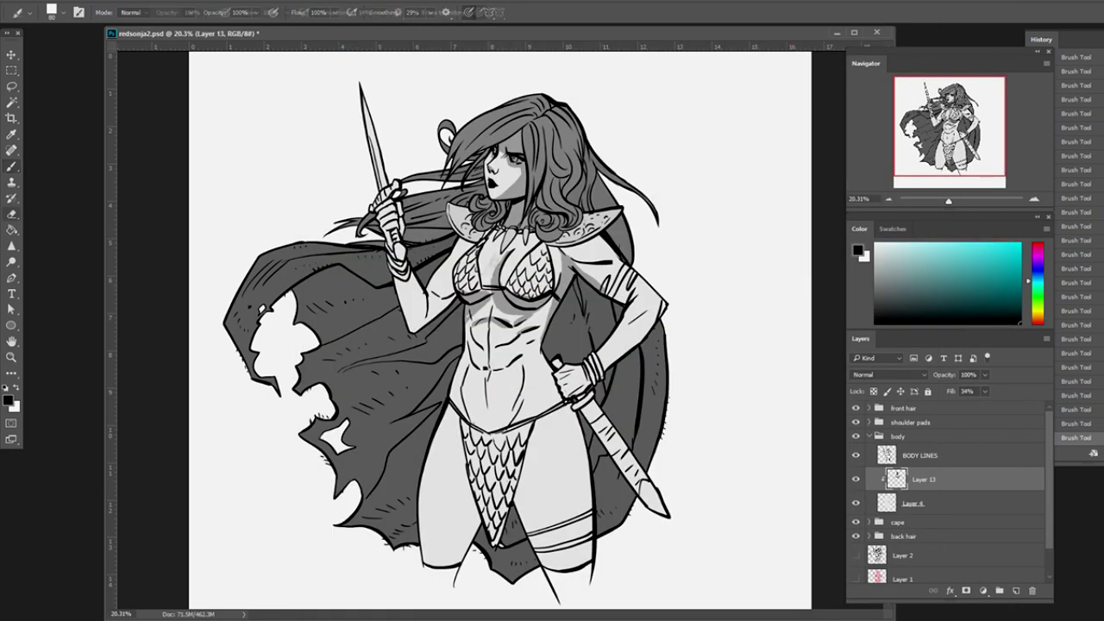
# Rework the chest shadows and shade the upper abdomen, raised elbow and inner thighs.
pyautogui.moveTo(488, 289)
pyautogui.mouseDown()
pyautogui.moveTo(524, 297)
pyautogui.moveTo(578, 246)
pyautogui.mouseUp()
pyautogui.moveTo(529, 318)
pyautogui.mouseDown()
pyautogui.moveTo(449, 274)
pyautogui.moveTo(490, 319)
pyautogui.mouseUp()
pyautogui.moveTo(402, 297); pyautogui.dragTo(412, 309)
pyautogui.moveTo(522, 436); pyautogui.dragTo(535, 561)
pyautogui.moveTo(470, 484); pyautogui.dragTo(431, 562)
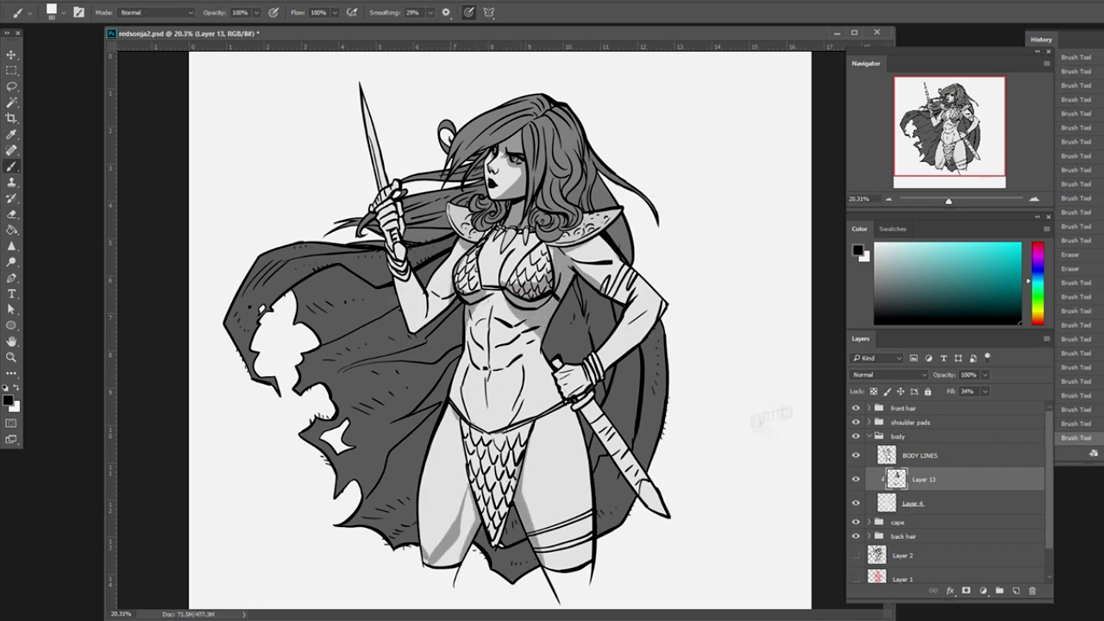
# Erase the lower-belly contours from the body's line layer and paint shadows around the hips and abdominal muscles on the shadow layer.
pyautogui.hotkey('alt', ']')
pyautogui.press('e')
pyautogui.moveTo(513, 358); pyautogui.dragTo(516, 423)
pyautogui.moveTo(467, 367)
pyautogui.mouseDown()
pyautogui.moveTo(489, 405)
pyautogui.moveTo(492, 376)
pyautogui.moveTo(468, 421)
pyautogui.mouseUp()
pyautogui.hotkey('alt', '[')
pyautogui.press('b')
pyautogui.moveTo(525, 401); pyautogui.dragTo(528, 426)
pyautogui.moveTo(533, 345)
pyautogui.mouseDown()
pyautogui.moveTo(505, 367)
pyautogui.moveTo(526, 379)
pyautogui.mouseUp()
pyautogui.moveTo(483, 345); pyautogui.dragTo(466, 372)
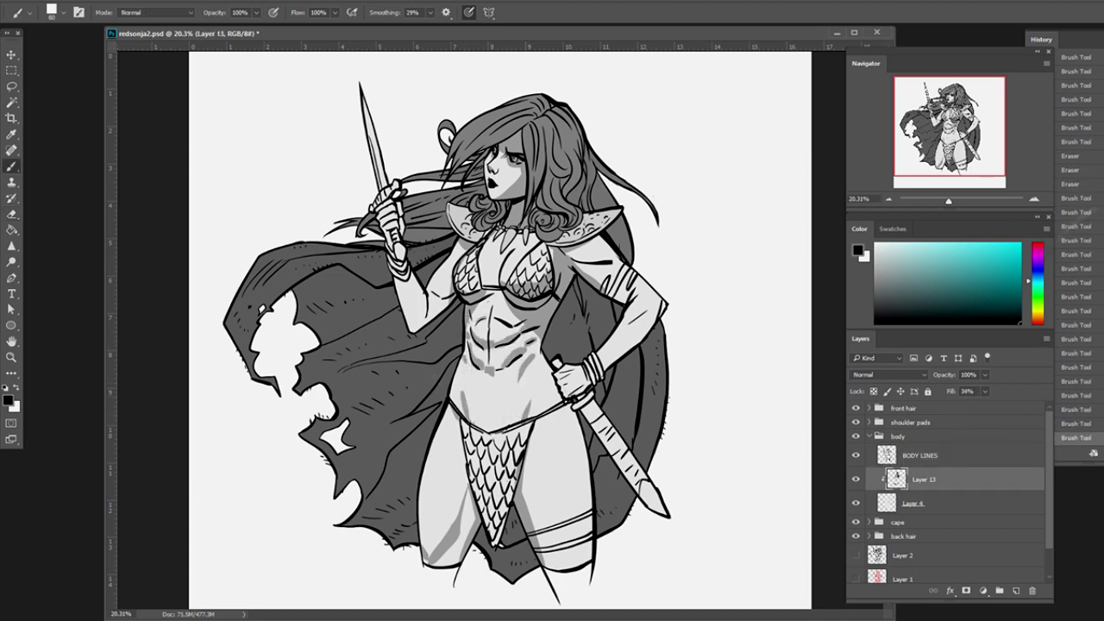
# Open the green snake picture as a reference and shade the raised sword hand, wrist, forearm and upper arm.
pyautogui.hotkey('alt', 'f')
pyautogui.click(251, 106)
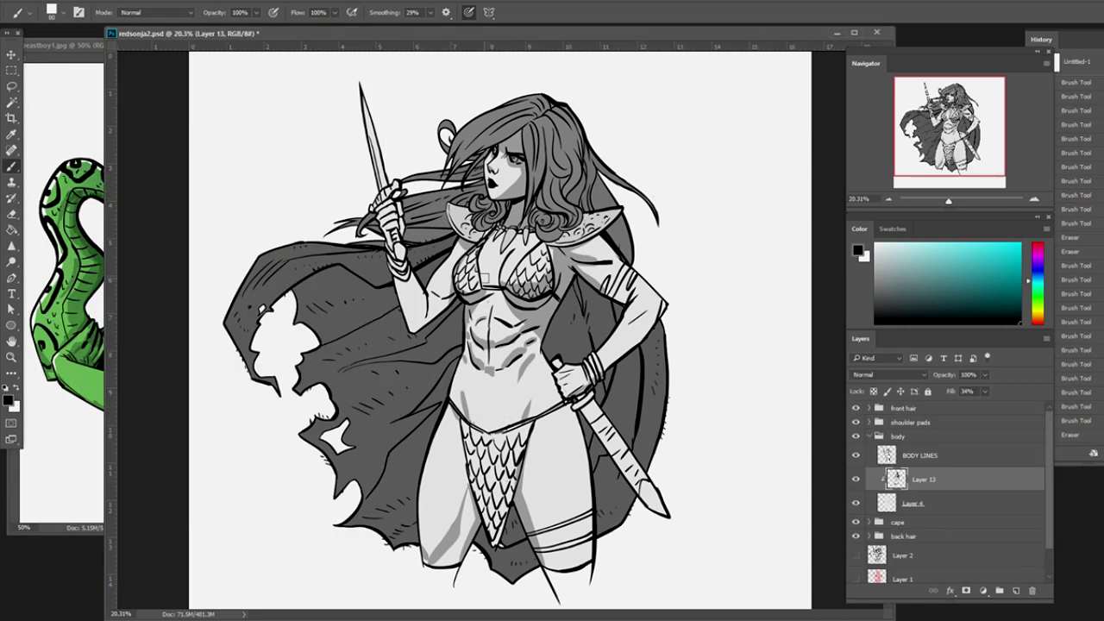
pyautogui.moveTo(392, 216); pyautogui.dragTo(403, 236)
pyautogui.moveTo(388, 241)
pyautogui.mouseDown()
pyautogui.moveTo(414, 332)
pyautogui.moveTo(393, 274)
pyautogui.mouseUp()
pyautogui.moveTo(429, 271); pyautogui.dragTo(414, 322)
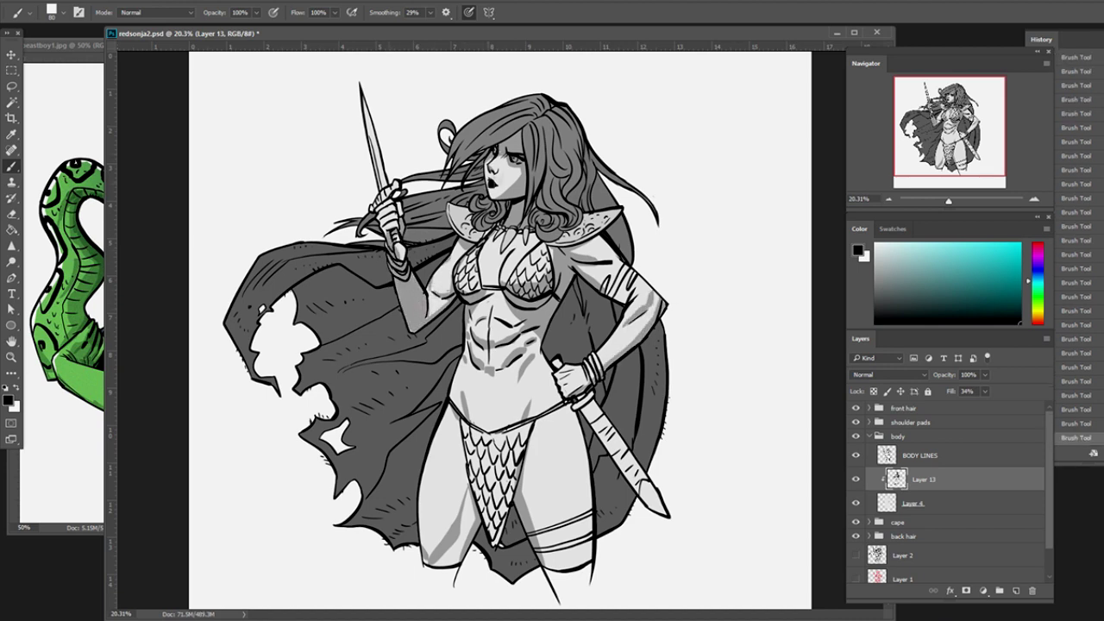
# Add a clipped layer beneath the body shadows and paint the skin muted brown, the scale bikini off-white, and the bands and hilts tan.
pyautogui.hotkey('ctrl', 'alt', 'shift', 'n')
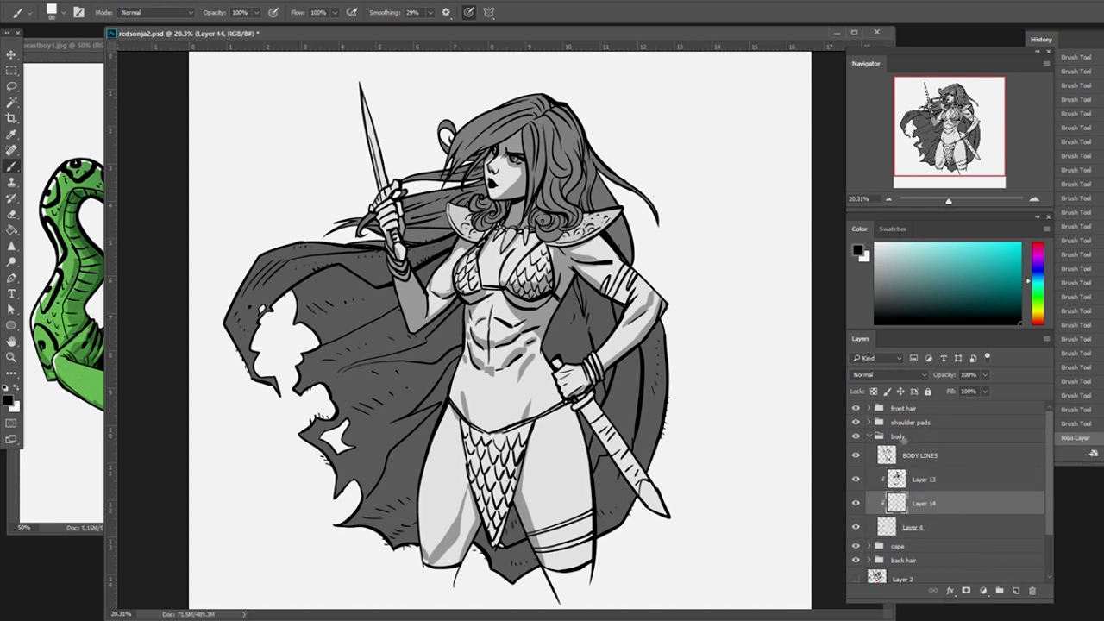
pyautogui.moveTo(432, 552)
pyautogui.mouseDown()
pyautogui.moveTo(621, 284)
pyautogui.moveTo(414, 258)
pyautogui.moveTo(388, 198)
pyautogui.mouseUp()
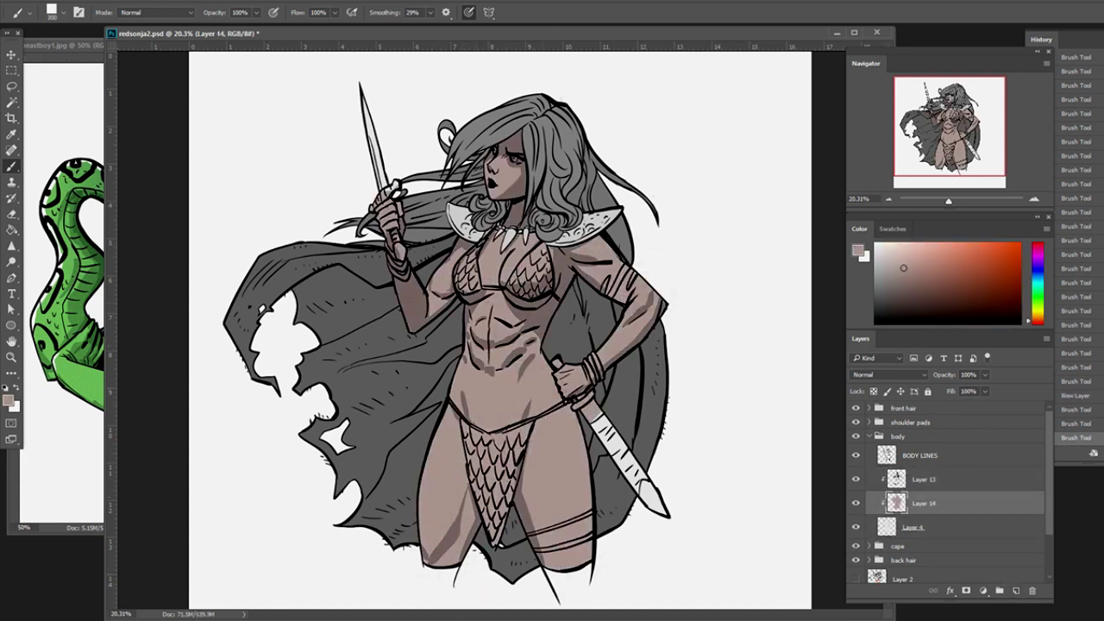
pyautogui.moveTo(1035, 321); pyautogui.dragTo(1035, 315)
pyautogui.click(885, 270)
pyautogui.click(885, 257)
pyautogui.moveTo(466, 440)
pyautogui.mouseDown()
pyautogui.moveTo(491, 544)
pyautogui.moveTo(530, 423)
pyautogui.mouseUp()
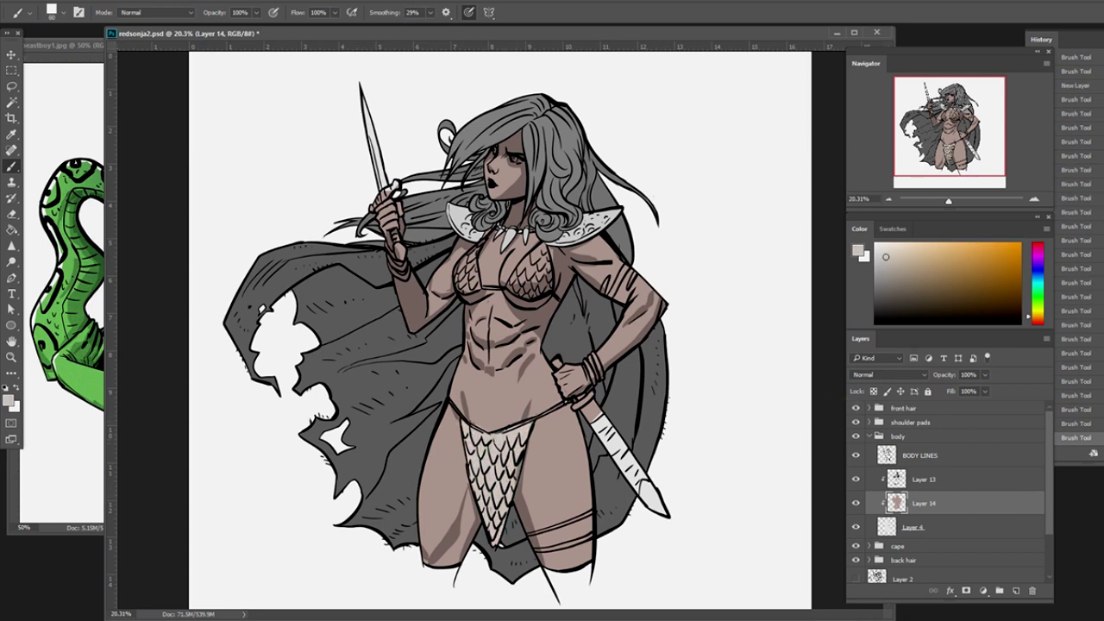
pyautogui.moveTo(526, 250); pyautogui.dragTo(529, 295)
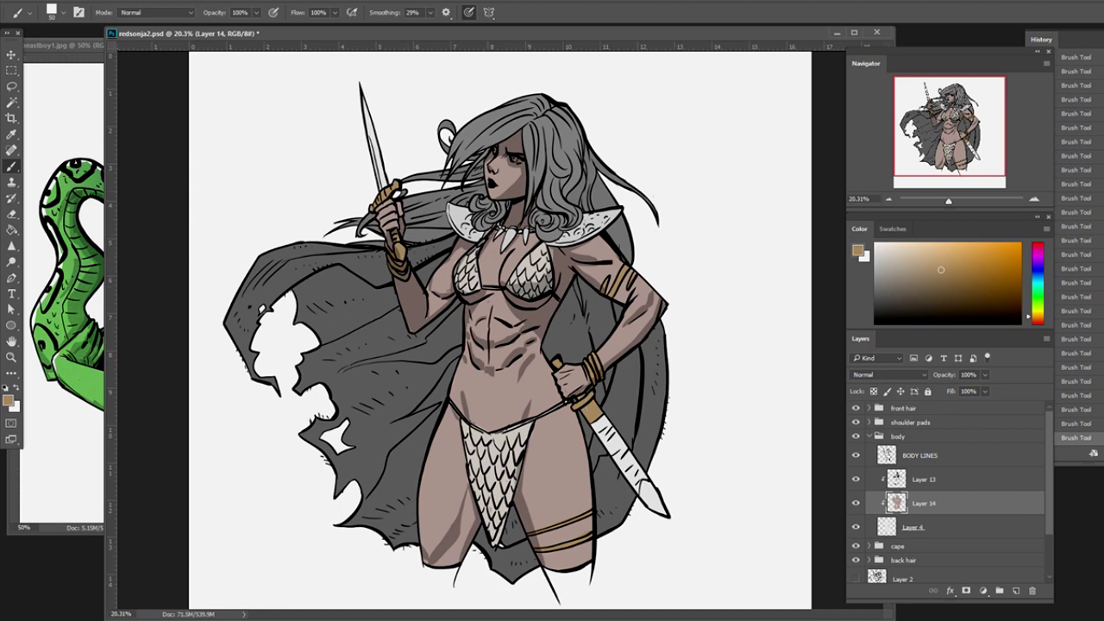
# In the shoulder pads group, add a clipped layer at 37% fill and paint shadows on both pads and the necklace teeth.
pyautogui.click(869, 436)
pyautogui.click(870, 422)
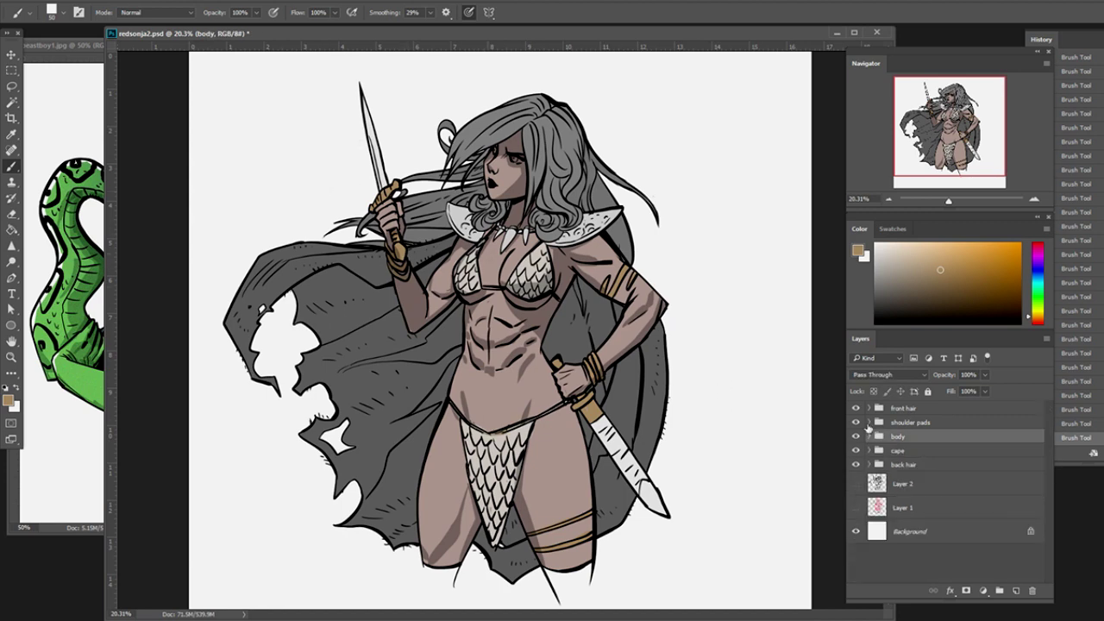
pyautogui.click(914, 489)
pyautogui.hotkey('ctrl', 'shift', 'n')
pyautogui.hotkey('ctrl', 'alt', 'g')
pyautogui.moveTo(984, 391); pyautogui.dragTo(946, 410)
pyautogui.moveTo(548, 242); pyautogui.dragTo(597, 216)
pyautogui.moveTo(464, 216)
pyautogui.mouseDown()
pyautogui.moveTo(485, 241)
pyautogui.moveTo(533, 235)
pyautogui.mouseUp()
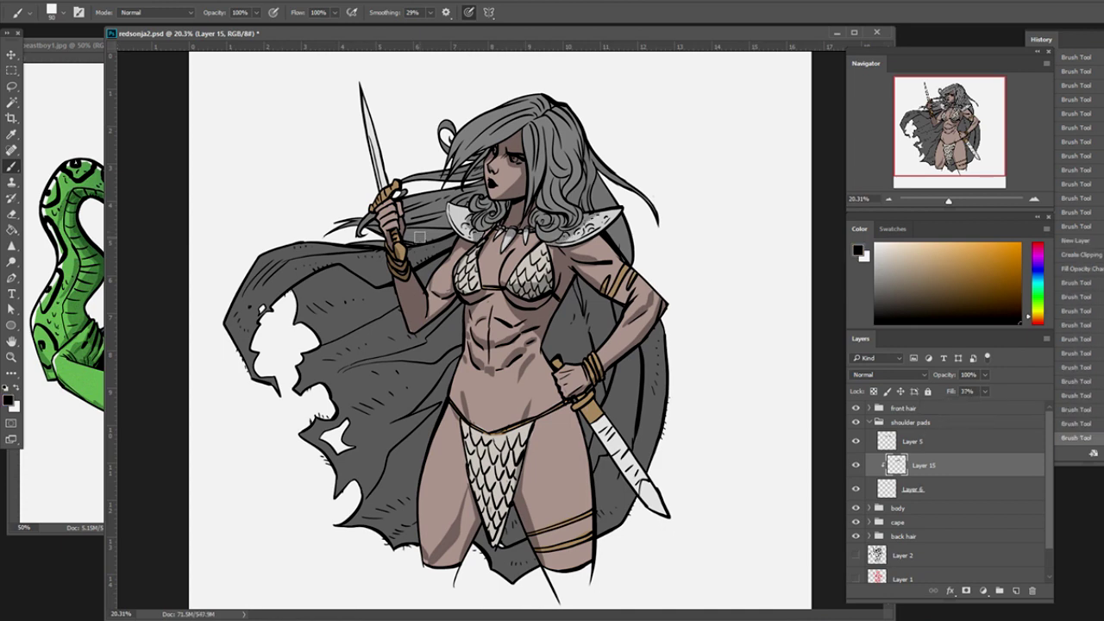
# Add a clipped layer at 40% fill above the cape's grey fill and shade the folds behind the bent arm.
pyautogui.click(869, 522)
pyautogui.scroll(-1, 949, 518)
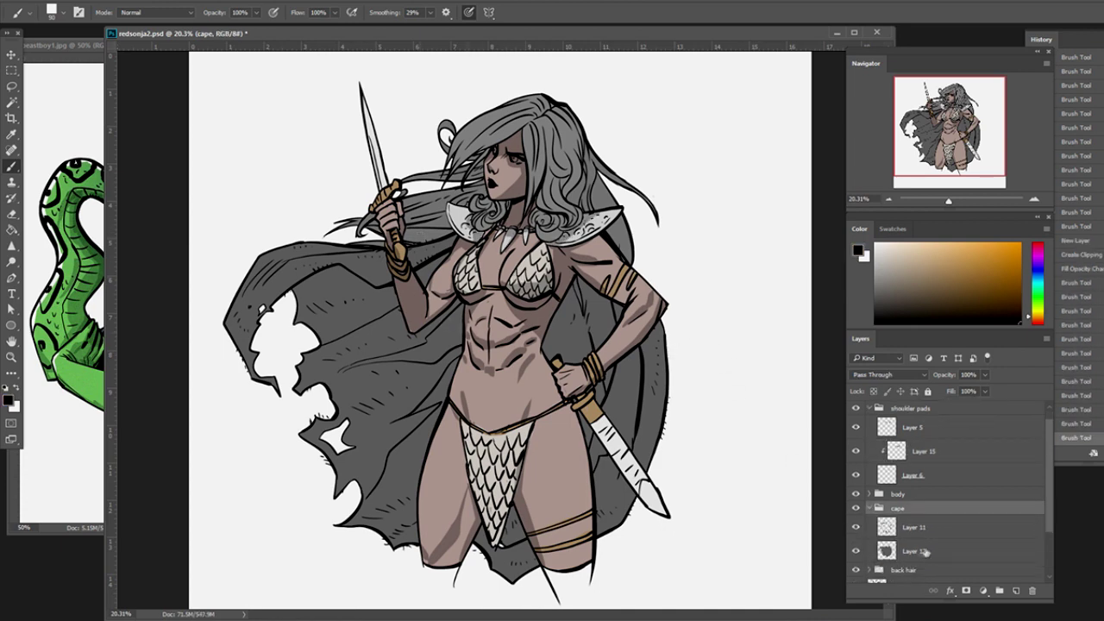
pyautogui.click(915, 551)
pyautogui.hotkey('ctrl', 'shift', 'n')
pyautogui.hotkey('ctrl', 'alt', 'g')
pyautogui.moveTo(984, 391); pyautogui.dragTo(949, 411)
pyautogui.moveTo(585, 280); pyautogui.dragTo(608, 491)
pyautogui.moveTo(647, 336); pyautogui.dragTo(614, 522)
# Hide the body group and paint shadow over the cape's entire inner side out to the torn edge.
pyautogui.click(856, 493)
pyautogui.moveTo(517, 293); pyautogui.dragTo(595, 552)
pyautogui.moveTo(577, 259); pyautogui.dragTo(380, 285)
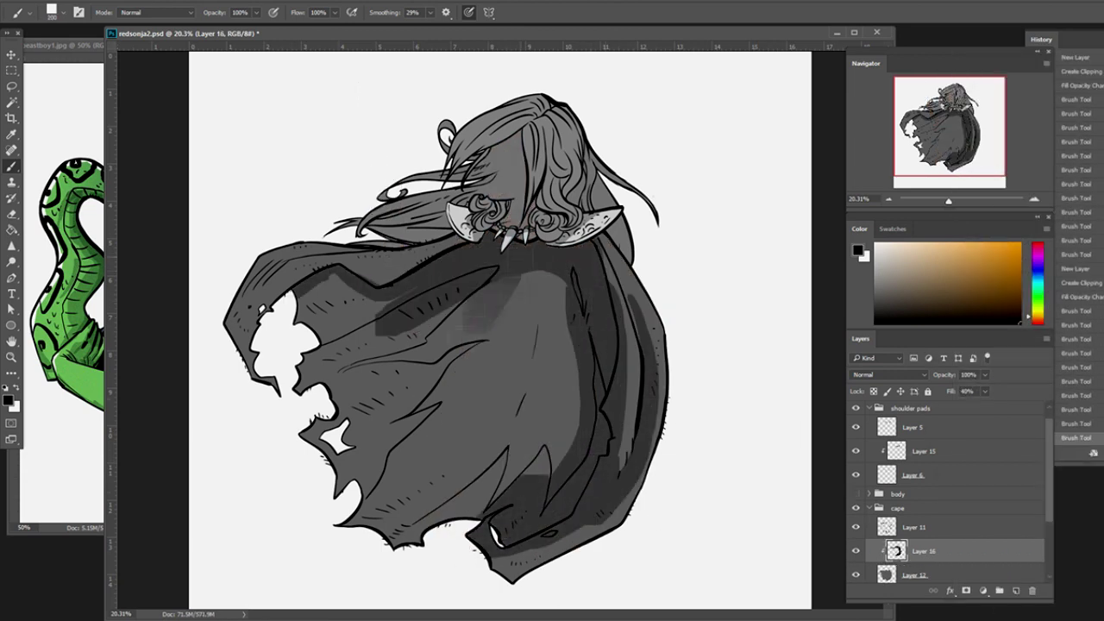
pyautogui.moveTo(518, 294); pyautogui.dragTo(311, 328)
pyautogui.moveTo(448, 259); pyautogui.dragTo(320, 440)
pyautogui.moveTo(534, 328); pyautogui.dragTo(388, 517)
# Add a second clipped cape layer at 45% fill and paint a darker shadow under the upper billowing fold.
pyautogui.hotkey('ctrl', 'shift', 'n')
pyautogui.hotkey('ctrl', 'alt', 'g')
pyautogui.moveTo(988, 391); pyautogui.dragTo(953, 409)
pyautogui.moveTo(345, 269); pyautogui.dragTo(289, 302)
pyautogui.moveTo(380, 306); pyautogui.dragTo(321, 344)
pyautogui.moveTo(388, 274); pyautogui.dragTo(301, 332)
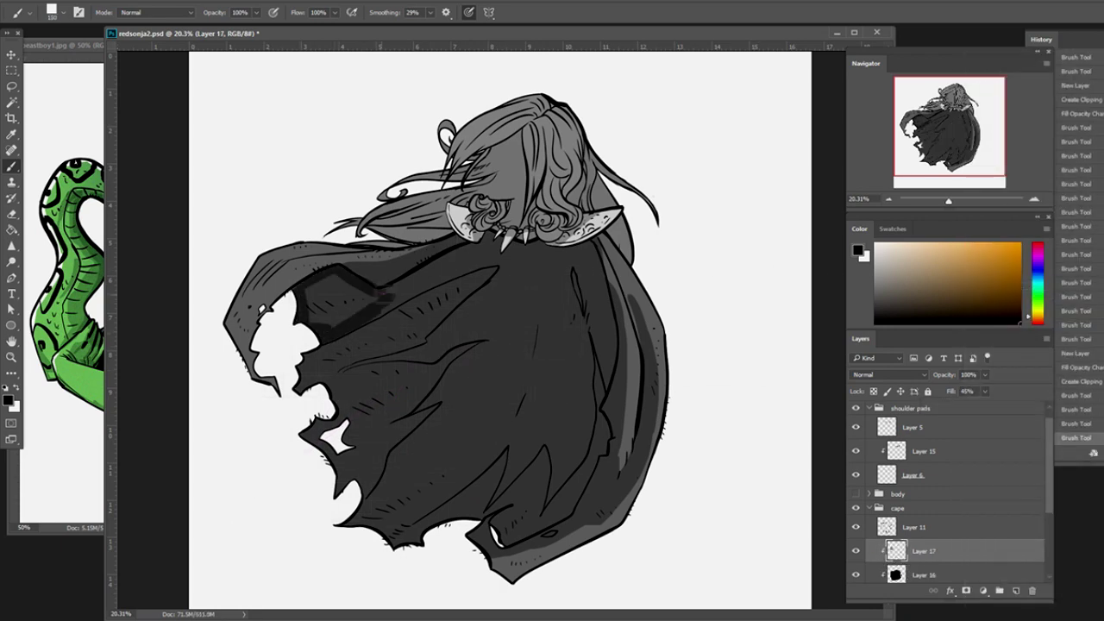
# Paint darker shadows along the cape's inner folds and behind the torso, and fill the remaining central area.
pyautogui.moveTo(500, 237); pyautogui.dragTo(336, 371)
pyautogui.moveTo(517, 320); pyautogui.dragTo(388, 422)
pyautogui.moveTo(492, 431); pyautogui.dragTo(354, 535)
pyautogui.moveTo(431, 371); pyautogui.dragTo(535, 518)
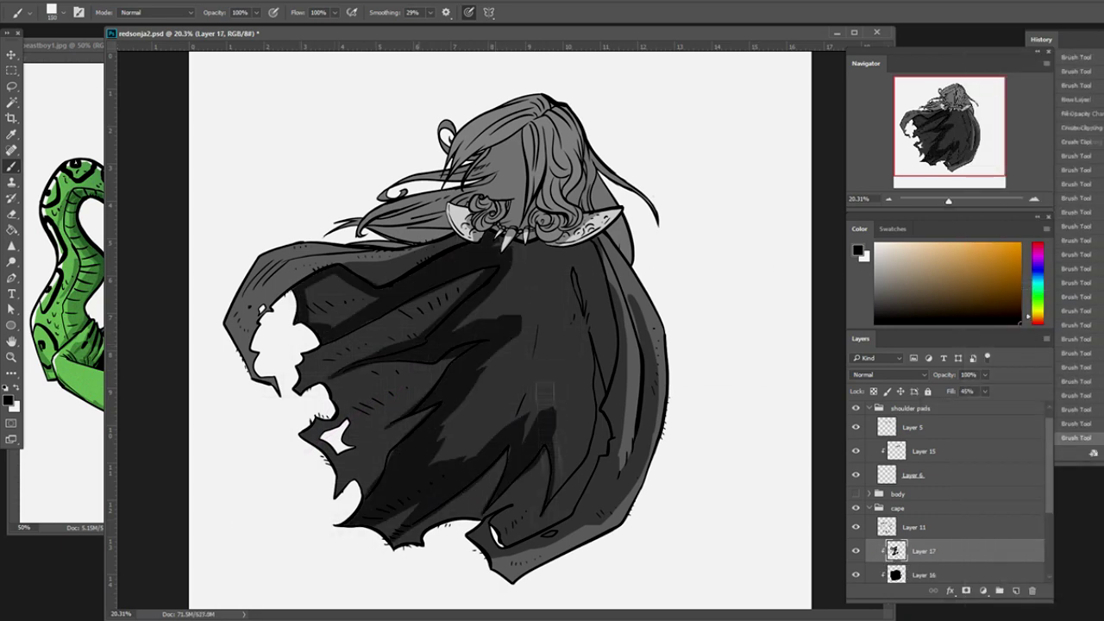
pyautogui.moveTo(604, 251); pyautogui.dragTo(569, 491)
pyautogui.moveTo(612, 319); pyautogui.dragTo(570, 483)
pyautogui.moveTo(613, 354); pyautogui.dragTo(600, 401)
pyautogui.press('g')
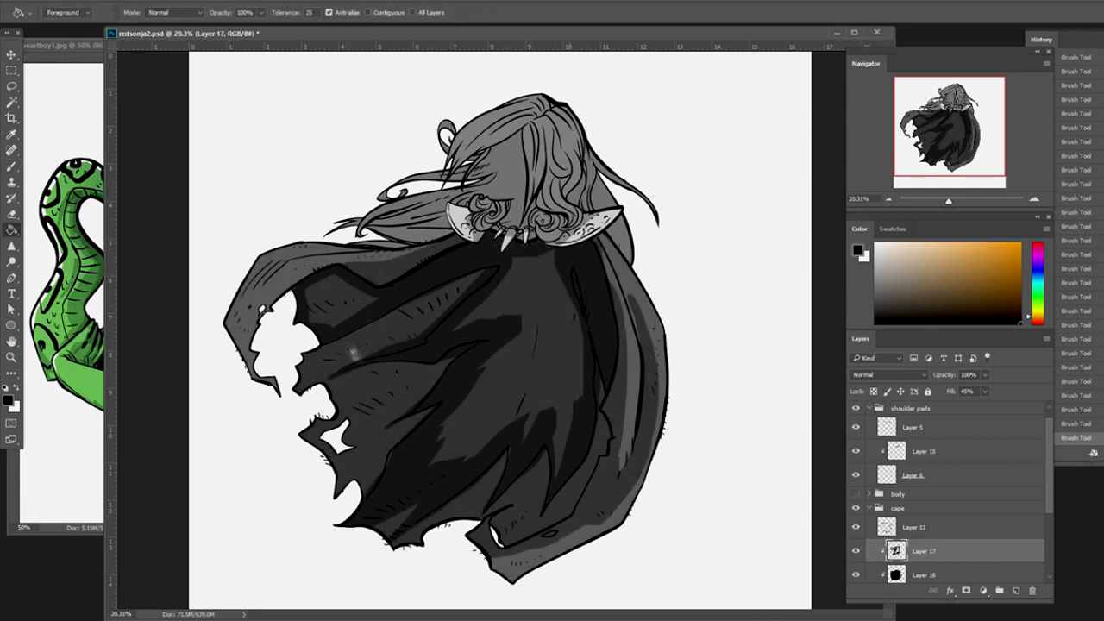
pyautogui.click(500, 362)
pyautogui.click(856, 493)
pyautogui.click(856, 493)
# Add a clipped layer beneath the cape shadows, show the body group, and fill the cape dark brown.
pyautogui.scroll(-1, 948, 492)
pyautogui.hotkey('ctrl', 'shift', 'n')
pyautogui.hotkey('ctrl', 'alt', 'g')
pyautogui.click(856, 409)
pyautogui.press('b')
pyautogui.keyDown('alt'); pyautogui.click(556, 450); pyautogui.keyUp('alt')
pyautogui.press('g')
pyautogui.click(397, 390)
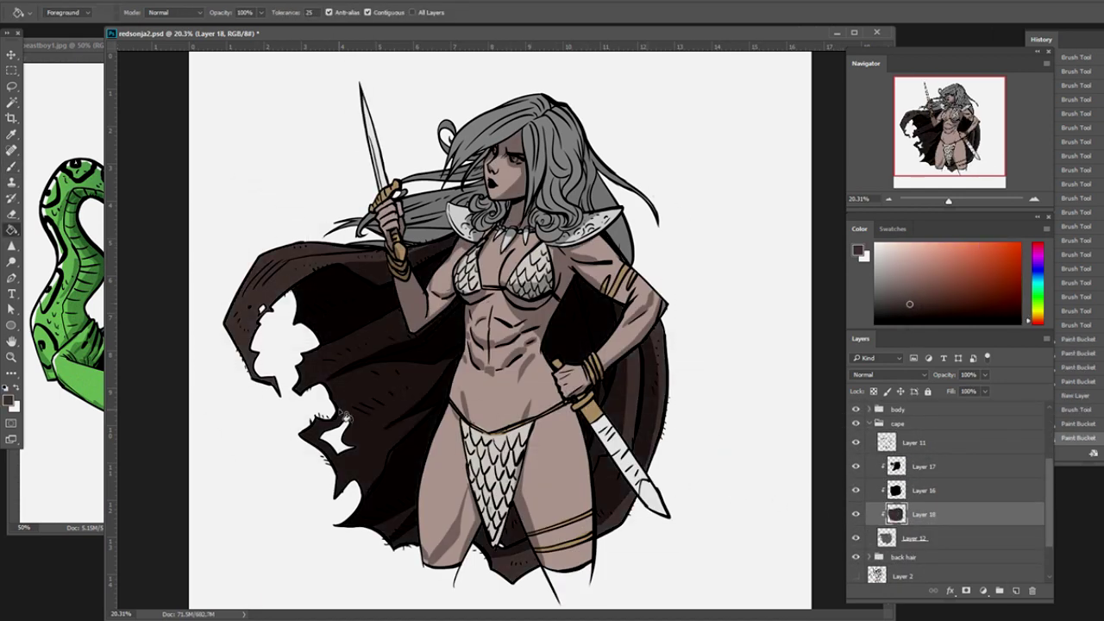
# In the back hair group, add a clipped layer at 46% fill and shade the windblown strands in black.
pyautogui.click(870, 423)
pyautogui.click(870, 438)
pyautogui.scroll(1, 949, 491)
pyautogui.click(914, 505)
pyautogui.hotkey('ctrl', 'shift', 'n')
pyautogui.hotkey('ctrl', 'alt', 'g')
pyautogui.moveTo(984, 391); pyautogui.dragTo(954, 405)
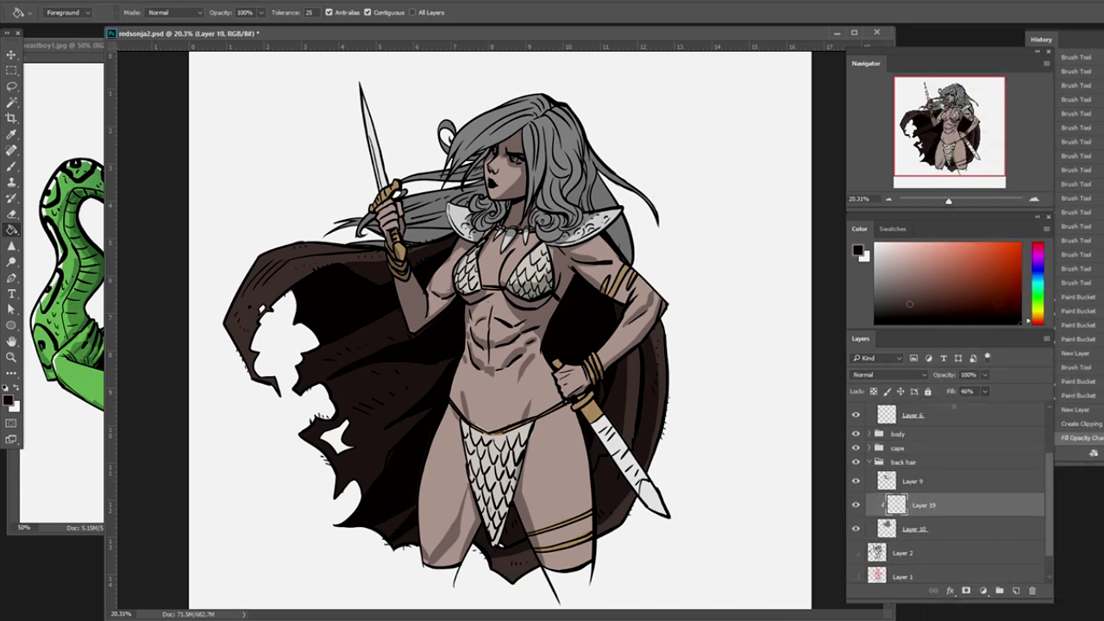
pyautogui.press('b')
pyautogui.press('d')
pyautogui.moveTo(483, 186); pyautogui.dragTo(405, 212)
pyautogui.moveTo(453, 211); pyautogui.dragTo(406, 246)
pyautogui.moveTo(464, 173); pyautogui.dragTo(419, 179)
pyautogui.moveTo(444, 120); pyautogui.dragTo(436, 140)
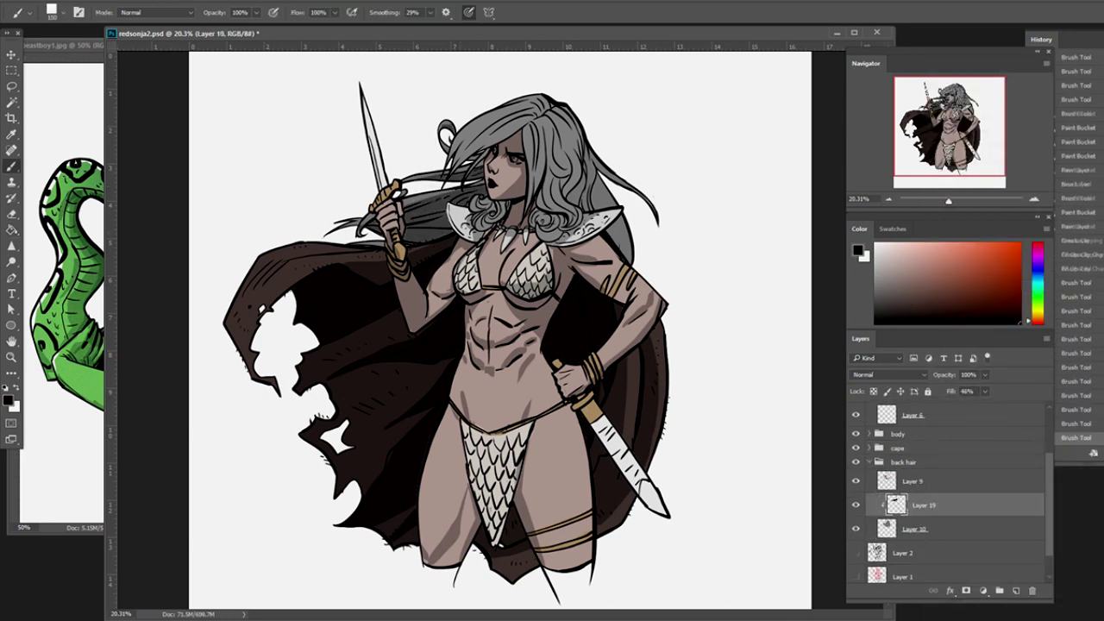
# Hide the front hair, body and cape groups and shade the rest of the back hair from crown to lower strands.
pyautogui.moveTo(855, 434); pyautogui.dragTo(855, 447)
pyautogui.scroll(2, 948, 483)
pyautogui.click(856, 408)
pyautogui.moveTo(483, 155); pyautogui.dragTo(466, 177)
pyautogui.moveTo(517, 108); pyautogui.dragTo(496, 203)
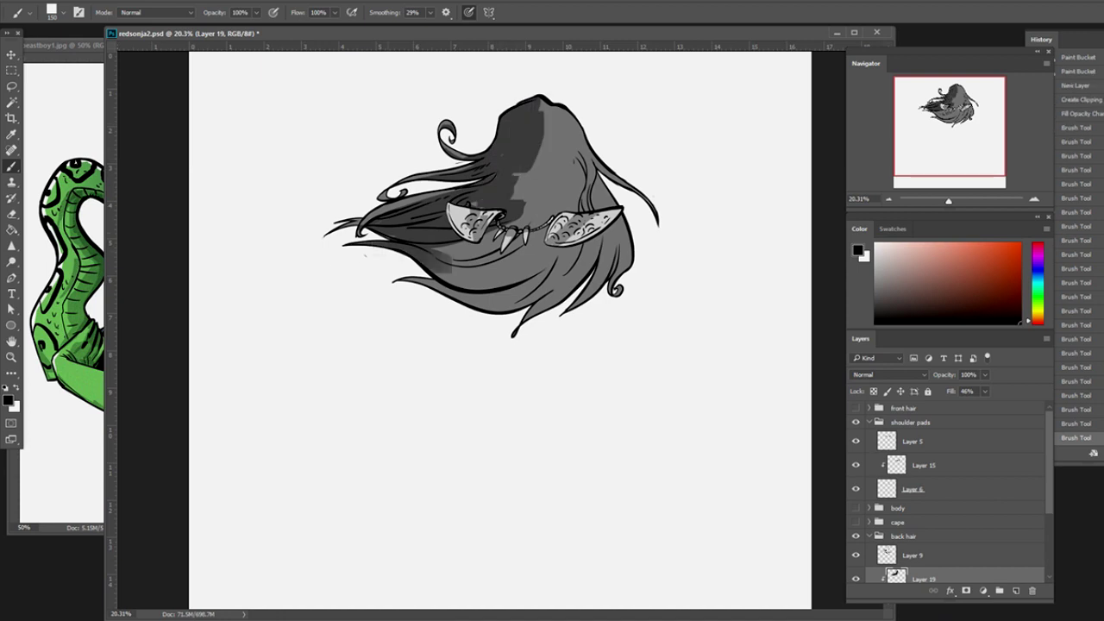
pyautogui.moveTo(406, 250); pyautogui.dragTo(531, 315)
pyautogui.moveTo(535, 104); pyautogui.dragTo(600, 194)
pyautogui.moveTo(574, 121); pyautogui.dragTo(617, 302)
pyautogui.moveTo(517, 134)
pyautogui.mouseDown()
pyautogui.moveTo(560, 306)
pyautogui.moveTo(582, 212)
pyautogui.mouseUp()
# Show the front hair and body groups, collapse the shoulder pads group and select the back hair's shadow layer.
pyautogui.click(912, 441)
pyautogui.moveTo(856, 408); pyautogui.dragTo(855, 522)
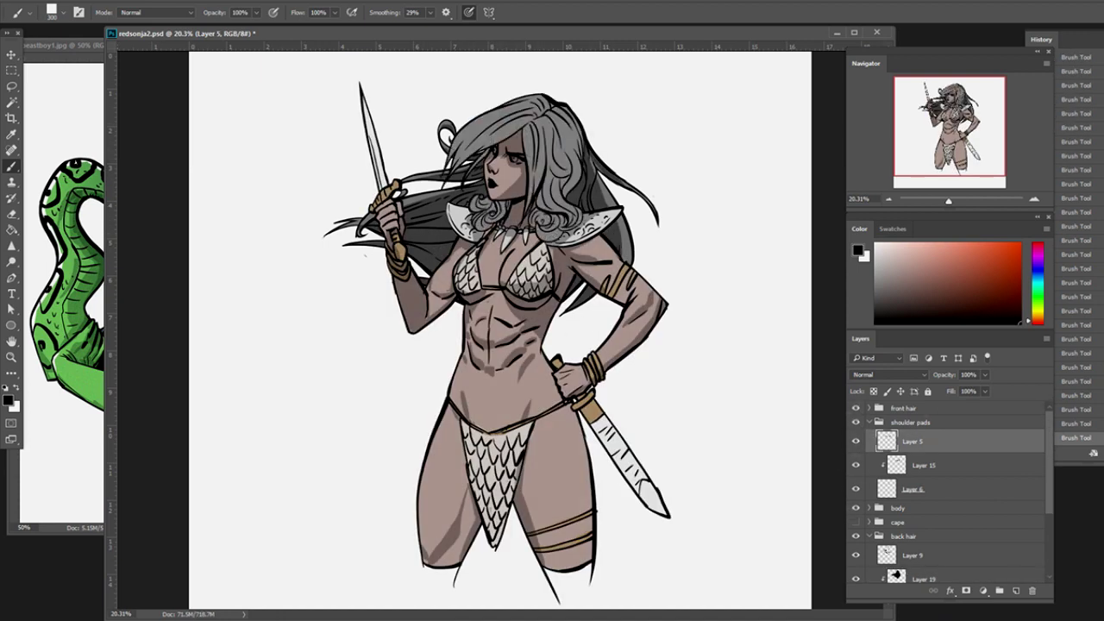
pyautogui.click(868, 421)
pyautogui.click(923, 507)
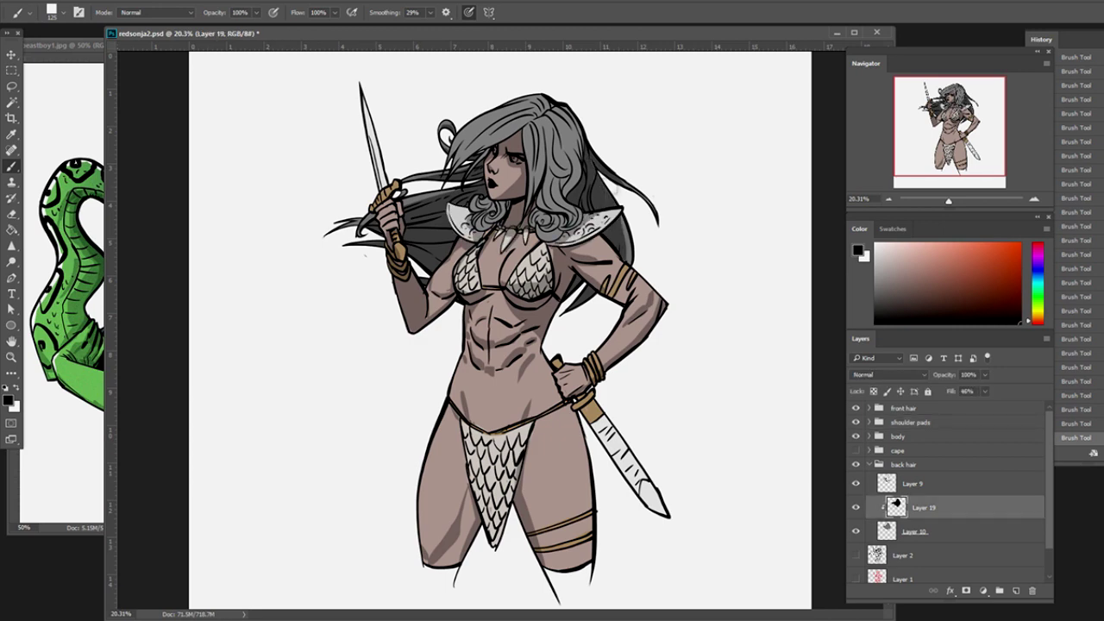
# In the front hair group, add a clipped layer at 39% fill and shade the locks and curls in black.
pyautogui.hotkey('ctrl', 'shift', 'alt', 'n')
pyautogui.click(985, 390)
pyautogui.press('/')
pyautogui.press('/')
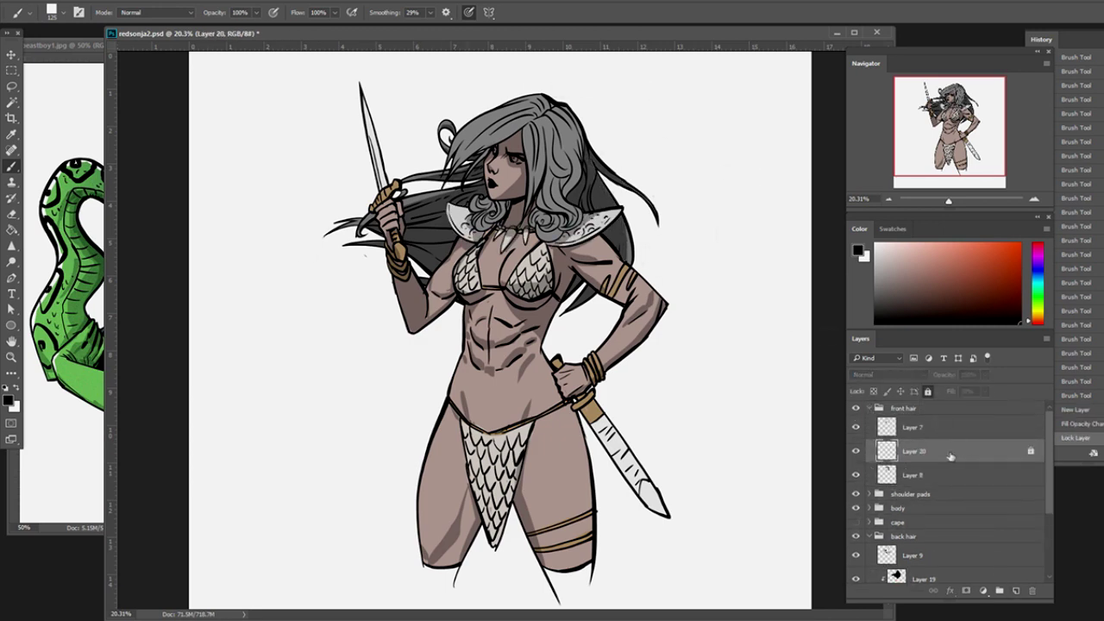
pyautogui.hotkey('ctrl', 'alt', 'g')
pyautogui.moveTo(457, 172)
pyautogui.mouseDown()
pyautogui.moveTo(543, 108)
pyautogui.moveTo(534, 216)
pyautogui.mouseUp()
pyautogui.moveTo(539, 138)
pyautogui.mouseDown()
pyautogui.moveTo(560, 229)
pyautogui.moveTo(483, 207)
pyautogui.moveTo(470, 216)
pyautogui.moveTo(573, 215)
pyautogui.mouseUp()
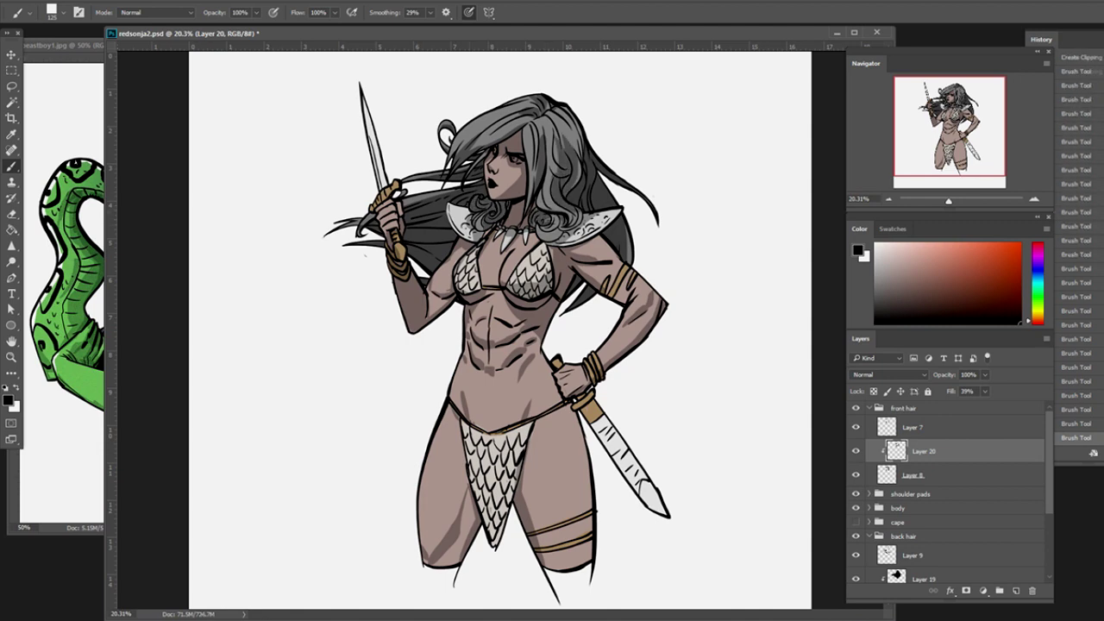
pyautogui.moveTo(565, 105); pyautogui.dragTo(552, 191)
pyautogui.moveTo(547, 138); pyautogui.dragTo(552, 238)
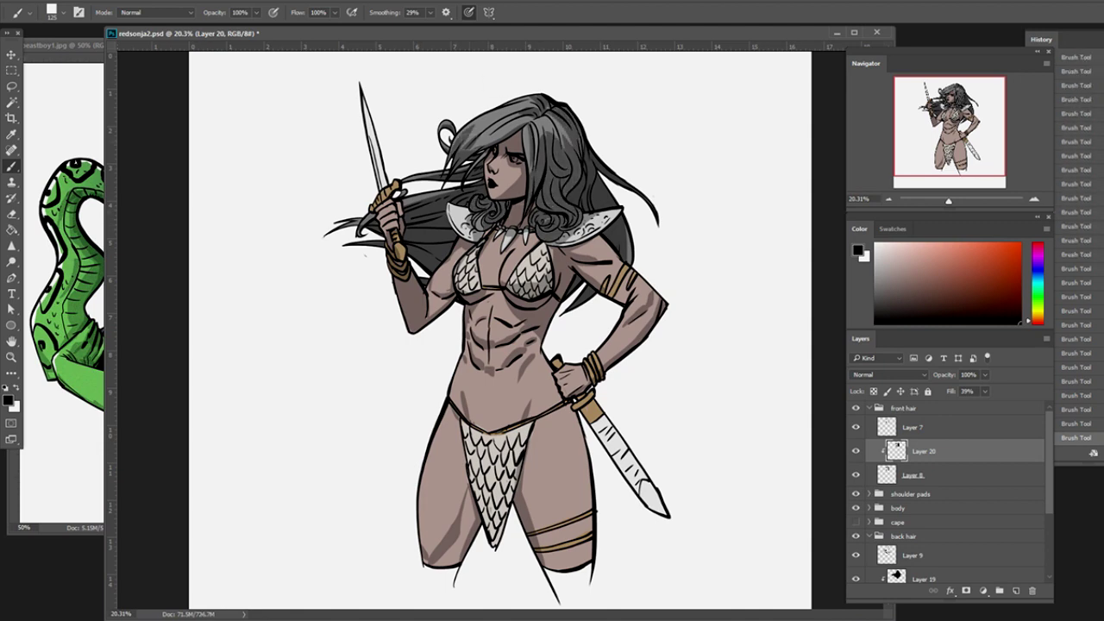
# Add a clipped layer beneath the front hair shadows and fill the front hair with red.
pyautogui.click(1038, 326)
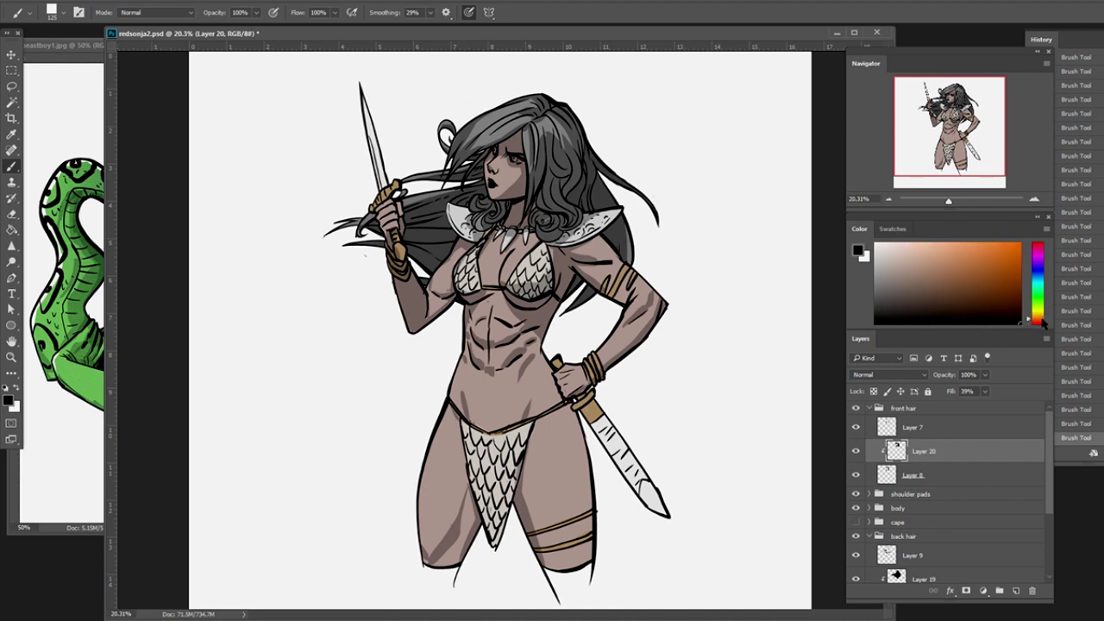
pyautogui.click(972, 271)
pyautogui.keyDown('ctrl'); pyautogui.click(1016, 591); pyautogui.keyUp('ctrl')
pyautogui.moveTo(483, 216)
pyautogui.mouseDown()
pyautogui.moveTo(552, 173)
pyautogui.moveTo(500, 121)
pyautogui.mouseUp()
pyautogui.click(868, 408)
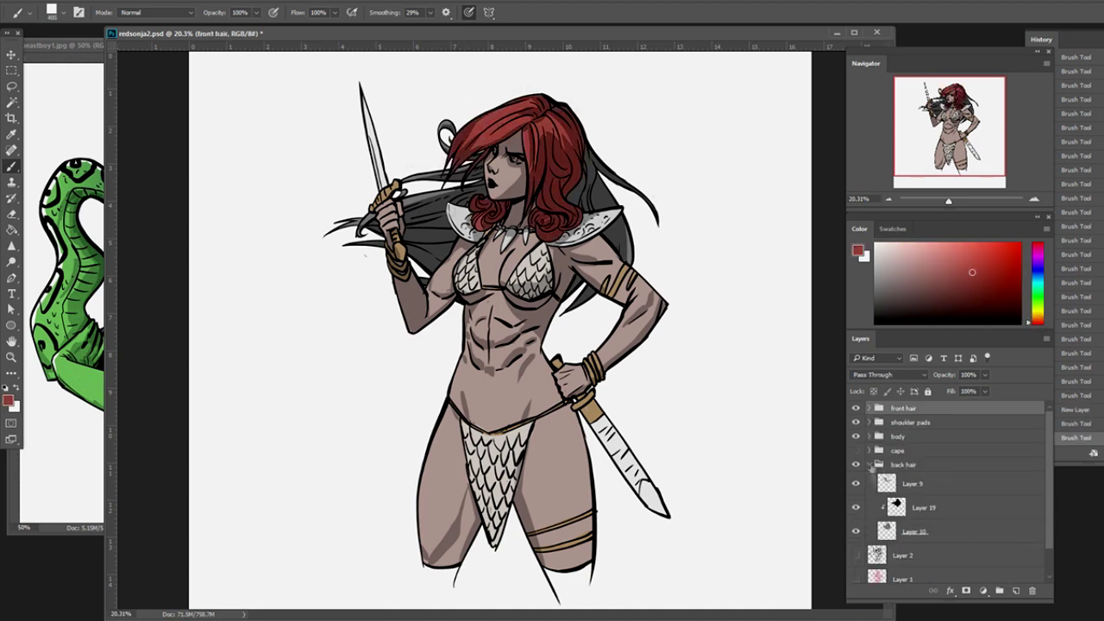
# On a clipped layer beneath the back hair shadows, paint the windblown and rear hair the same red.
pyautogui.moveTo(414, 198); pyautogui.dragTo(483, 216)
pyautogui.moveTo(587, 164); pyautogui.dragTo(621, 250)
pyautogui.click(868, 464)
# Add a clipped layer beneath the shoulder pad shadows and colour both pads tan.
pyautogui.click(870, 422)
pyautogui.click(923, 465)
pyautogui.keyDown('ctrl'); pyautogui.click(1016, 591); pyautogui.keyUp('ctrl')
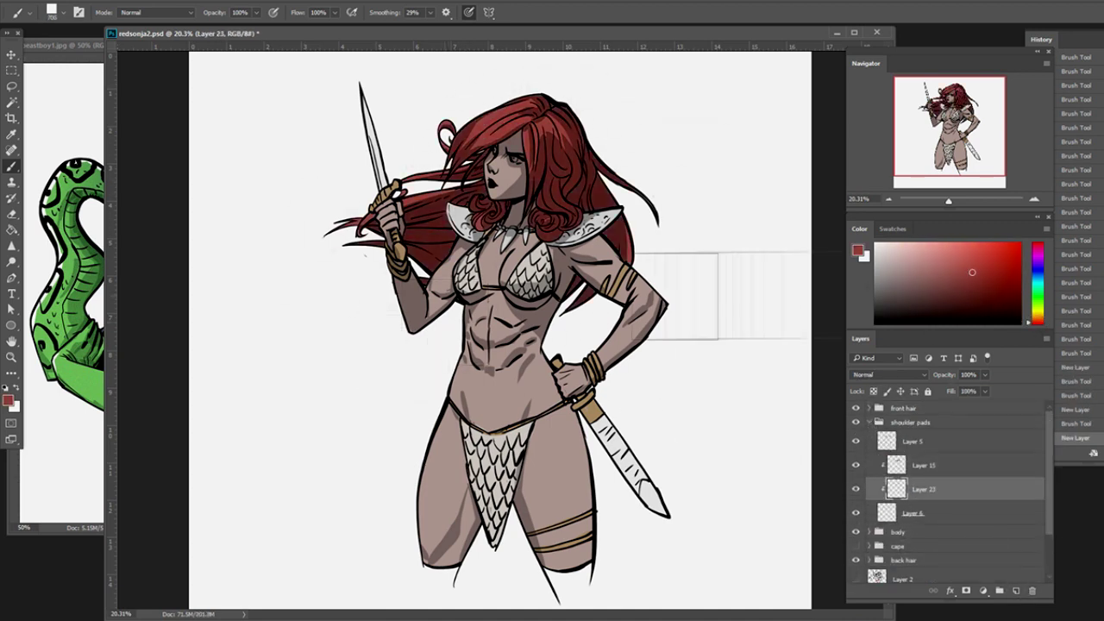
pyautogui.click(1038, 317)
pyautogui.click(949, 292)
pyautogui.moveTo(466, 220); pyautogui.dragTo(595, 225)
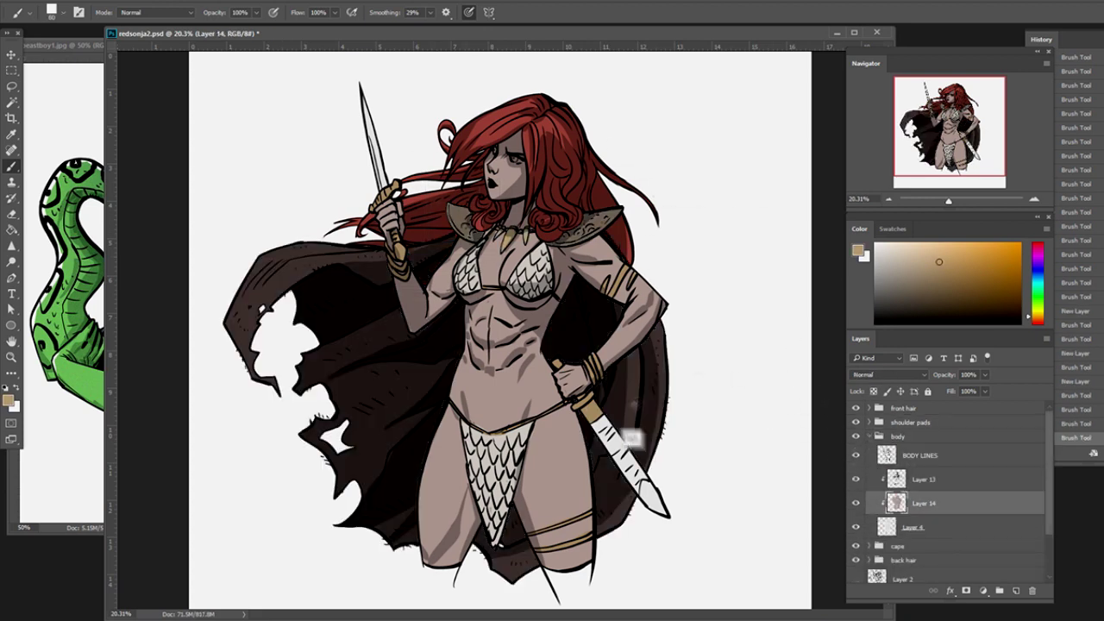
# On the body's flat colour layer, colour the lower sword's sheath brown and the scaled loincloth grey.
pyautogui.keyDown('alt'); pyautogui.click(630, 441); pyautogui.keyUp('alt')
pyautogui.moveTo(621, 431); pyautogui.dragTo(655, 509)
pyautogui.keyDown('alt'); pyautogui.click(479, 440); pyautogui.keyUp('alt')
pyautogui.moveTo(470, 431)
pyautogui.mouseDown()
pyautogui.moveTo(496, 526)
pyautogui.moveTo(517, 501)
pyautogui.mouseUp()
pyautogui.moveTo(492, 462); pyautogui.dragTo(518, 544)
# Colour both cups of the scaled bikini top grey on the body's flat colour layer.
pyautogui.keyDown('alt'); pyautogui.click(557, 435); pyautogui.keyUp('alt')
pyautogui.moveTo(513, 268); pyautogui.dragTo(526, 288)
pyautogui.moveTo(509, 241); pyautogui.dragTo(548, 287)
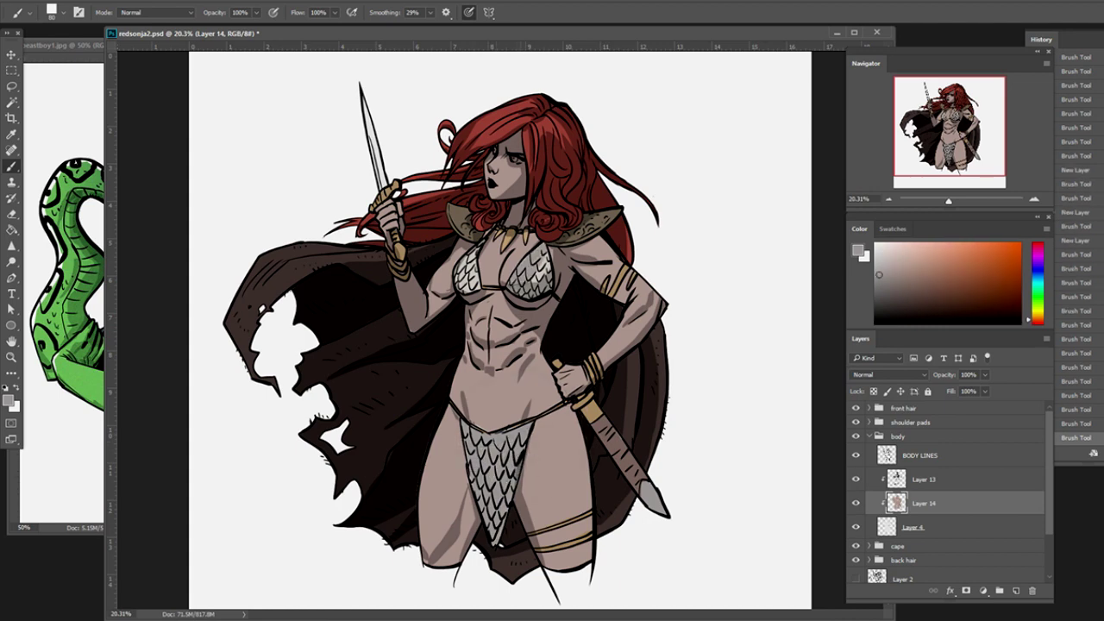
pyautogui.moveTo(455, 271); pyautogui.dragTo(461, 289)
pyautogui.moveTo(457, 252); pyautogui.dragTo(475, 288)
pyautogui.moveTo(476, 264); pyautogui.dragTo(480, 291)
pyautogui.keyDown('alt'); pyautogui.click(441, 222); pyautogui.keyUp('alt')
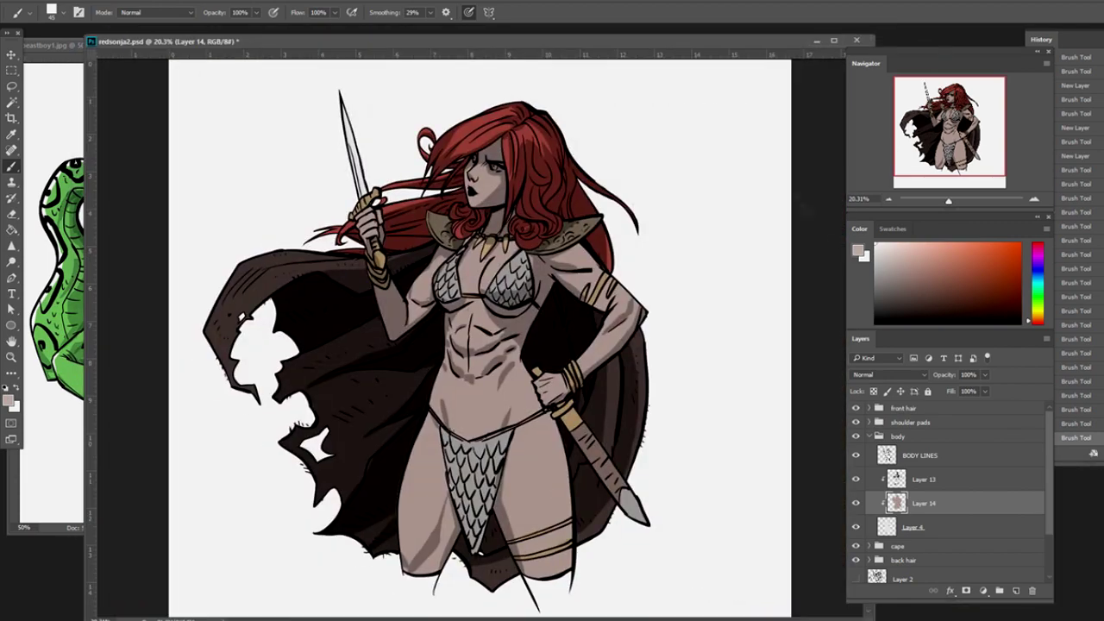
# Choose a light blue and colour the irises of both eyes.
pyautogui.scroll(5, 489, 141)
pyautogui.click(1038, 276)
pyautogui.click(935, 269)
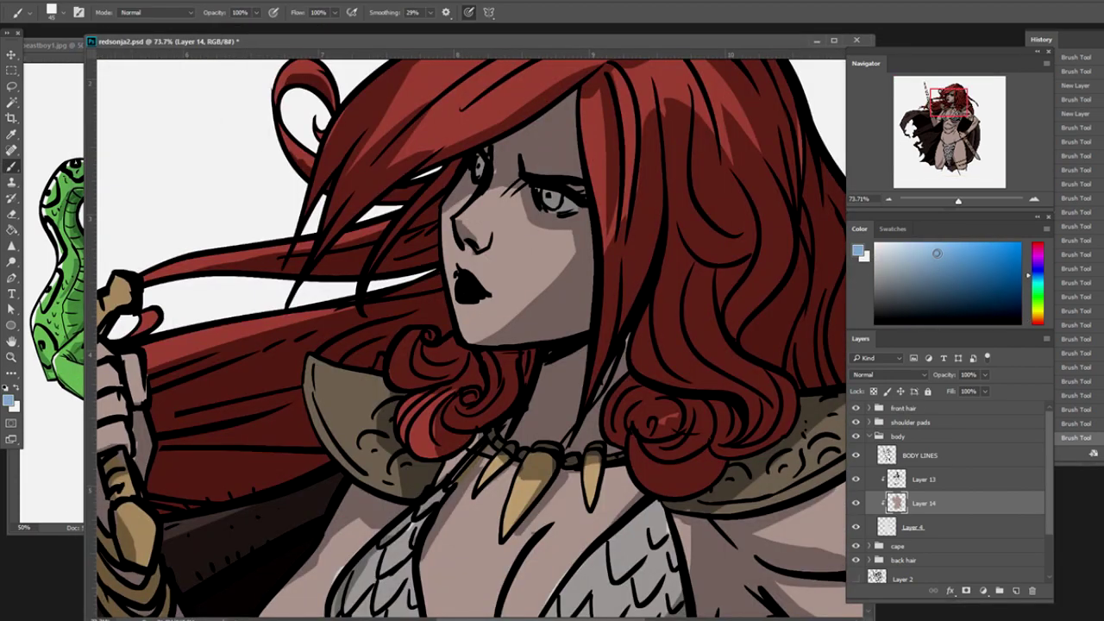
# Paint dark red blood streaks along the blade of the raised sword.
pyautogui.scroll(-5, 478, 162)
pyautogui.keyDown('alt'); pyautogui.click(302, 197); pyautogui.keyUp('alt')
pyautogui.moveTo(327, 160); pyautogui.dragTo(317, 110)
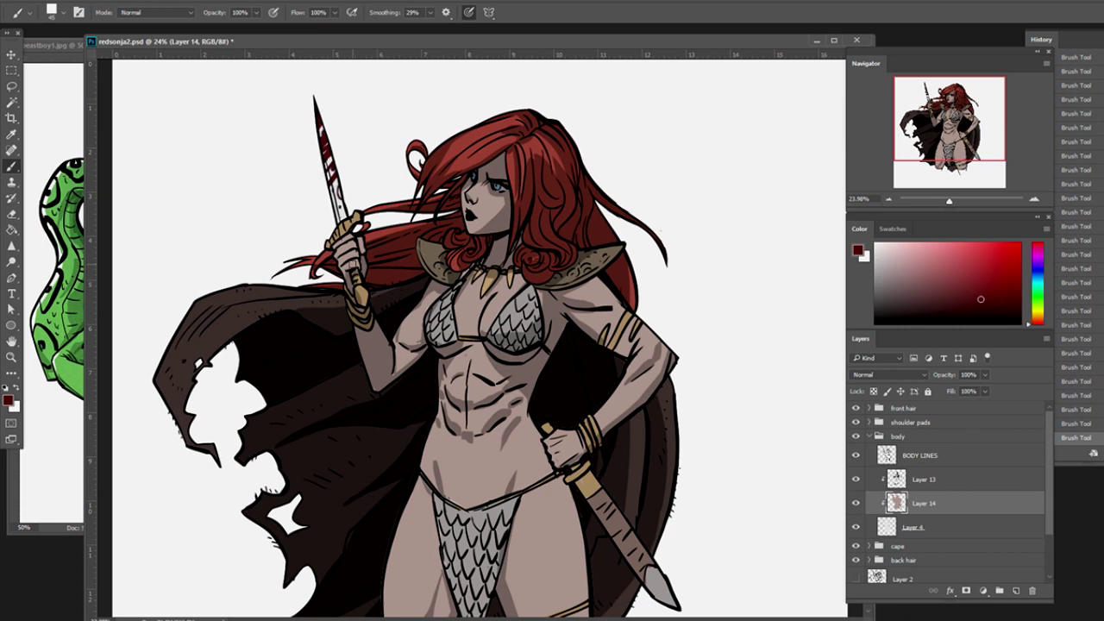
# Paint dark red slashes and blood spots across the arms, torso, thighs and face.
pyautogui.moveTo(395, 325); pyautogui.dragTo(424, 353)
pyautogui.moveTo(438, 366); pyautogui.dragTo(517, 415)
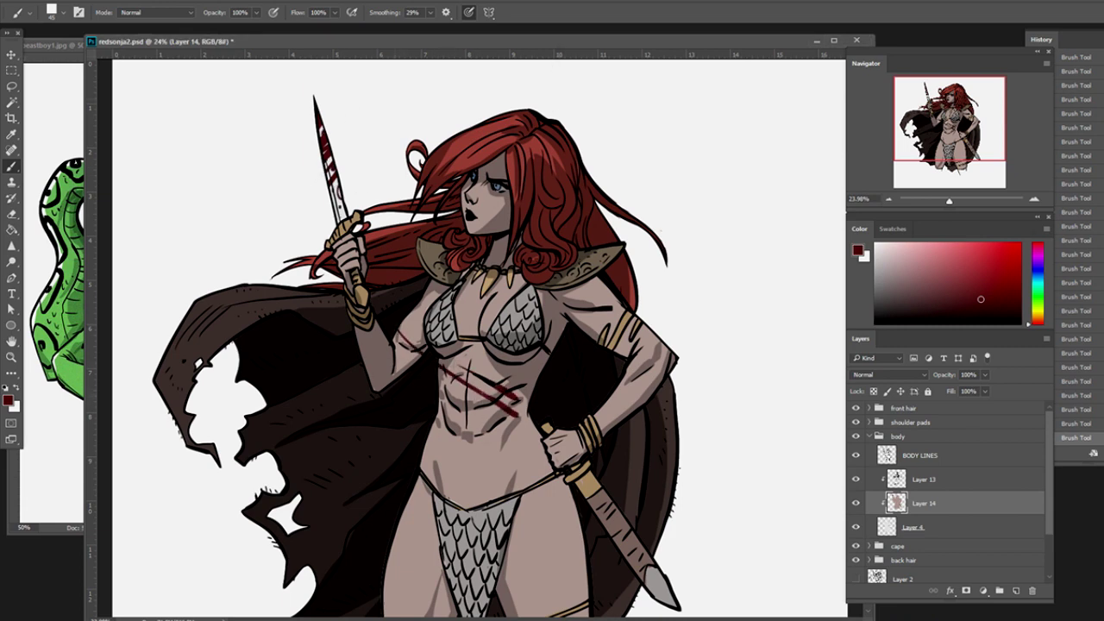
pyautogui.scroll(-3, 418, 336)
pyautogui.moveTo(520, 450); pyautogui.dragTo(587, 470)
pyautogui.moveTo(547, 459); pyautogui.dragTo(552, 497)
pyautogui.moveTo(514, 339)
pyautogui.mouseDown()
pyautogui.moveTo(523, 364)
pyautogui.moveTo(523, 354)
pyautogui.mouseUp()
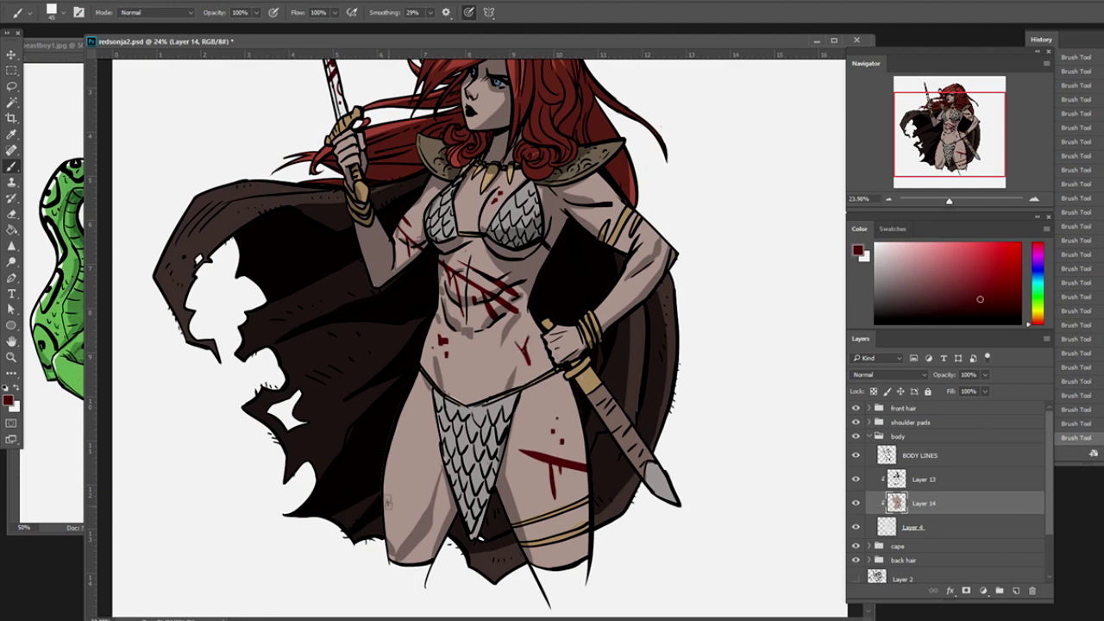
pyautogui.scroll(3, 422, 455)
pyautogui.scroll(-1, 479, 336)
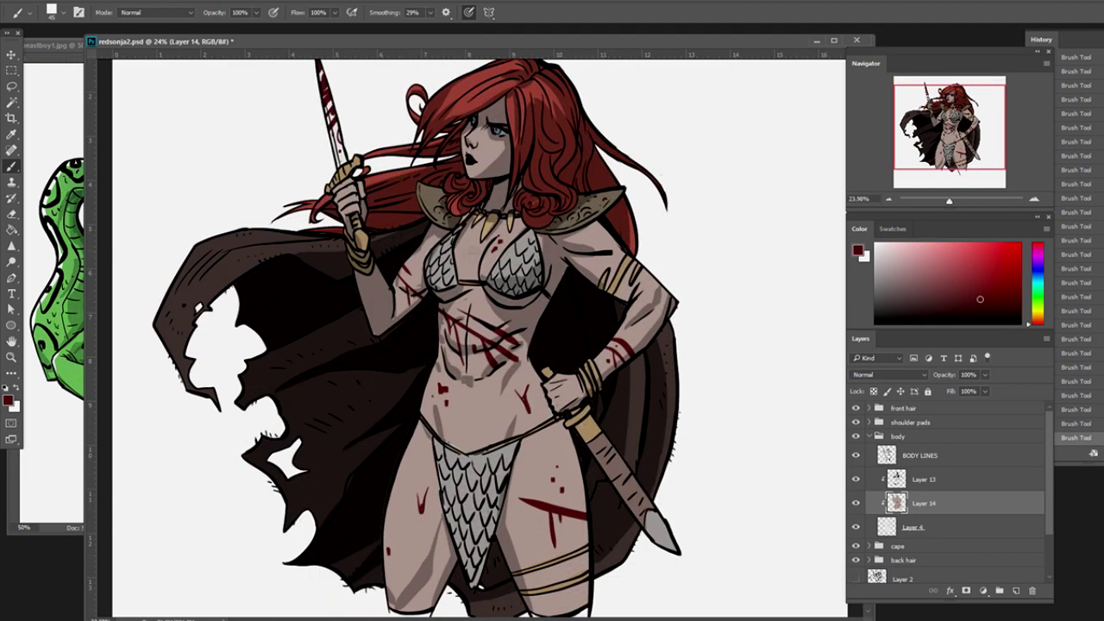
pyautogui.scroll(-1, 479, 336)
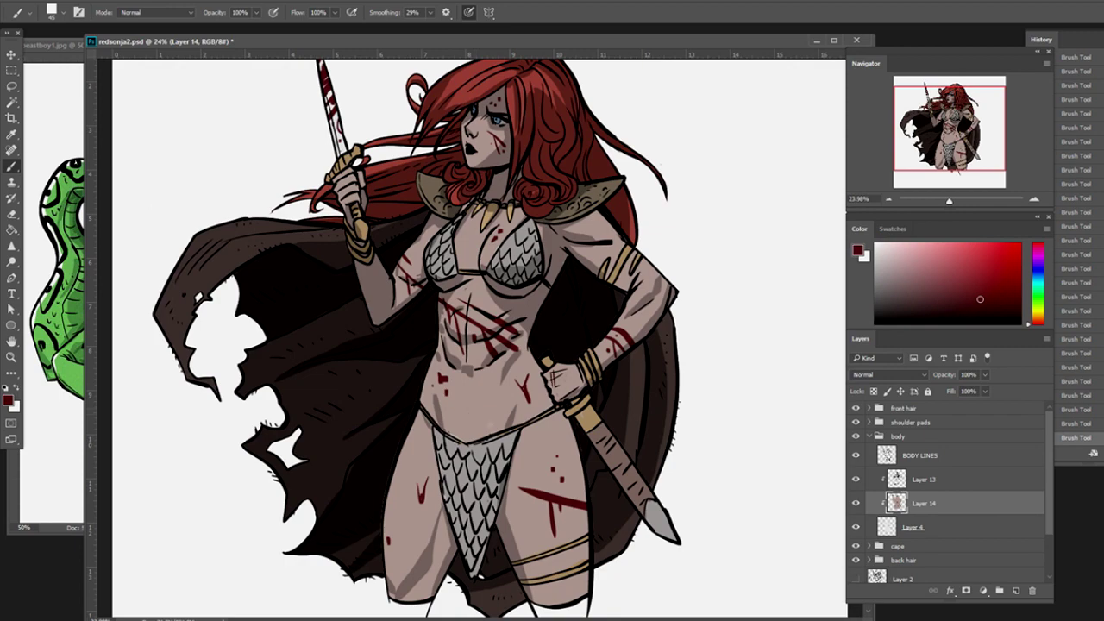
# Add a clipped layer above the body shadows and start white highlights around the face.
pyautogui.scroll(1, 479, 337)
pyautogui.hotkey('ctrl', 'shift', 'alt', 'n')
pyautogui.rightClick(936, 478)
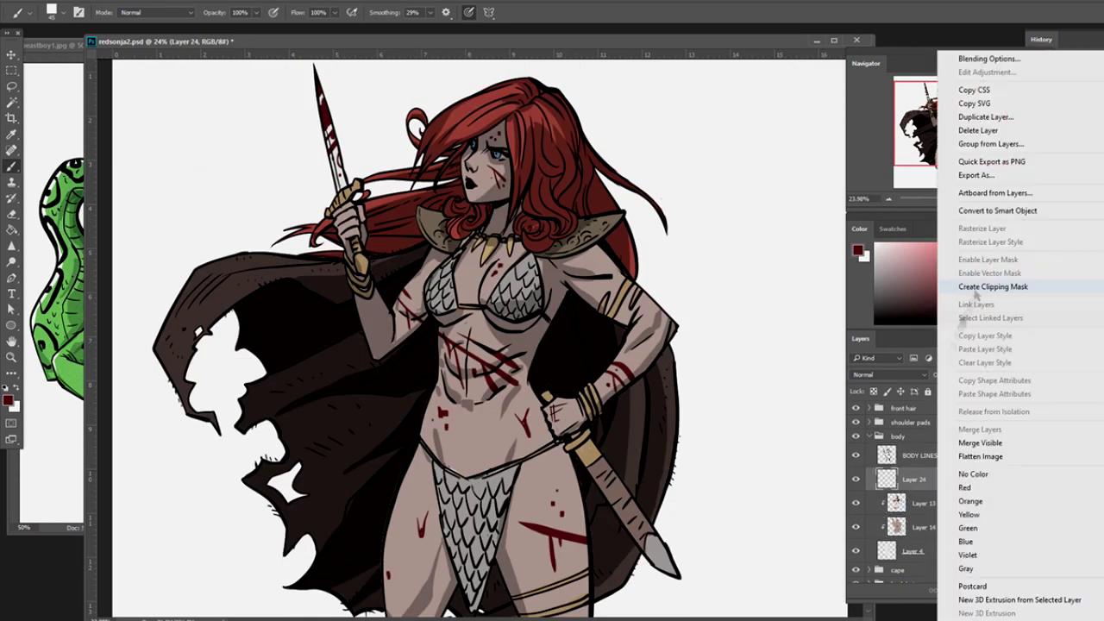
pyautogui.click(975, 288)
pyautogui.scroll(-1, 478, 337)
pyautogui.scroll(2, 479, 336)
pyautogui.moveTo(452, 191)
pyautogui.mouseDown()
pyautogui.moveTo(470, 240)
pyautogui.moveTo(489, 253)
pyautogui.mouseUp()
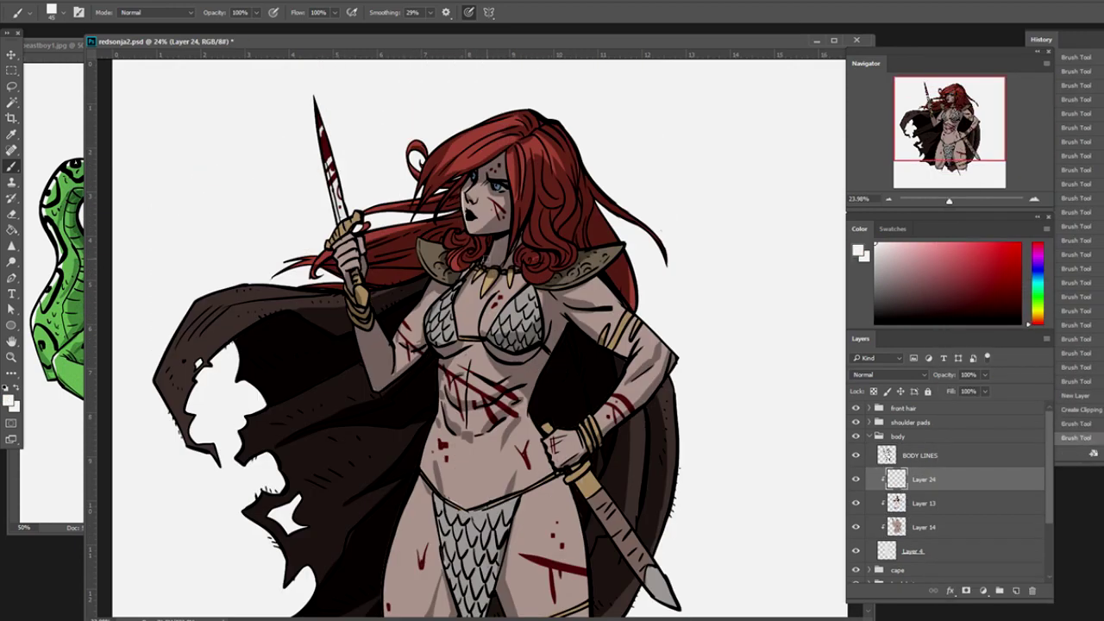
# Paint white highlights along the chest, the raised arm, the belly and the hand on the hip.
pyautogui.moveTo(487, 298); pyautogui.dragTo(483, 335)
pyautogui.moveTo(449, 290); pyautogui.dragTo(392, 341)
pyautogui.moveTo(435, 280); pyautogui.dragTo(371, 388)
pyautogui.scroll(-1, 621, 405)
pyautogui.moveTo(642, 367); pyautogui.dragTo(595, 444)
pyautogui.scroll(1, 595, 445)
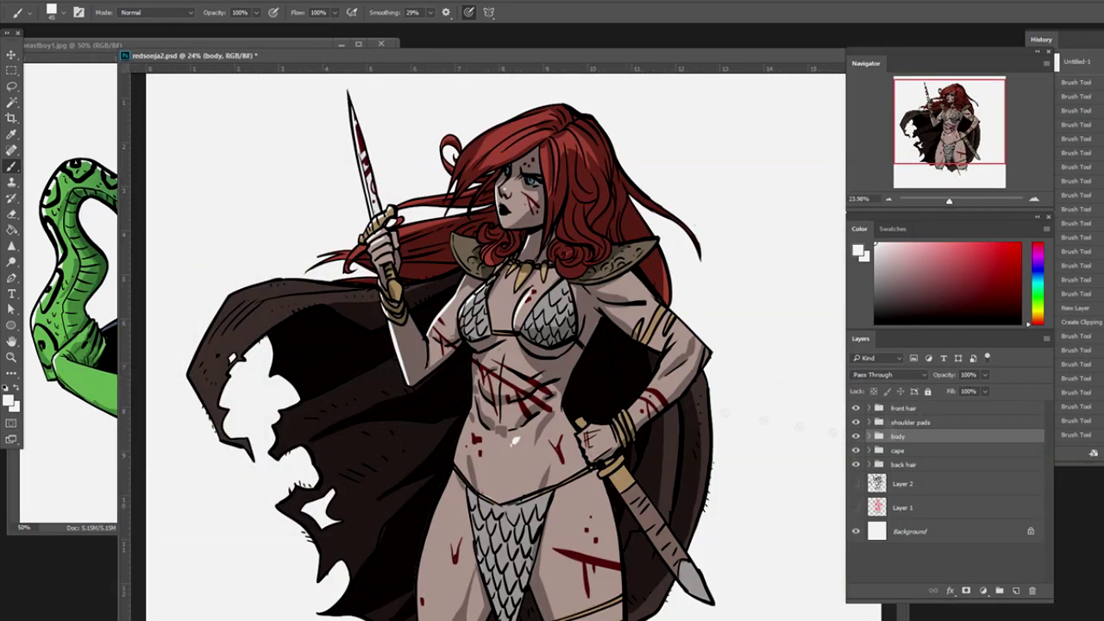
# In the front hair group, add a clipped layer above the shadows and paint white highlights along the front locks.
pyautogui.click(869, 408)
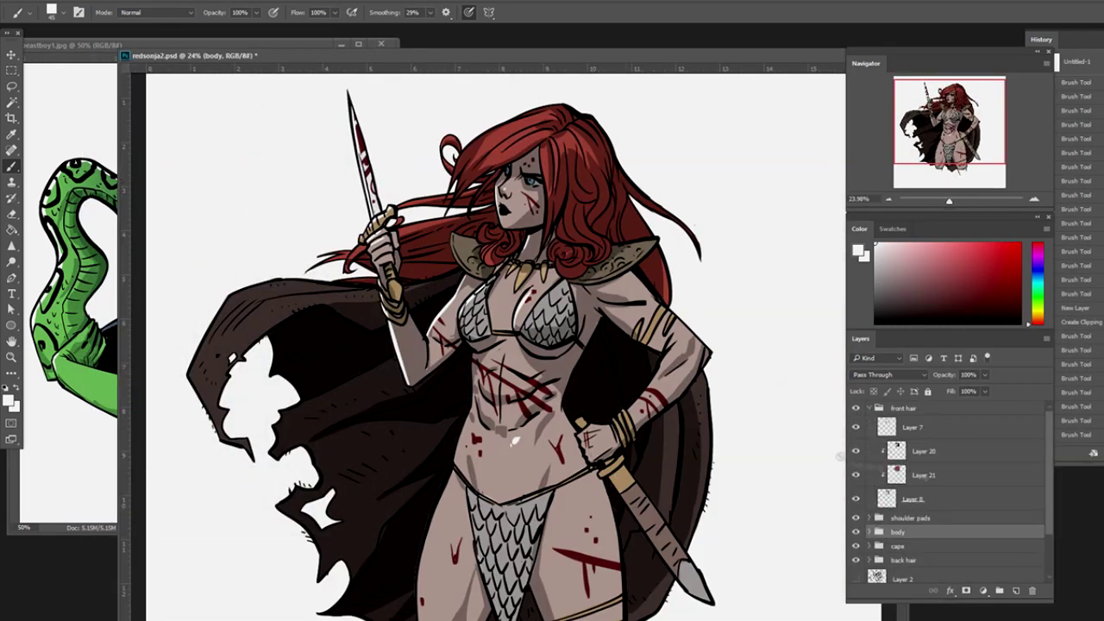
pyautogui.rightClick(922, 460)
pyautogui.click(965, 214)
pyautogui.moveTo(457, 181)
pyautogui.mouseDown()
pyautogui.moveTo(556, 106)
pyautogui.moveTo(492, 137)
pyautogui.moveTo(518, 123)
pyautogui.moveTo(546, 225)
pyautogui.mouseUp()
pyautogui.moveTo(547, 184); pyautogui.dragTo(548, 240)
pyautogui.moveTo(479, 164); pyautogui.dragTo(462, 188)
pyautogui.moveTo(542, 147); pyautogui.dragTo(547, 212)
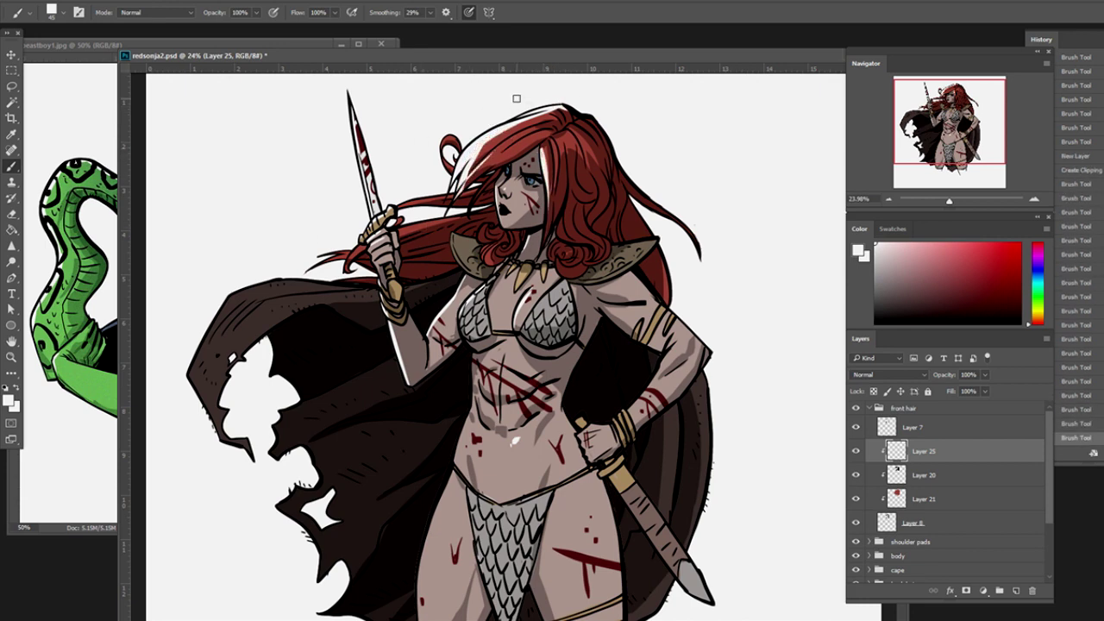
# In the back hair group, add a clipped layer above the shadows and paint white highlights on the windblown strands and curl.
pyautogui.click(869, 408)
pyautogui.click(868, 464)
pyautogui.hotkey('ctrl', 'shift', 'alt', 'n')
pyautogui.rightClick(914, 507)
pyautogui.click(992, 424)
pyautogui.moveTo(362, 216); pyautogui.dragTo(332, 234)
pyautogui.moveTo(462, 188); pyautogui.dragTo(347, 212)
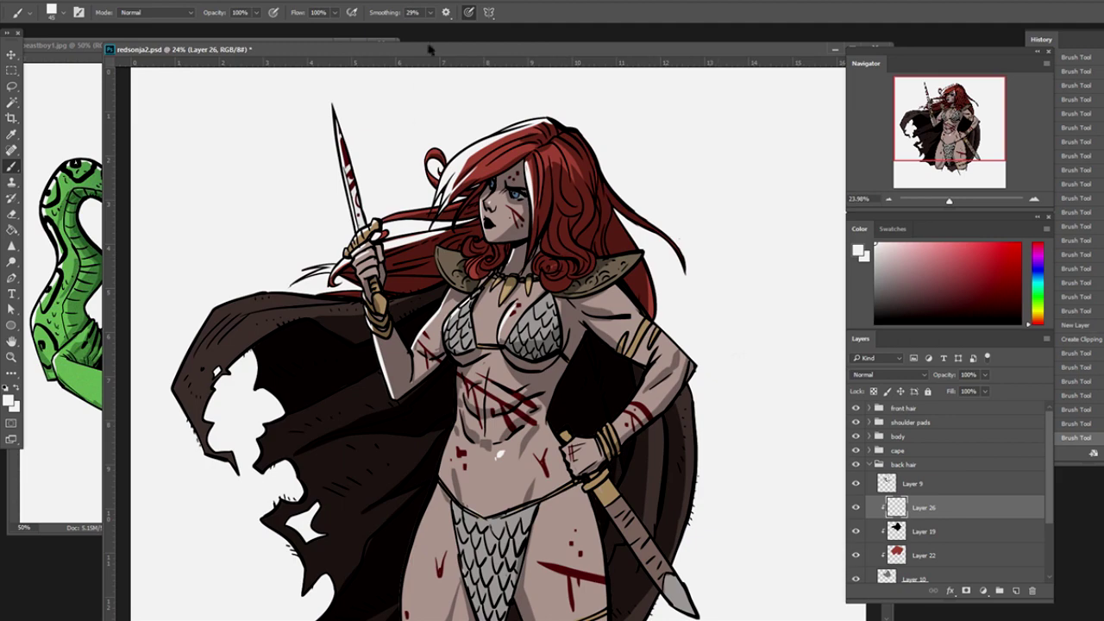
pyautogui.press('z')
pyautogui.press('b')
pyautogui.scroll(2, 625, 371)
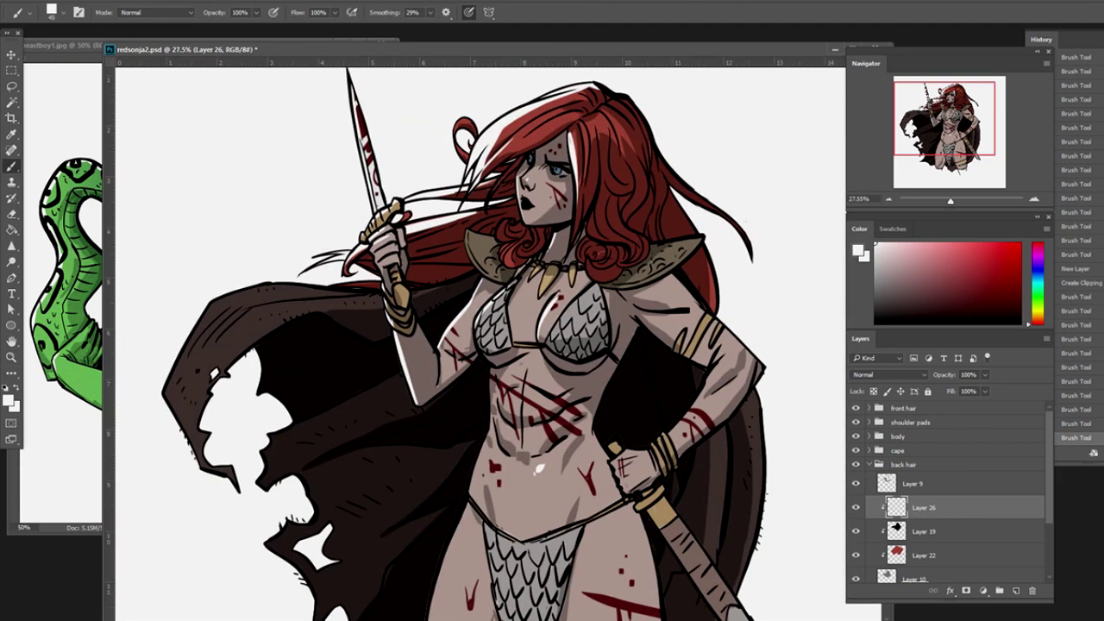
pyautogui.scroll(-1, 483, 336)
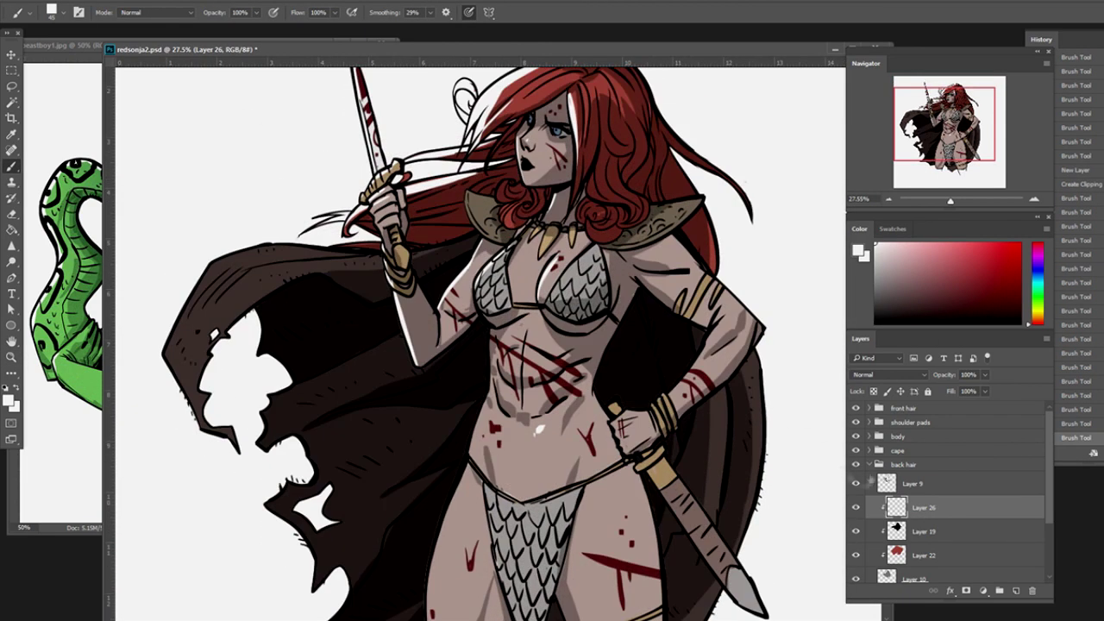
# Add a clipped layer at the top of the shoulder pad colours and paint white highlights on the pads.
pyautogui.hotkey('ctrl', 'shift', 'alt', 'n')
pyautogui.hotkey('ctrl', 'alt', 'g')
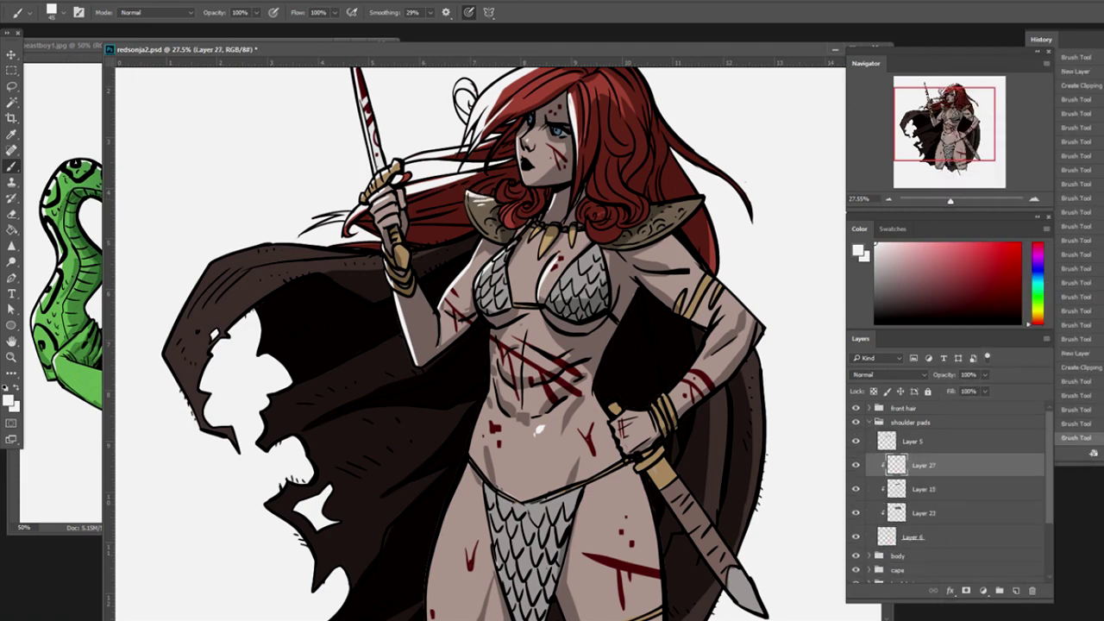
pyautogui.scroll(-3, 383, 250)
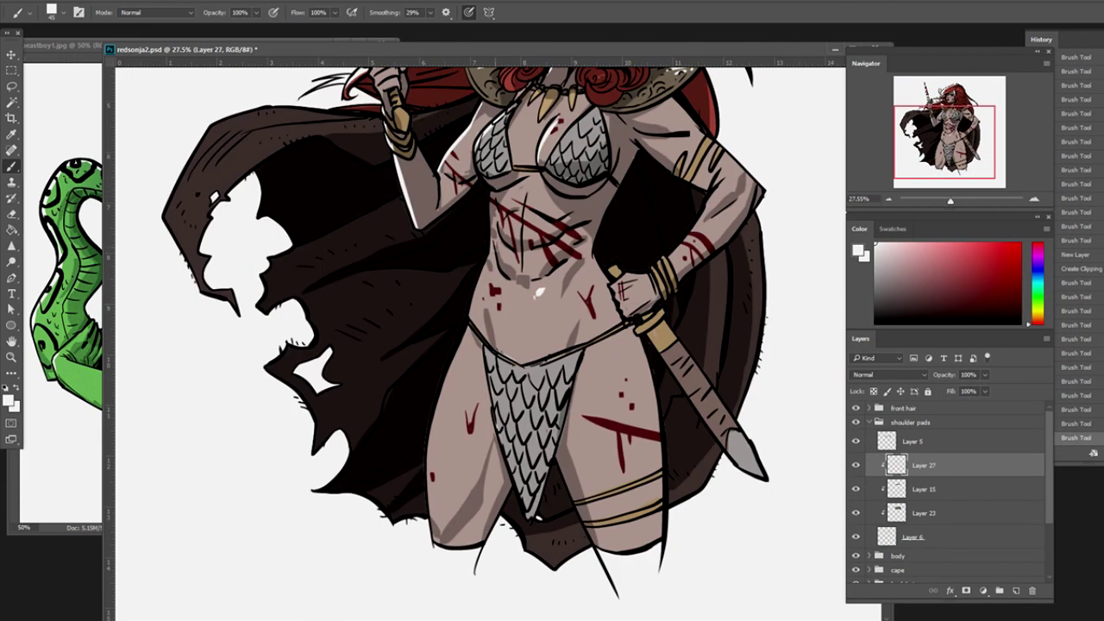
# On the body's highlight layer, add white highlights to the scales of the loincloth and bikini top.
pyautogui.keyDown('ctrl'); pyautogui.click(518, 259); pyautogui.keyUp('ctrl')
pyautogui.scroll(-1, 483, 337)
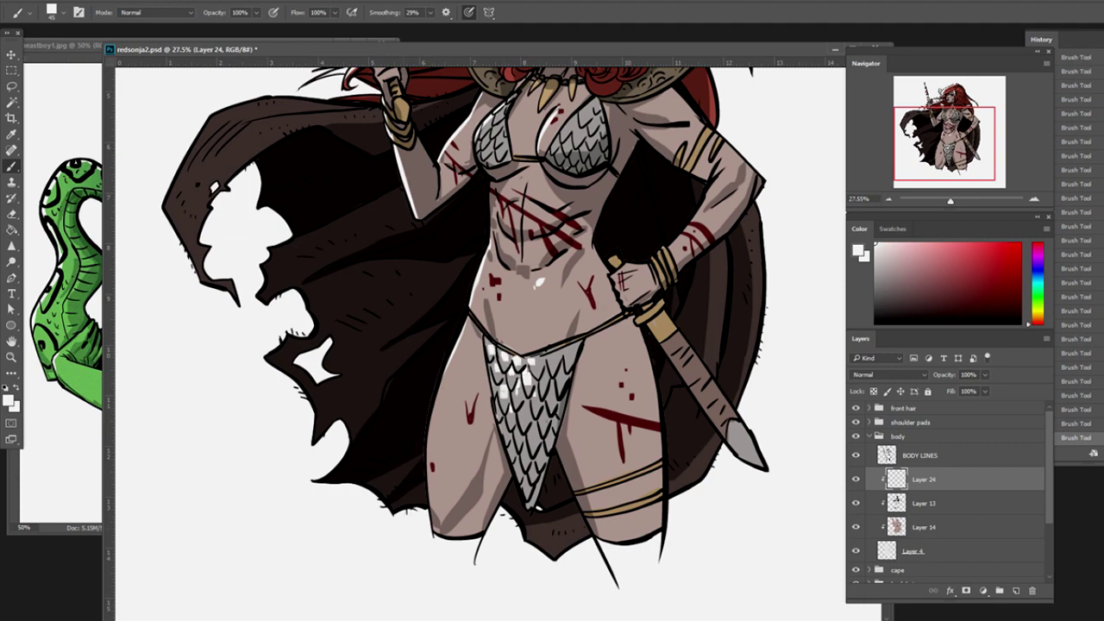
pyautogui.scroll(4, 466, 345)
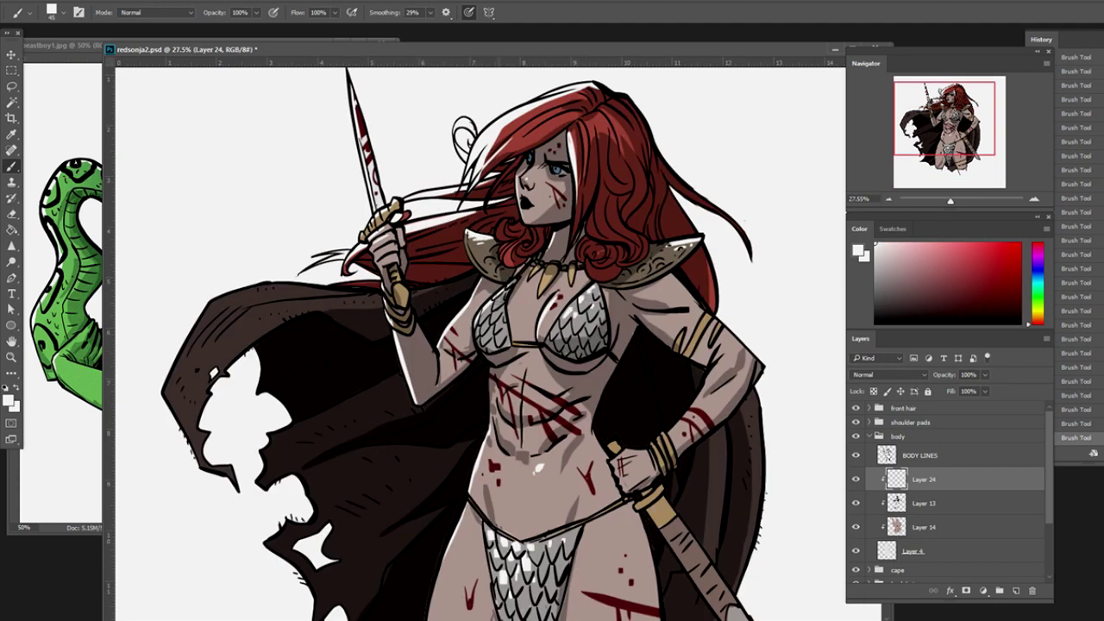
# In the cape group, add a clipped layer above the shadows and paint white highlights along the cape's outer edges.
pyautogui.scroll(1, 500, 297)
pyautogui.press('z')
pyautogui.moveTo(501, 297); pyautogui.dragTo(466, 297)
pyautogui.click(870, 436)
pyautogui.click(956, 502)
pyautogui.hotkey('ctrl', 'shift', 'alt', 'n')
pyautogui.hotkey('ctrl', 'alt', 'g')
pyautogui.press('b')
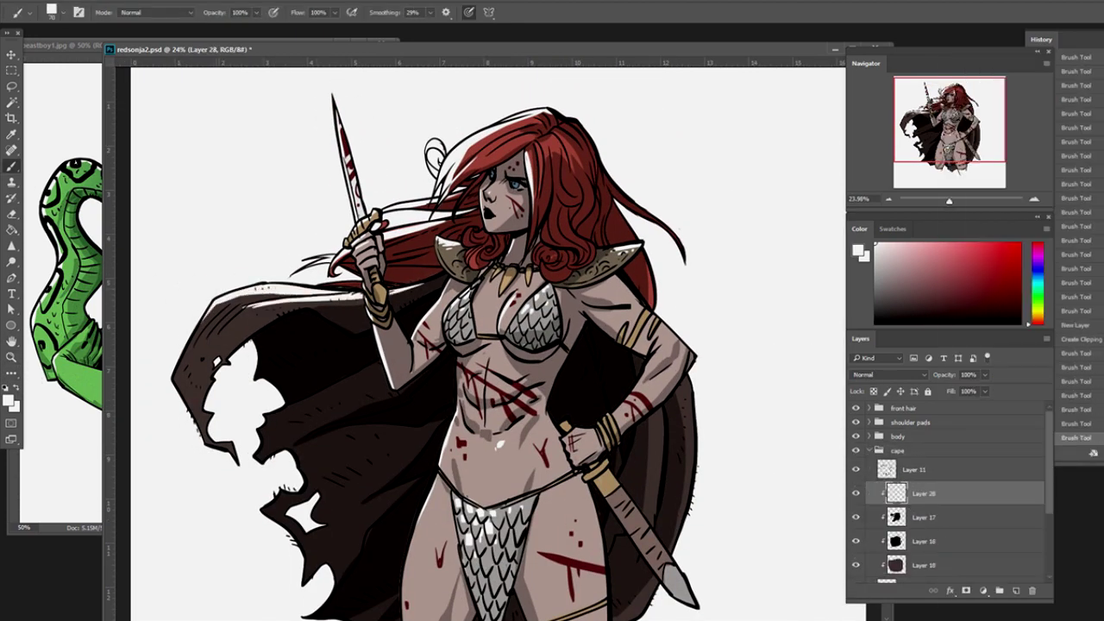
pyautogui.scroll(-2, 172, 386)
pyautogui.scroll(2, 487, 345)
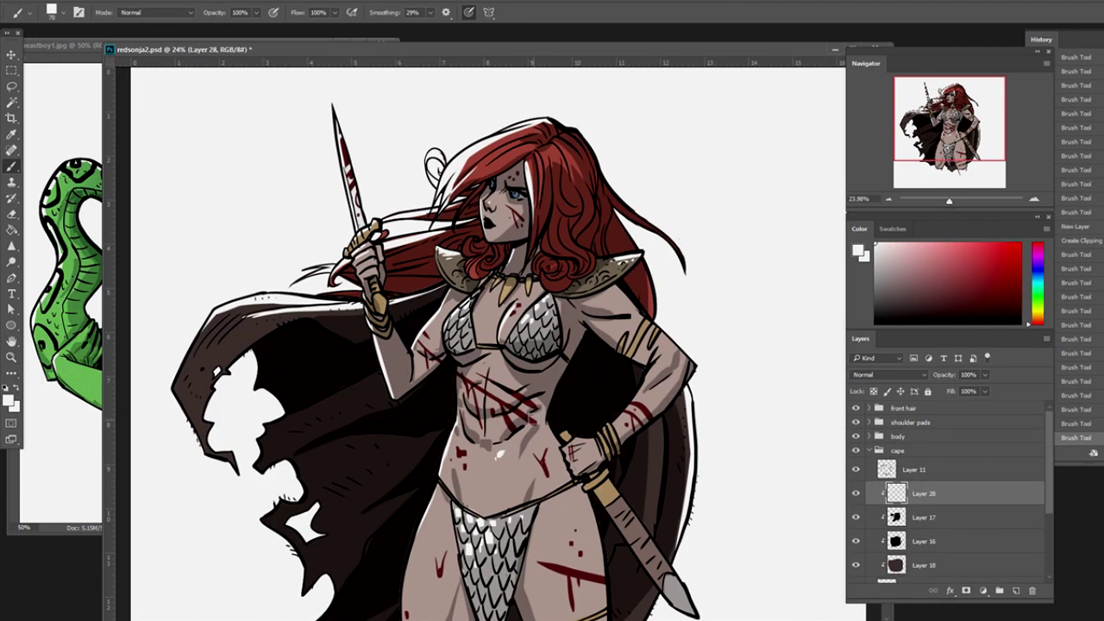
# Set the body's shadow layer to Multiply, lock its transparent pixels and tint it with a dark blue gradient.
pyautogui.press('z')
pyautogui.moveTo(164, 305); pyautogui.dragTo(121, 305)
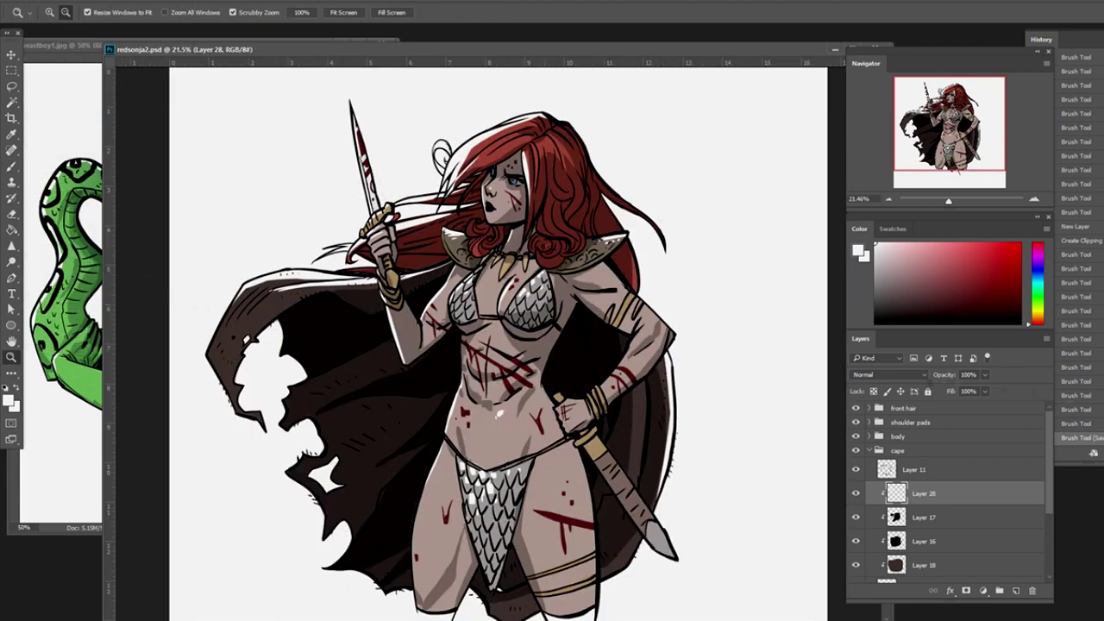
pyautogui.click(888, 374)
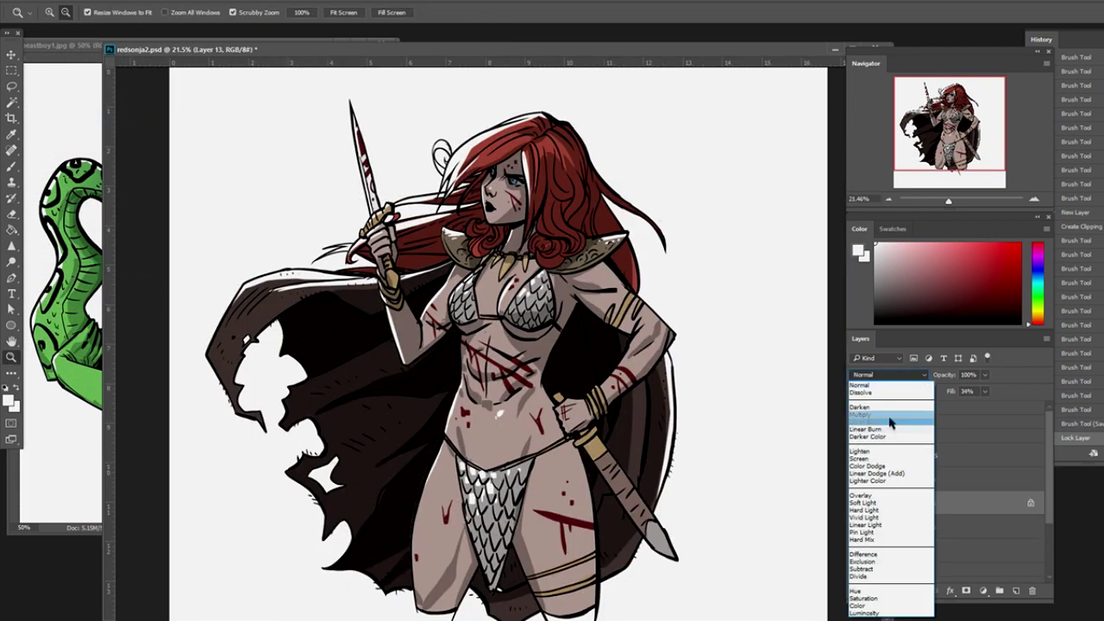
pyautogui.click(889, 405)
pyautogui.press('g')
pyautogui.click(993, 278)
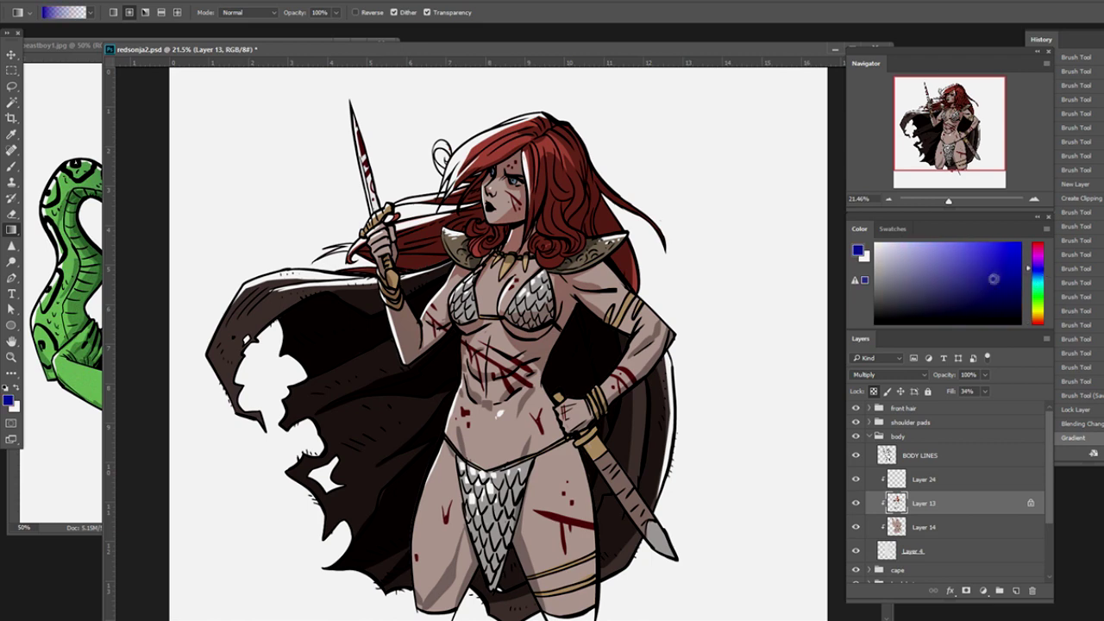
# Lock the back hair shadow layer's transparency, set it to Multiply and apply gradients, including dark red.
pyautogui.click(923, 517)
pyautogui.click(928, 391)
pyautogui.click(888, 374)
pyautogui.click(889, 431)
pyautogui.moveTo(657, 142); pyautogui.dragTo(642, 350)
pyautogui.click(1038, 322)
pyautogui.scroll(3, 949, 491)
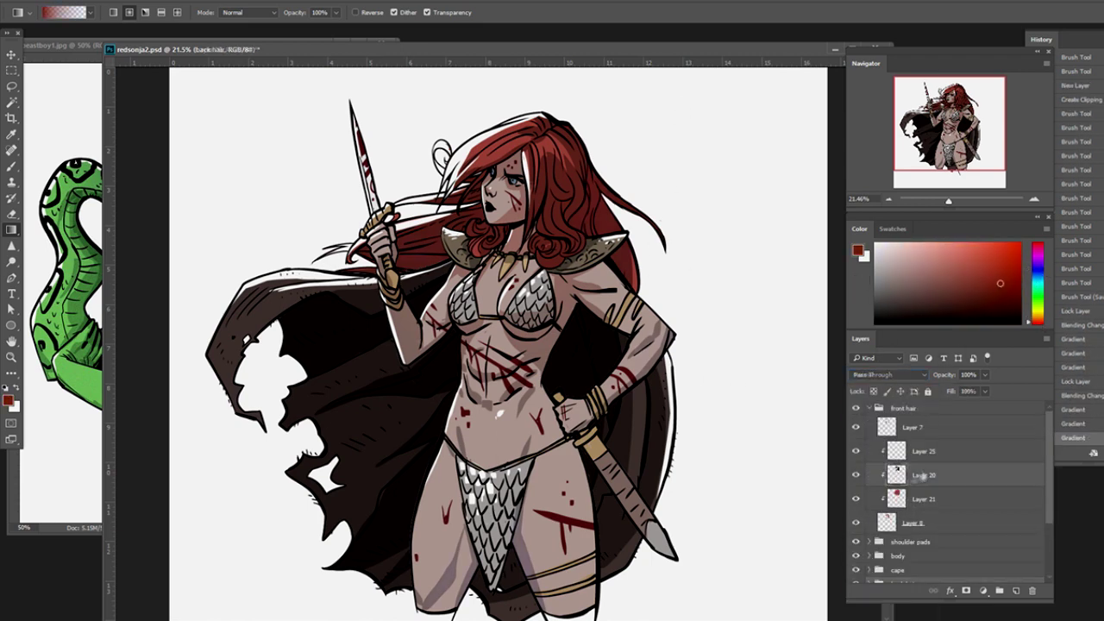
# Set the front hair's shadow layer to Multiply with locked transparency and tint it with a dark teal gradient.
pyautogui.click(923, 475)
pyautogui.click(1037, 278)
pyautogui.moveTo(647, 345); pyautogui.dragTo(661, 129)
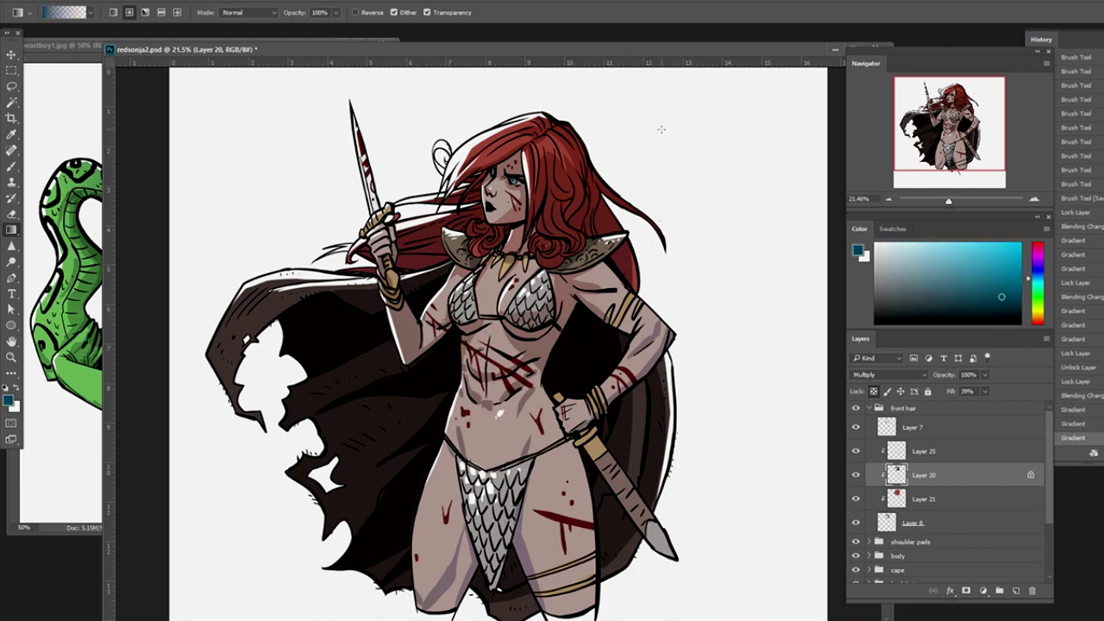
# Collapse the front hair group and expand the body group.
pyautogui.scroll(1, 483, 345)
pyautogui.click(879, 408)
pyautogui.click(879, 436)
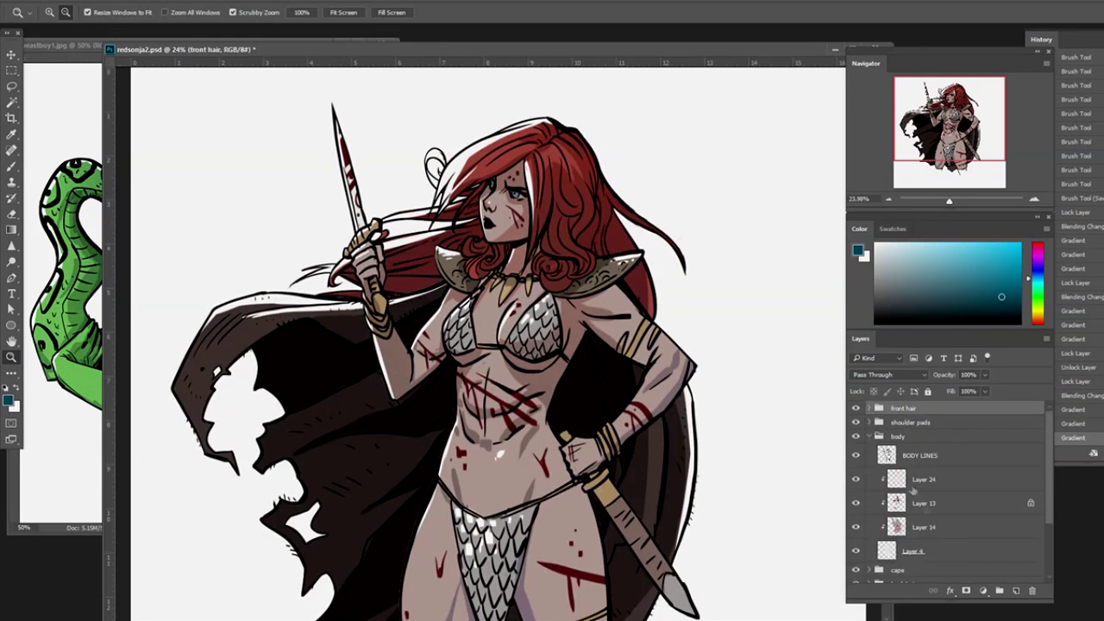
# Paint additional black shadow strokes over the figure's body on its Multiply shadow layer.
pyautogui.click(923, 503)
pyautogui.press('b')
pyautogui.press('d')
pyautogui.moveTo(604, 483); pyautogui.dragTo(690, 612)
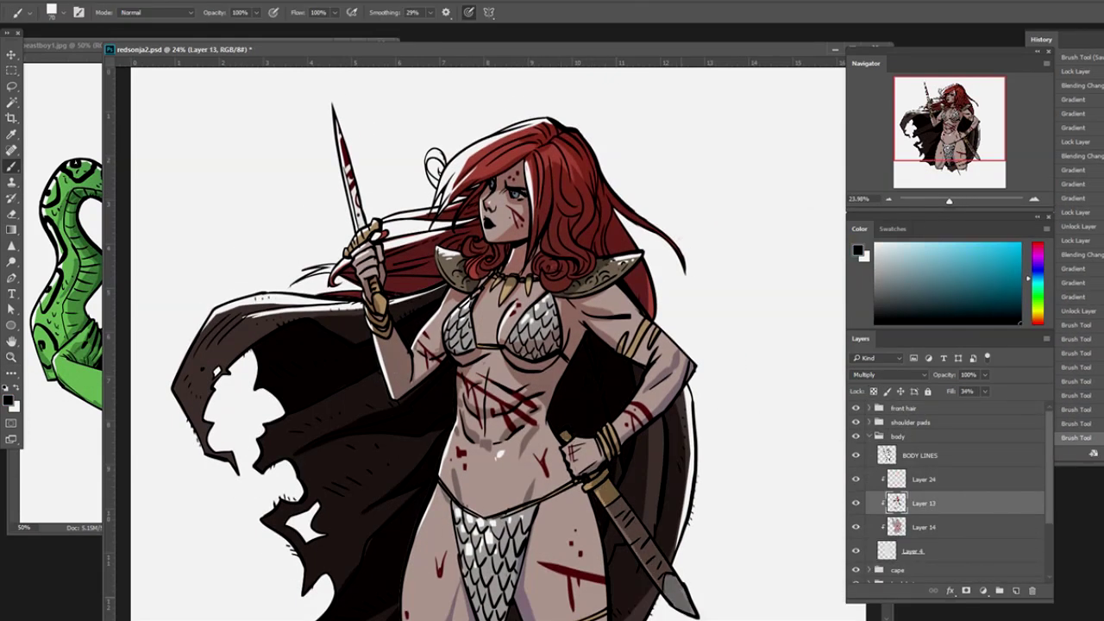
pyautogui.hotkey('ctrl', 'z')
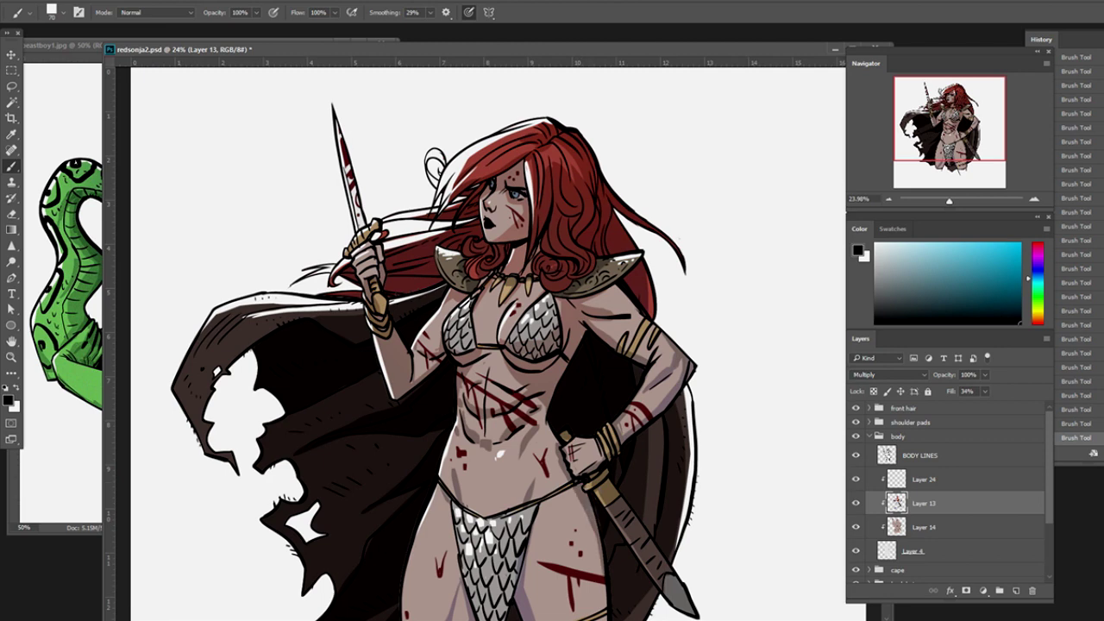
pyautogui.scroll(-2, 624, 486)
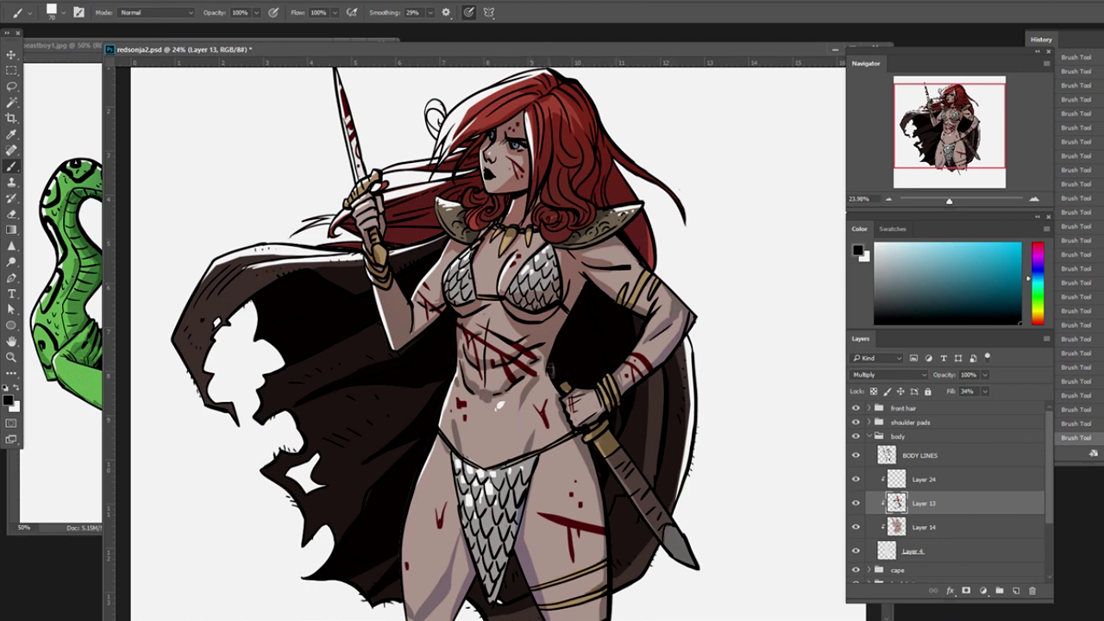
# Lock the transparency of the body's shadow layer, tint it with dark red and dark blue gradients, and save the drawing.
pyautogui.press('/')
pyautogui.press('g')
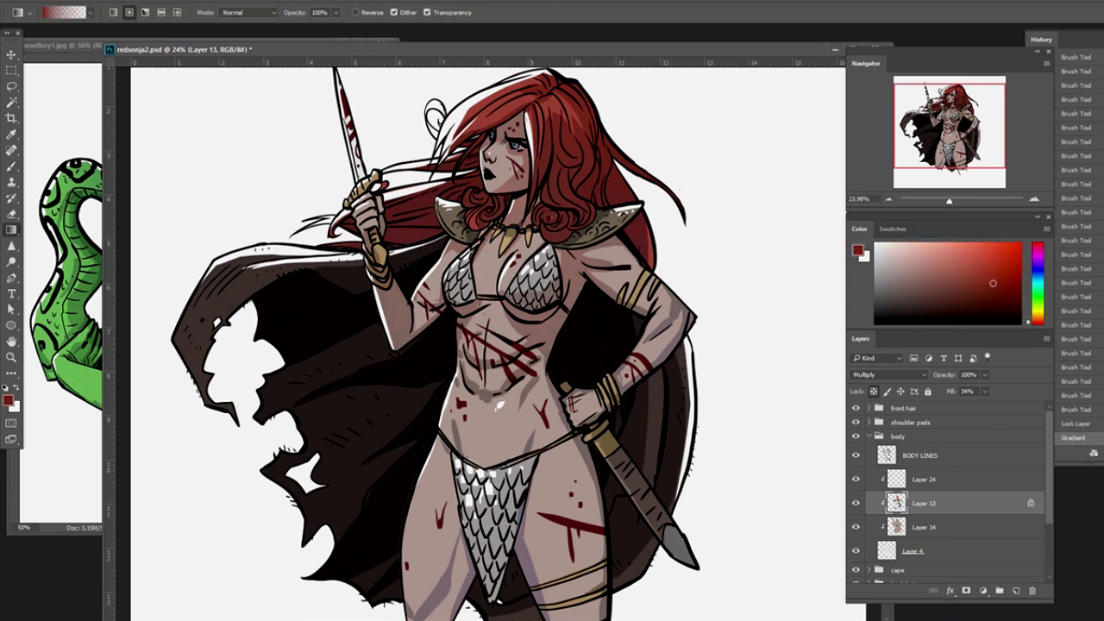
pyautogui.press('z')
pyautogui.hotkey('ctrl', '0')
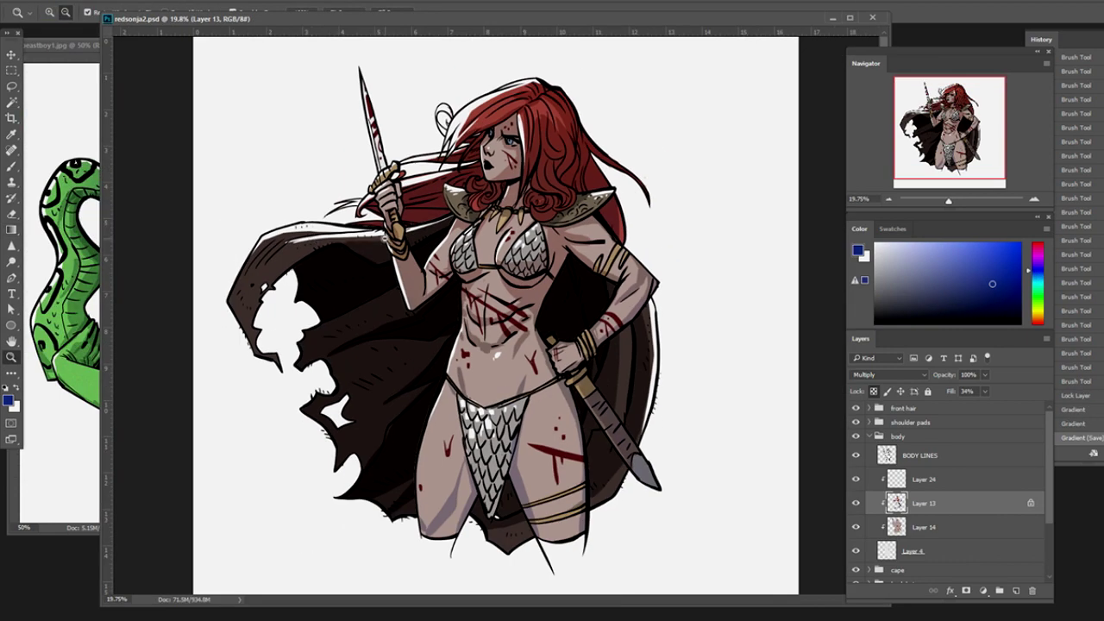
# Place guides around the figure down to the upper thighs and make a rectangular selection of the framed area.
pyautogui.moveTo(444, 33); pyautogui.dragTo(397, 468)
pyautogui.moveTo(108, 237); pyautogui.dragTo(238, 237)
pyautogui.moveTo(108, 258); pyautogui.dragTo(662, 260)
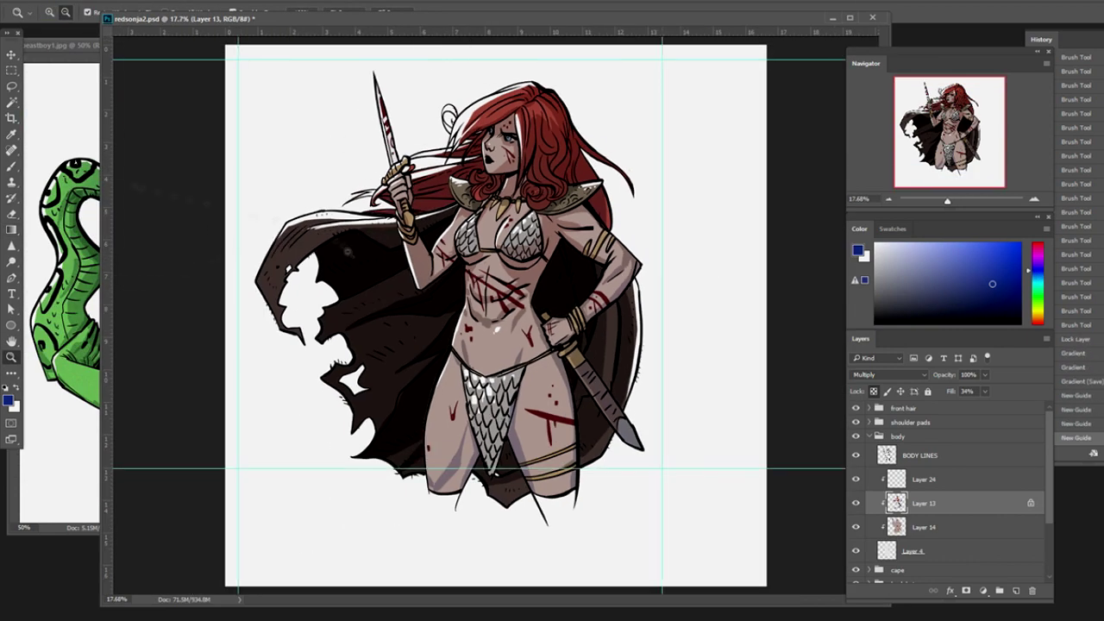
pyautogui.press('m')
pyautogui.moveTo(232, 78); pyautogui.dragTo(653, 488)
# Flatten the drawing, copy the selected area and paste it into a new document.
pyautogui.hotkey('ctrl', 'shift', 'f')
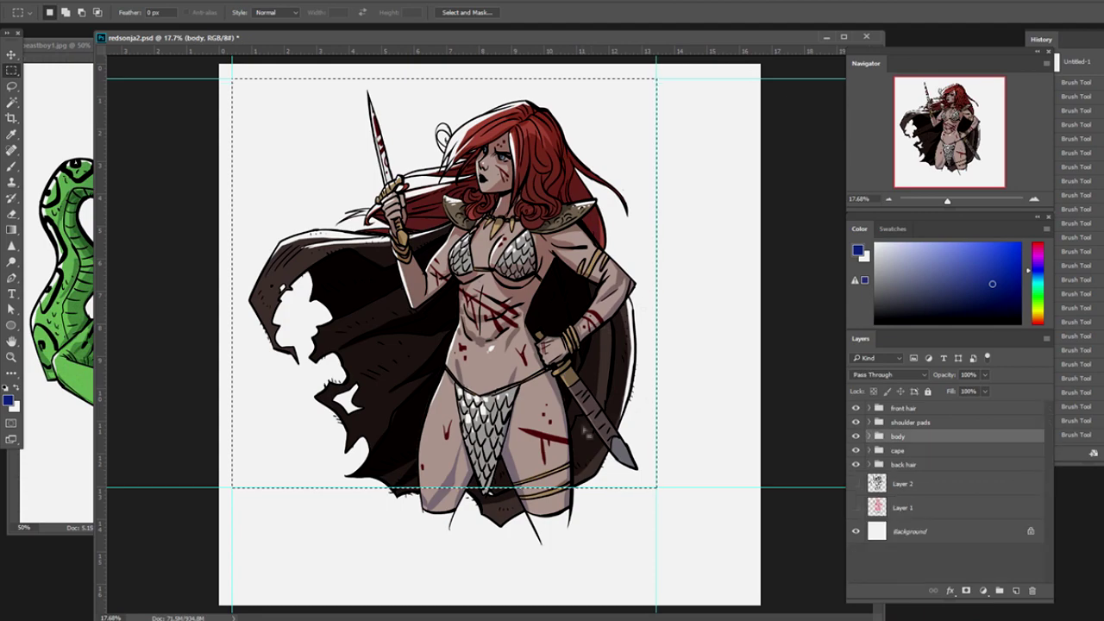
pyautogui.hotkey('ctrl', 'c')
pyautogui.hotkey('ctrl', 'n')
pyautogui.press('Return')
pyautogui.hotkey('ctrl', 'v')
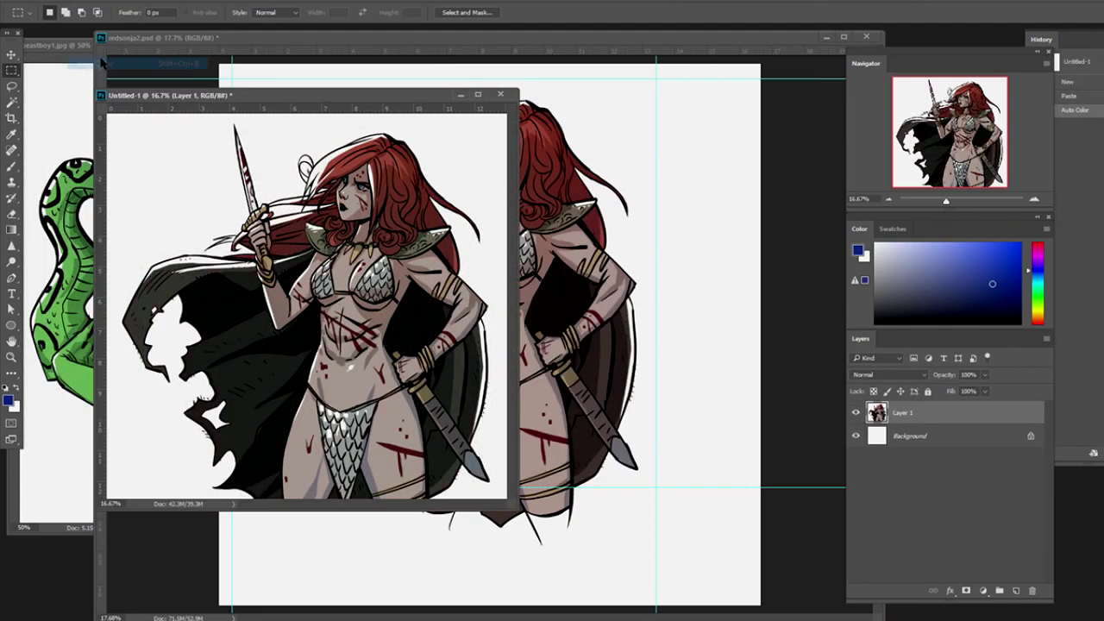
# Adjust the pasted image's Levels to 13, 1.11 and 215, and reduce the image size.
pyautogui.hotkey('ctrl', 'l')
pyautogui.moveTo(773, 371); pyautogui.dragTo(780, 373)
pyautogui.moveTo(927, 371); pyautogui.dragTo(902, 371)
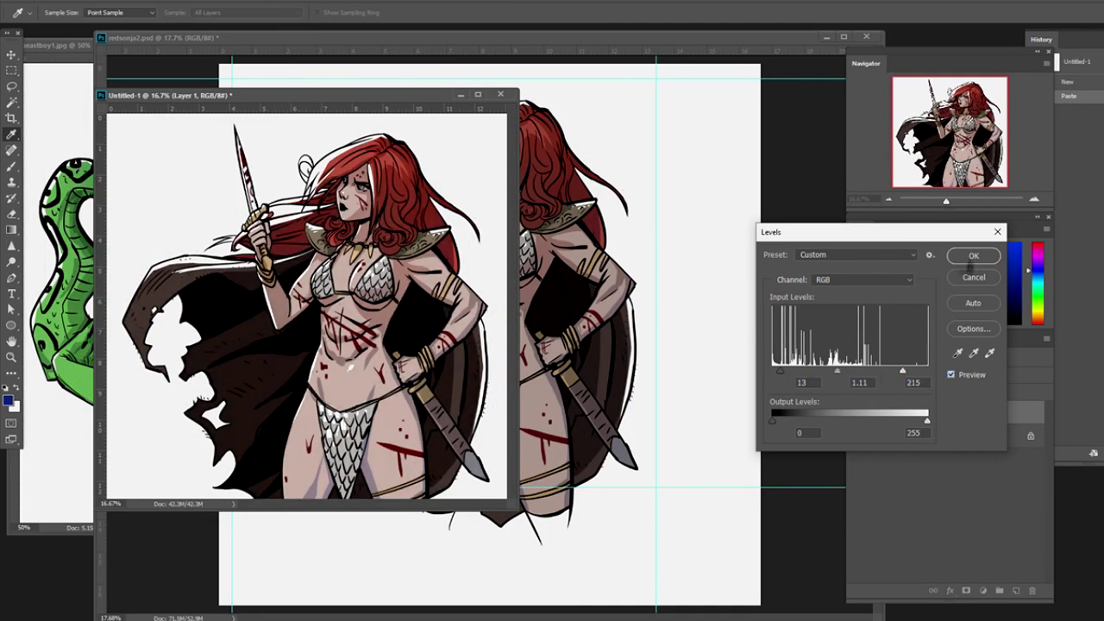
pyautogui.press('Return')
pyautogui.hotkey('ctrl', 'alt', 'i')
pyautogui.press('Return')
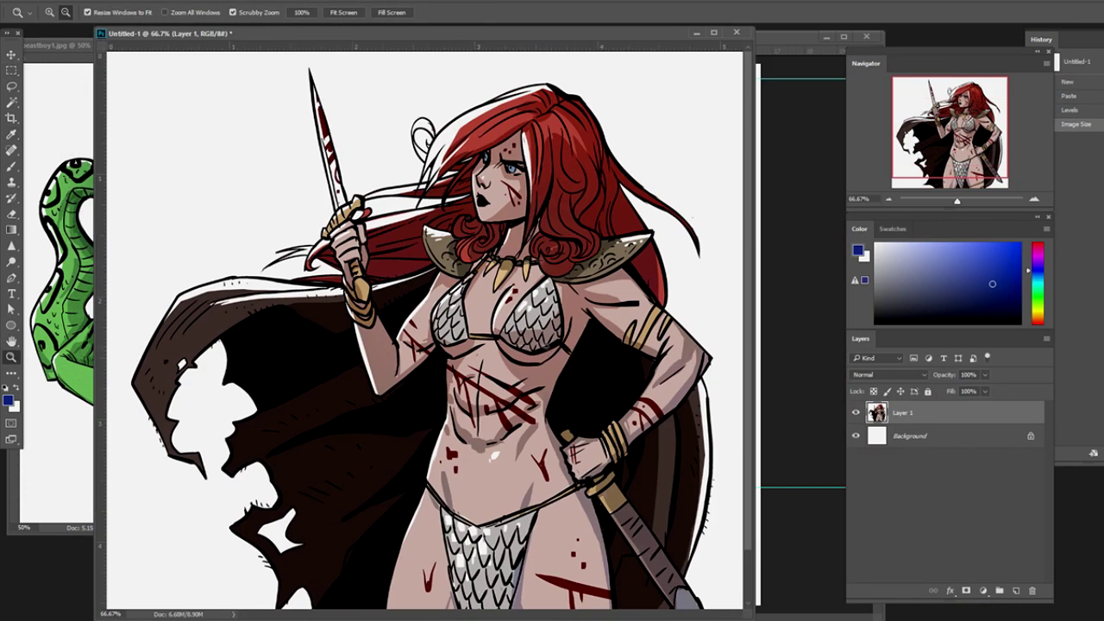
# Create a new layer above the drawing, fill it with a muted red and add noise to it.
pyautogui.hotkey('ctrl', '0')
pyautogui.press('z')
pyautogui.hotkey('ctrl', 'shift', 'alt', 'n')
pyautogui.press('g')
pyautogui.click(422, 328)
pyautogui.hotkey('alt', 't')
pyautogui.press('Return')
# Blend the noise layer in Soft Light with a reduced fill opacity and flatten the image.
pyautogui.hotkey('shift', 'alt', 'f')
pyautogui.click(984, 391)
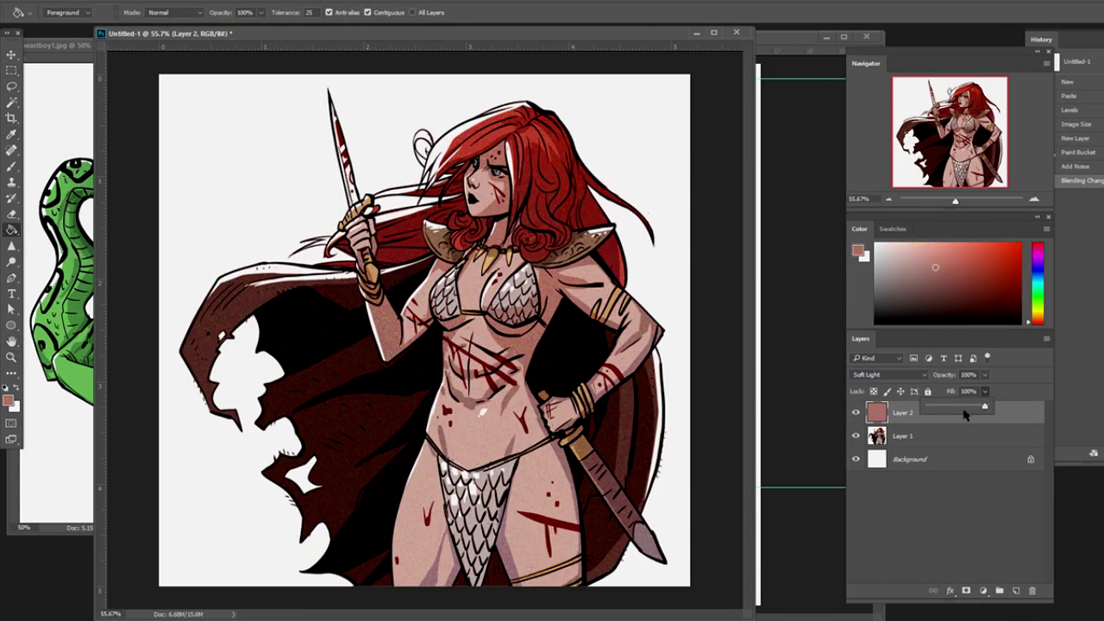
pyautogui.hotkey('alt', 'l')
pyautogui.press('f')
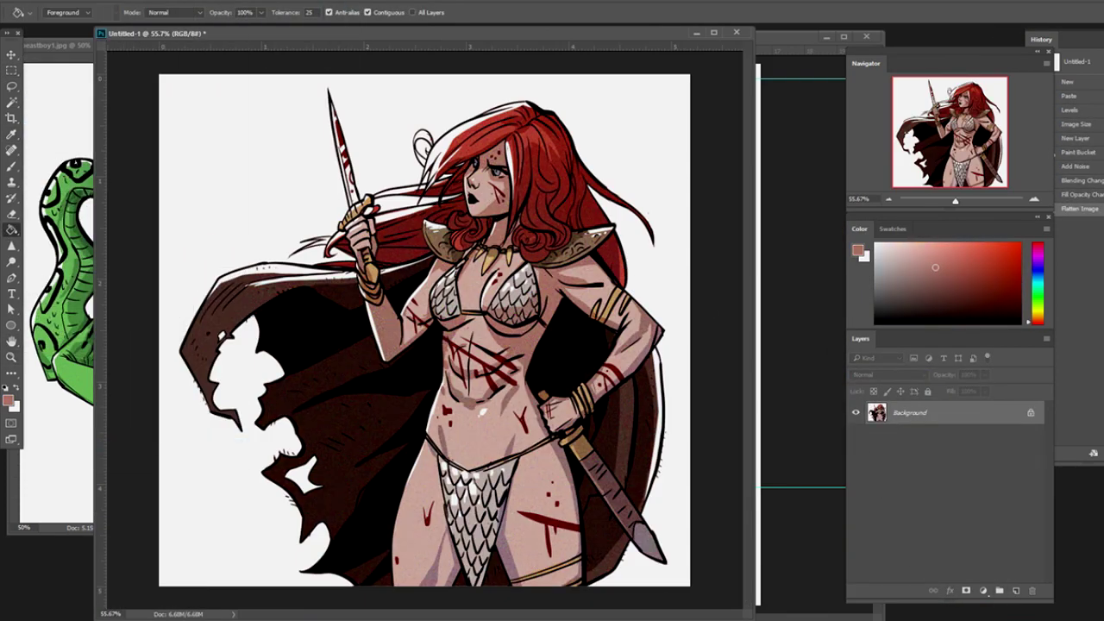
# Save the flattened image as redsonja2.jpg and select its head and upper torso at a fixed 104 by 100 ratio.
pyautogui.hotkey('ctrl', 'shift', 's')
pyautogui.write('redsonja2')
pyautogui.press('Return')
pyautogui.press('Return')
pyautogui.click(10, 71)
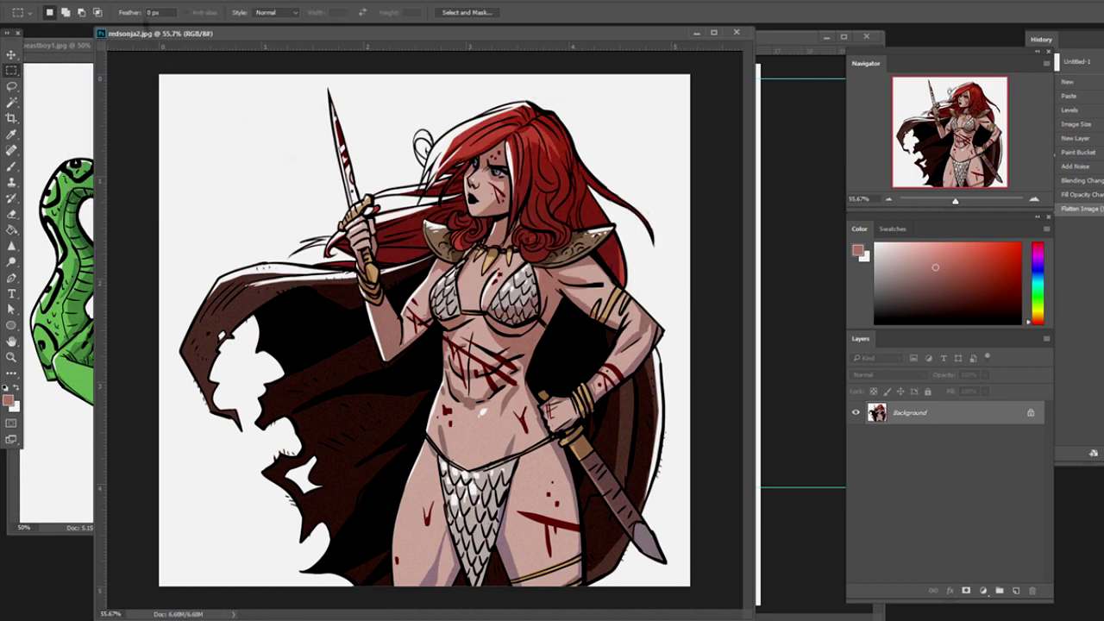
pyautogui.moveTo(369, 102); pyautogui.dragTo(550, 289)
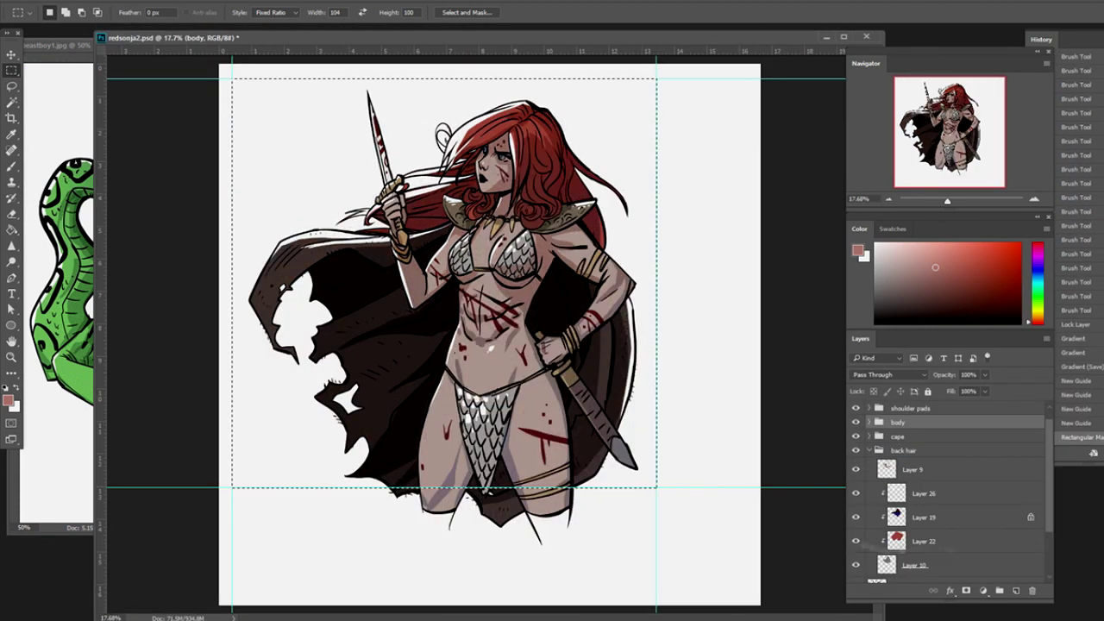
# Remove the flat colour layers from the hair, shoulder pads, body and cape groups in redsonja2.psd, keeping the line art and shadows.
pyautogui.click(246, 86)
pyautogui.press('Return')
pyautogui.moveTo(106, 24)
pyautogui.click(246, 87)
pyautogui.press('Return')
pyautogui.click(246, 86)
pyautogui.press('Return')
pyautogui.click(246, 86)
pyautogui.press('Return')
pyautogui.click(246, 86)
pyautogui.press('Return')
# Paste the line art and shadow version into a new document, flatten it and reduce the image size.
pyautogui.hotkey('ctrl', 'n')
pyautogui.hotkey('ctrl', 'v')
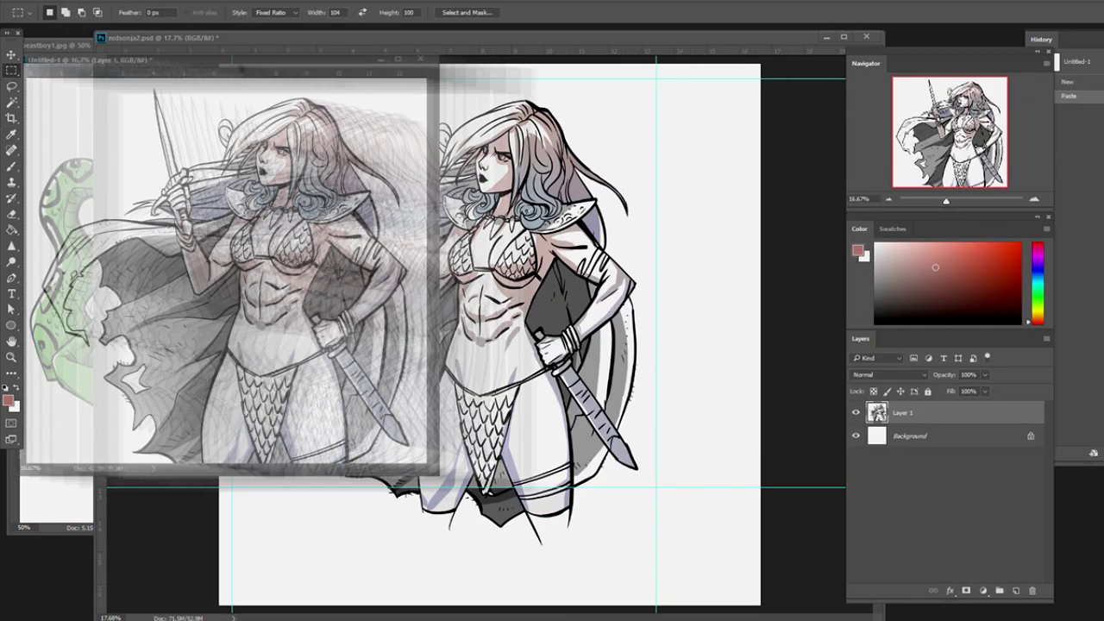
pyautogui.hotkey('alt', 'ctrl', 'i')
pyautogui.press('Return')
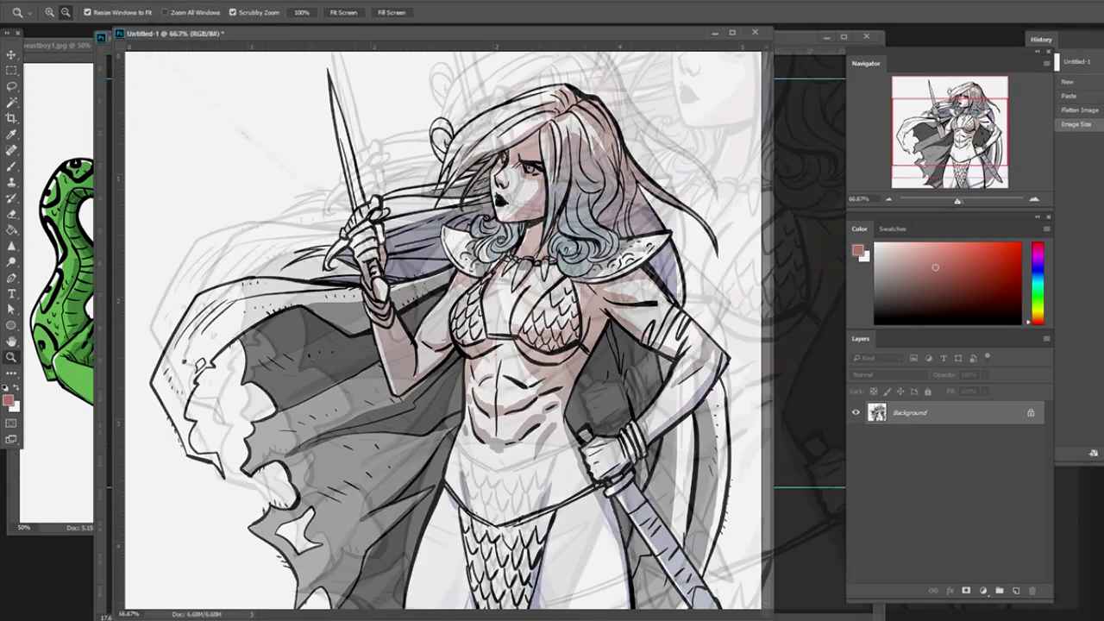
# Desaturate the line art and shadow image to greyscale with Hue/Saturation.
pyautogui.hotkey('ctrl', 'u')
pyautogui.press('Return')
pyautogui.hotkey('ctrl', '0')
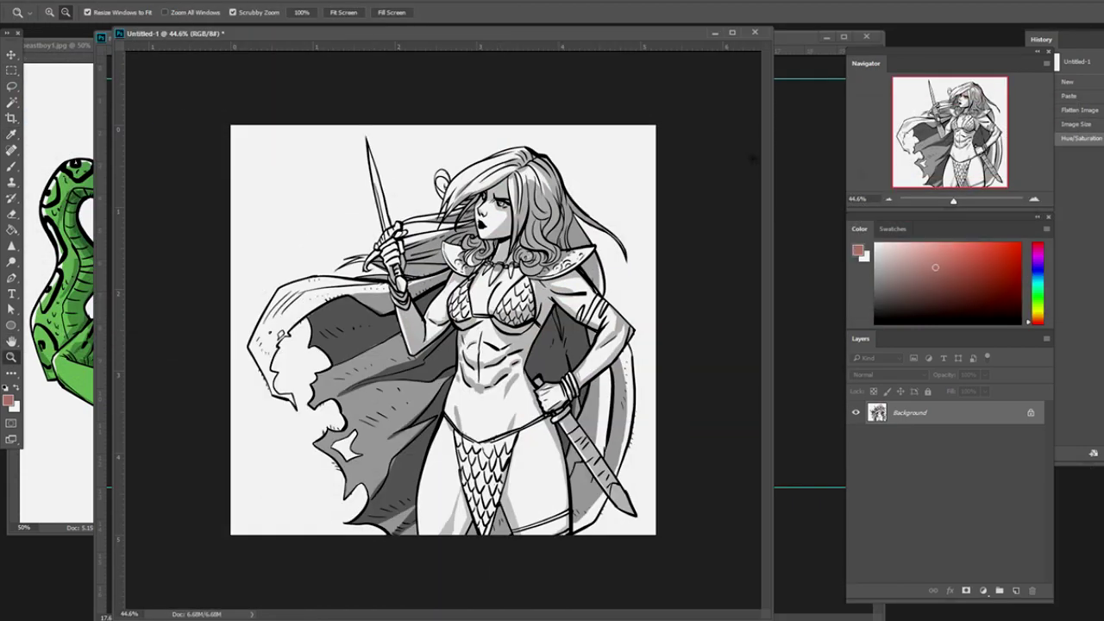